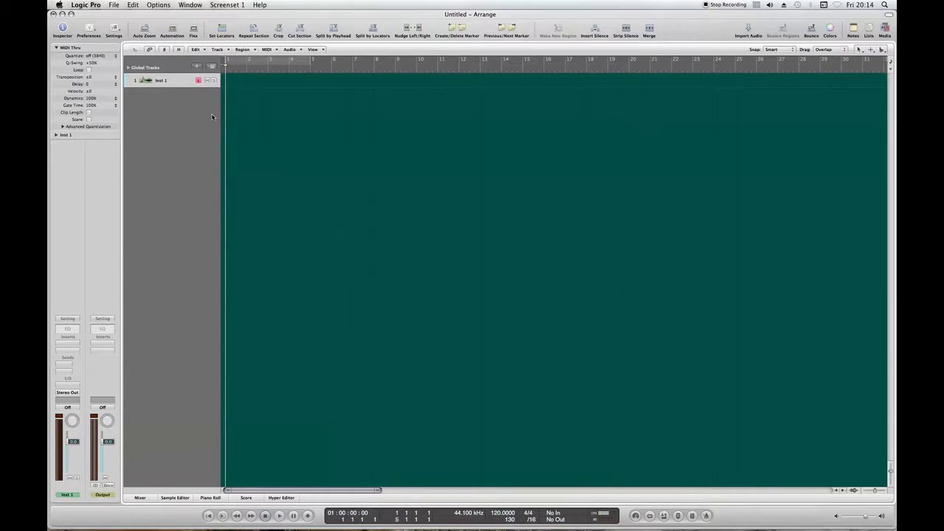
Turn on the cycle range over bars 1 to 5 and show the media file browser.
click(259, 64)
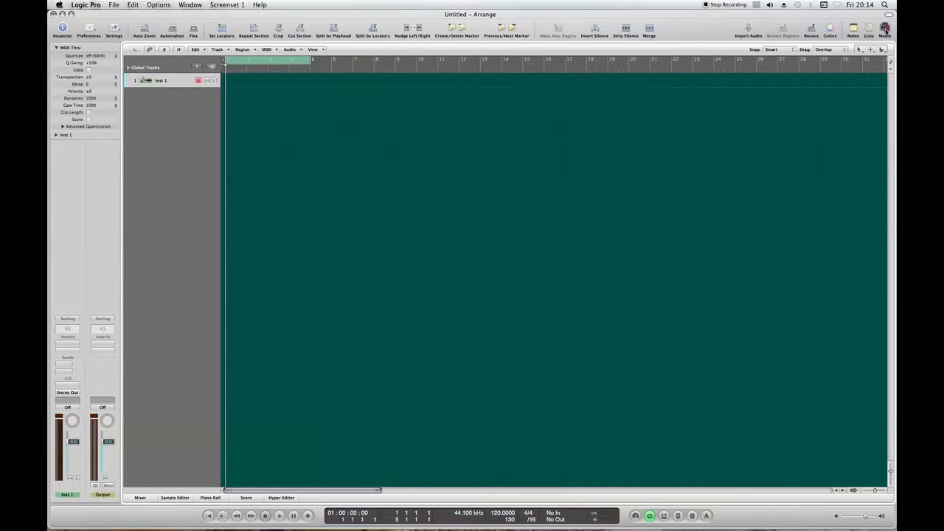
click(884, 31)
click(872, 48)
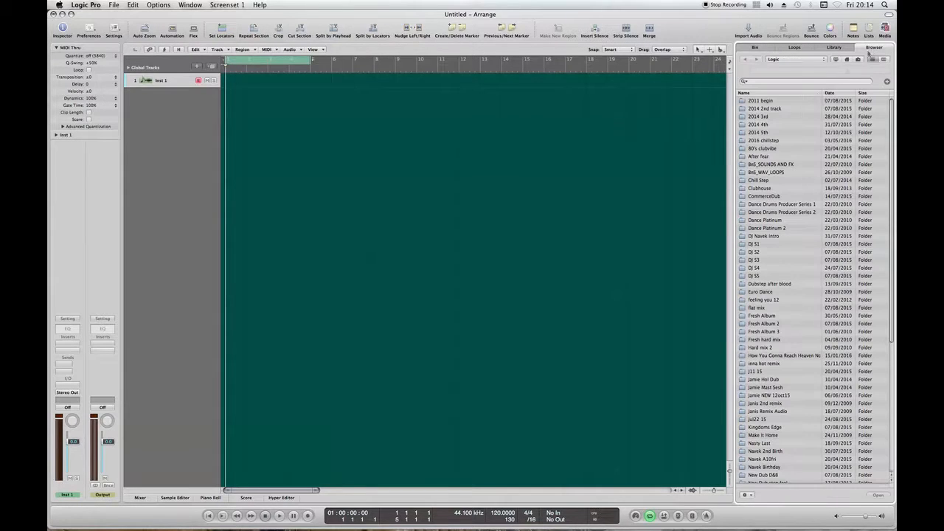
Open the VEE2 Bassdrums sample folder located inside vengeance and electro essentials.
scroll(773, 182, down, 1)
scroll(773, 183, down, 5)
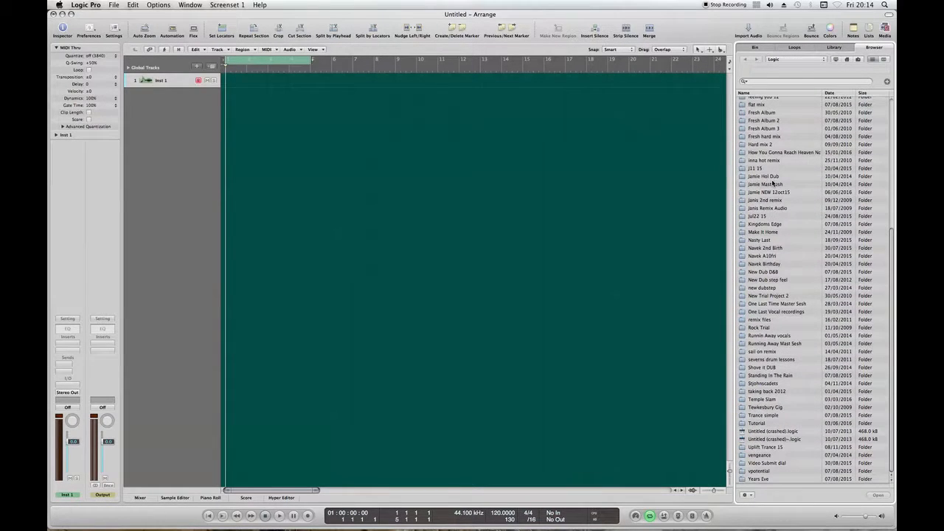
click(760, 471)
click(762, 456)
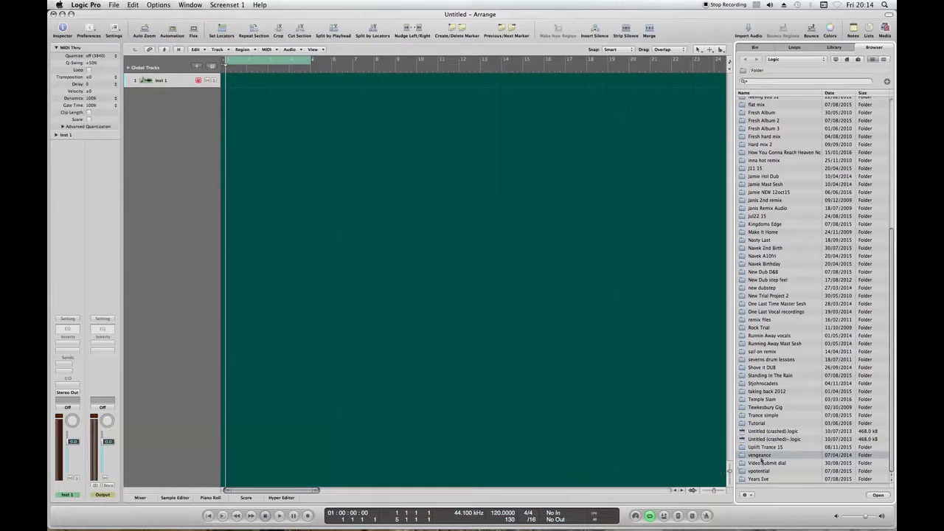
double_click(761, 457)
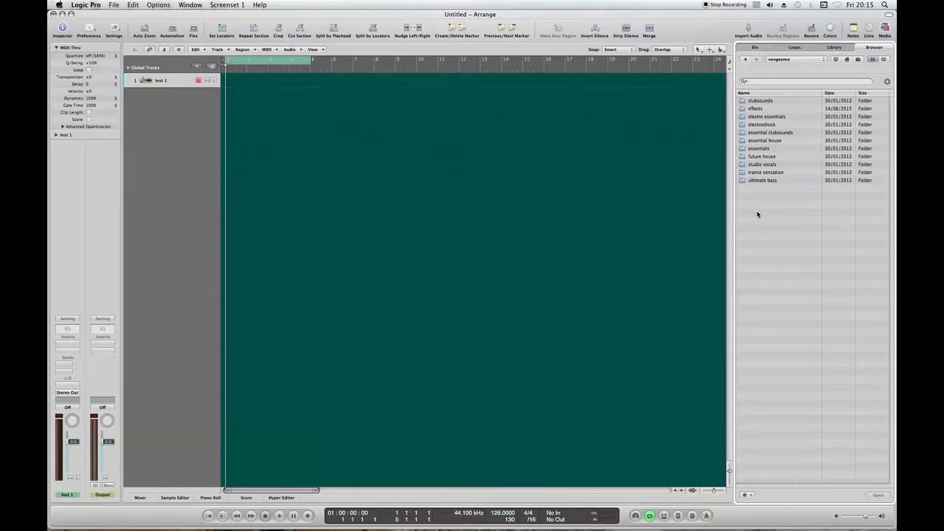
double_click(763, 116)
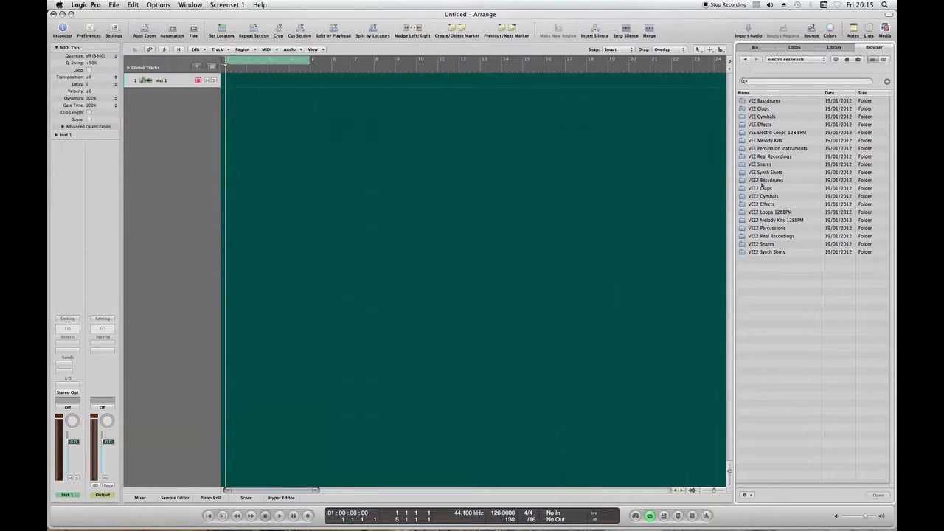
double_click(763, 181)
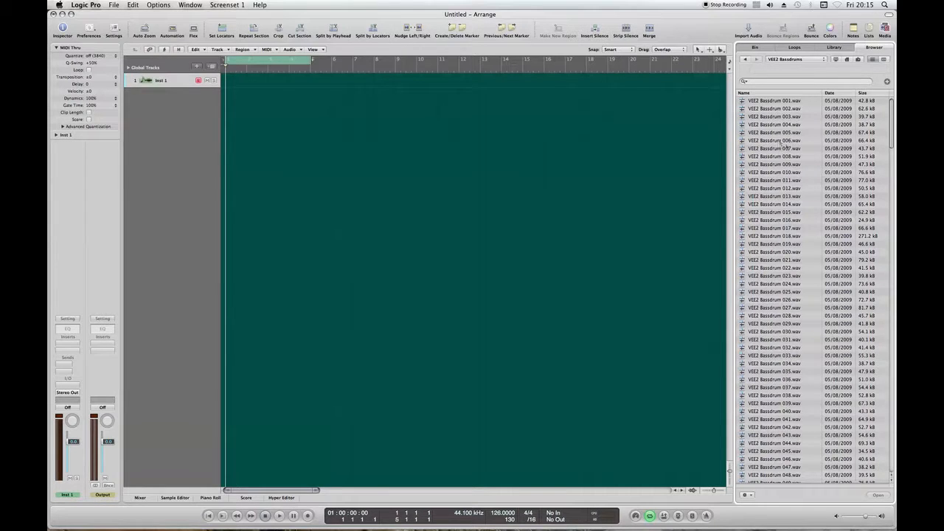
Lower the sample preview volume and audition the first several VEE2 bass drums, ending on VEE2 Bassdrum 007.wav.
click(775, 125)
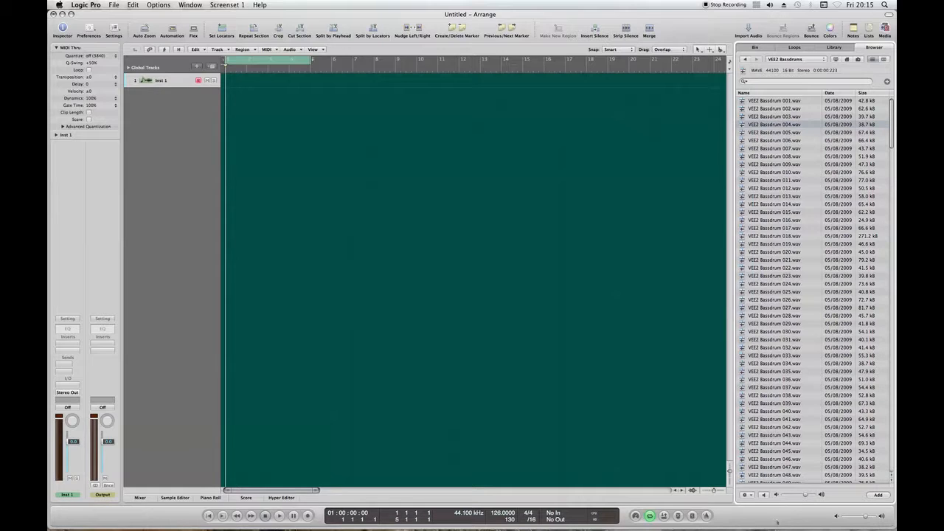
drag(805, 496, 799, 495)
click(780, 120)
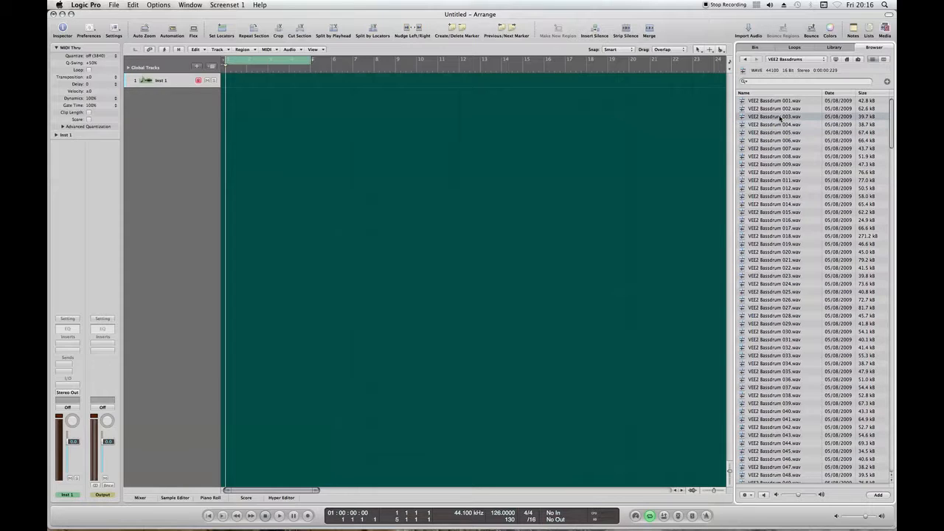
key(Down)
key(Up)
key(Up)
key(Down)
key(Down)
key(Down)
key(Down)
key(Down)
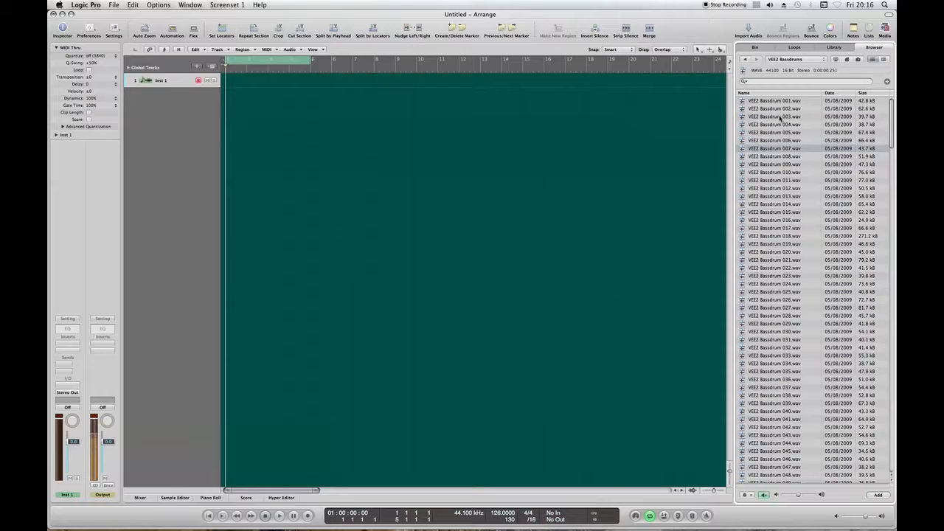
key(Up)
key(Down)
Place VEE2 Bassdrum 007.wav on a new audio track at bar 1 and copy it onto the other three beats of the bar.
drag(774, 152, 230, 105)
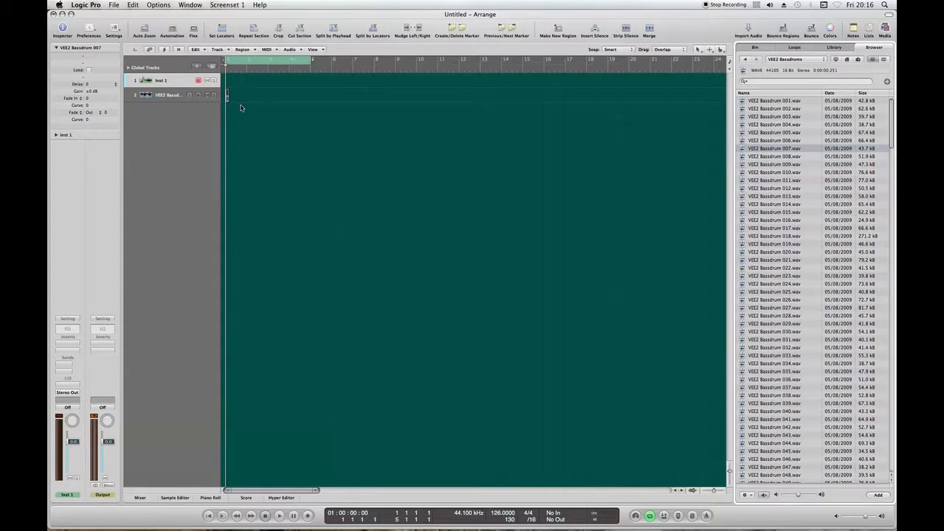
key(z)
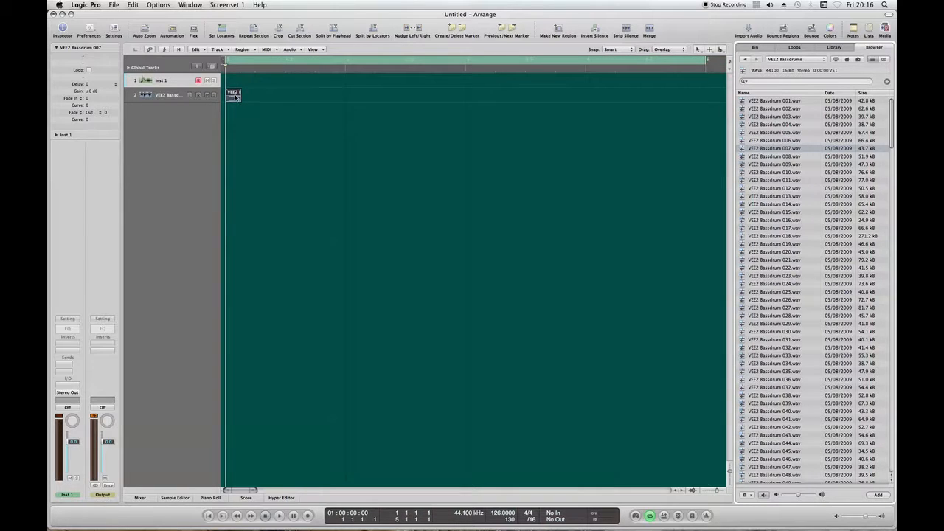
drag(235, 97, 325, 103)
click(175, 97)
click(281, 137)
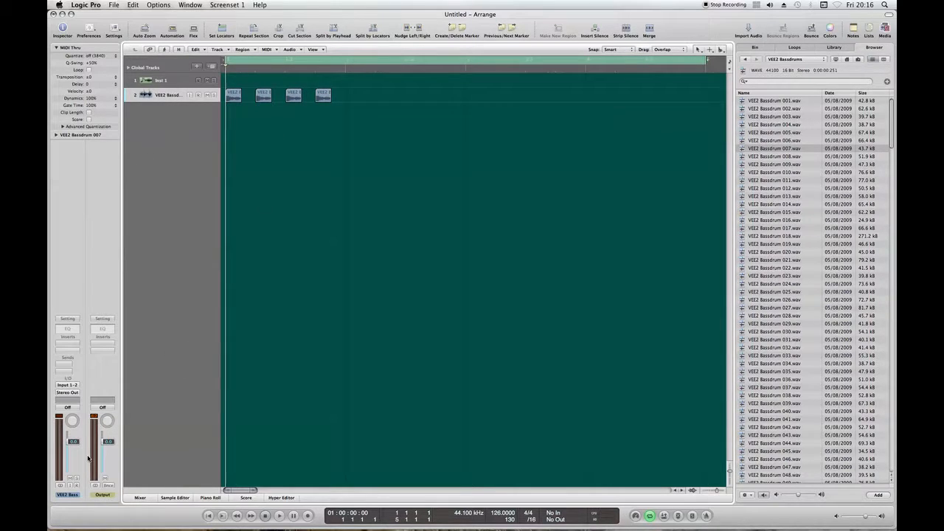
Play the kick pattern, remove the Input 1-2 assignment from the bass drum track, and set the project tempo to 125.
key(space)
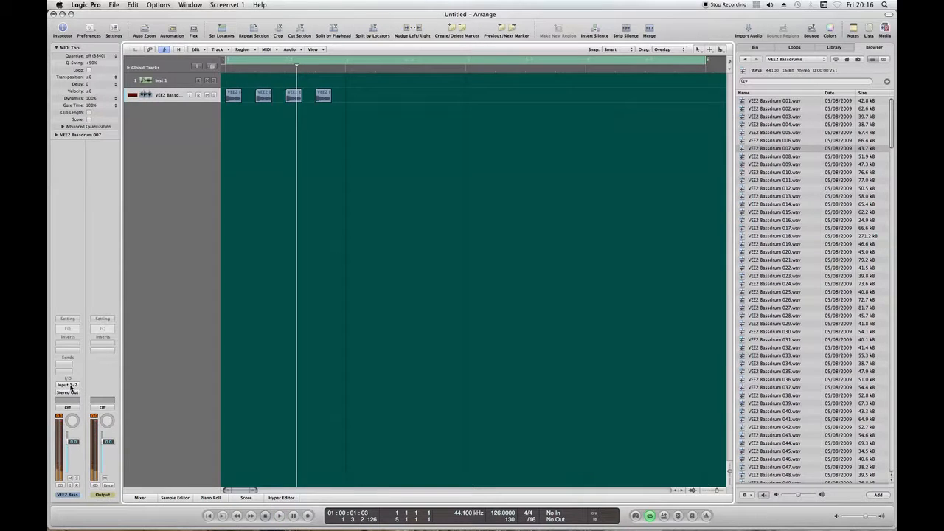
click(71, 386)
click(73, 397)
drag(532, 520, 533, 508)
Shorten all four bass drum regions together by about a third of their length and play the pattern back.
scroll(302, 154, up, 1)
scroll(302, 154, up, 5)
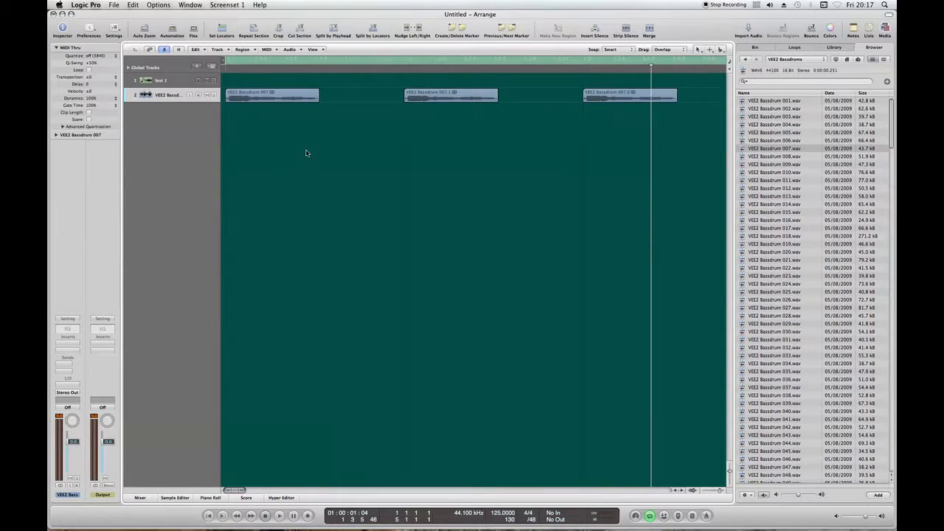
click(172, 95)
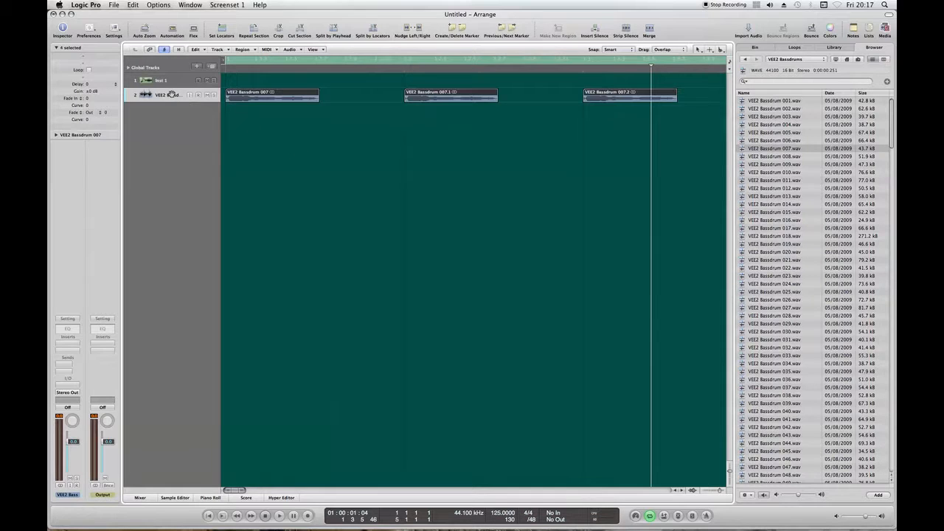
drag(318, 98, 285, 99)
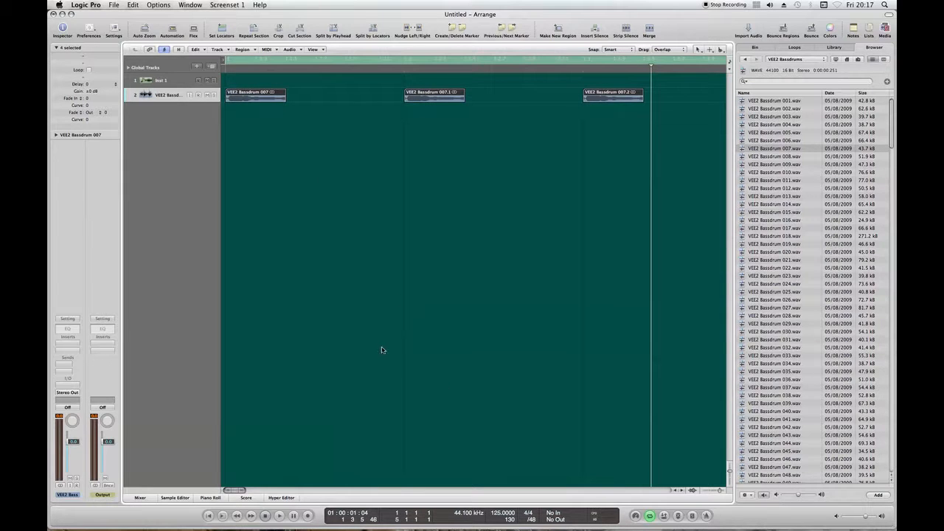
key(Return)
key(space)
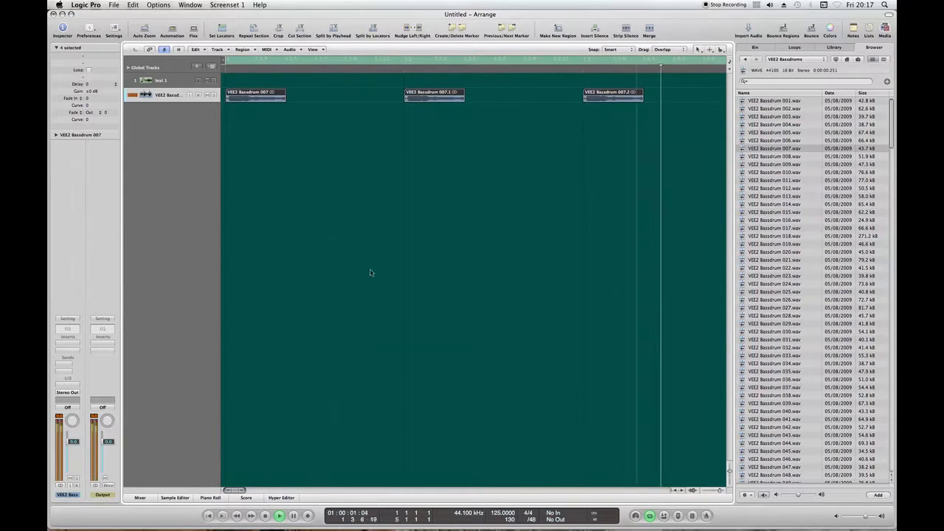
key(space)
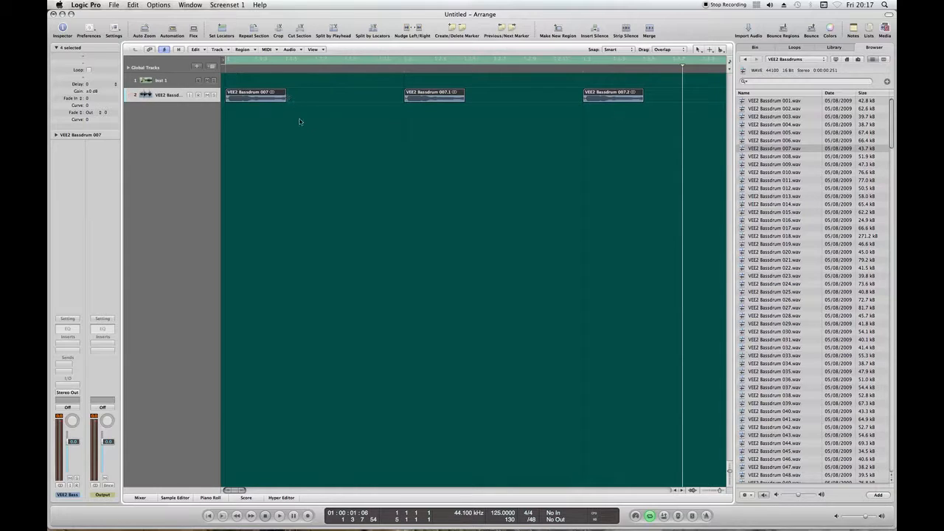
click(273, 117)
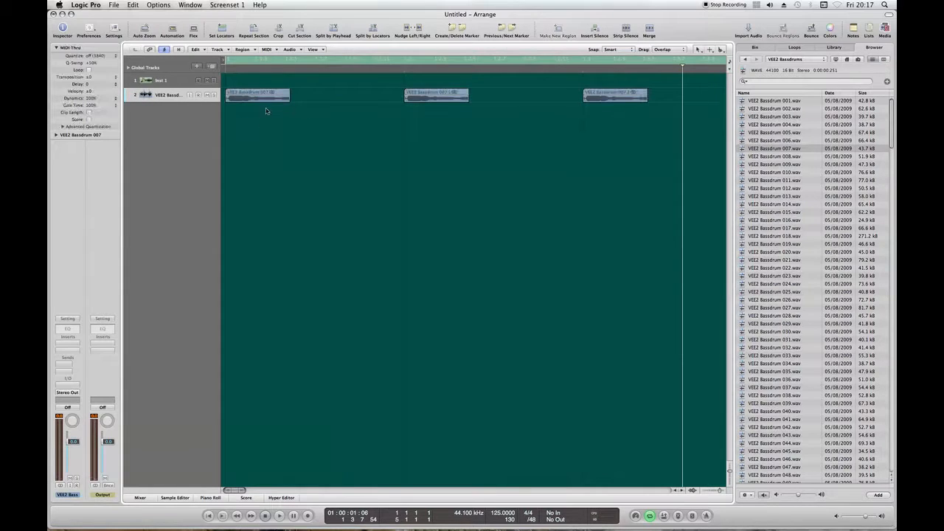
Set the fade out of all four bass drum regions to 25, dismiss the alerts, and play the pattern.
scroll(273, 124, down, 4)
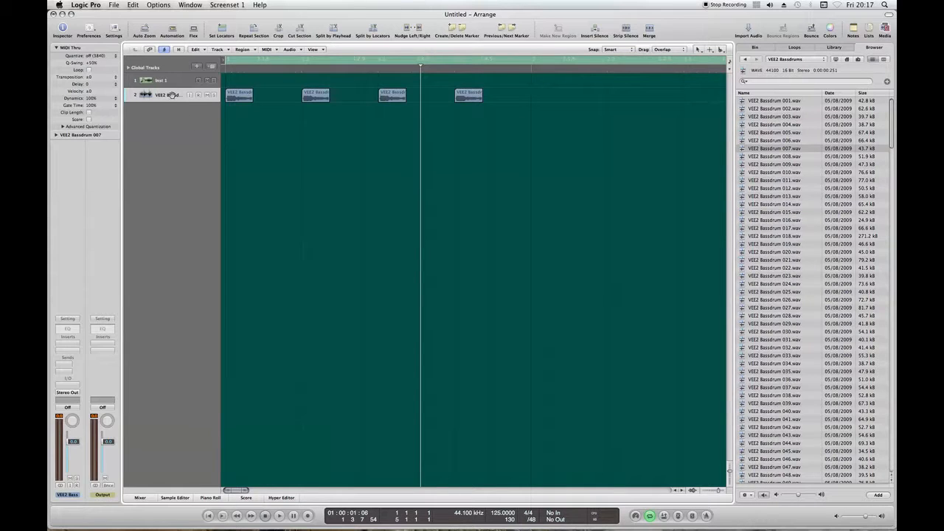
click(171, 95)
click(274, 111)
click(170, 94)
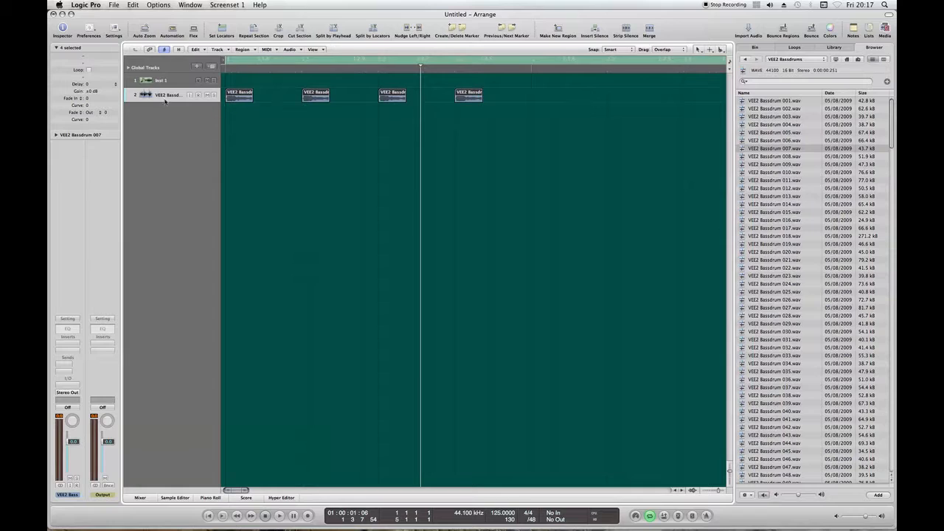
double_click(108, 113)
text(25)
key(Return)
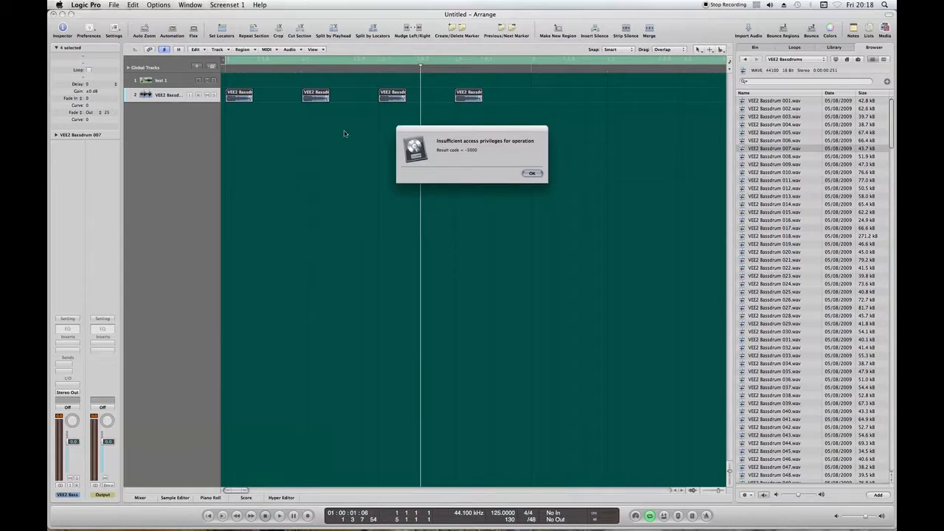
click(534, 174)
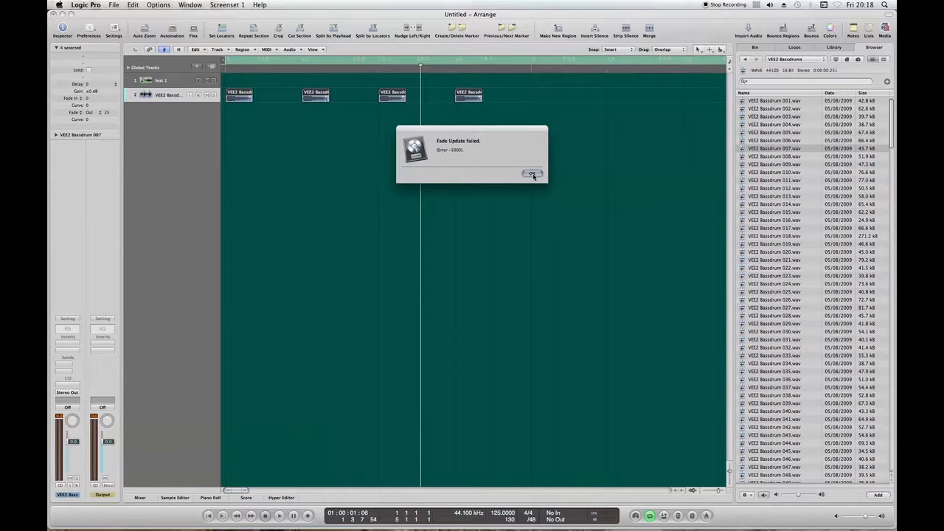
click(534, 174)
key(space)
key(space)
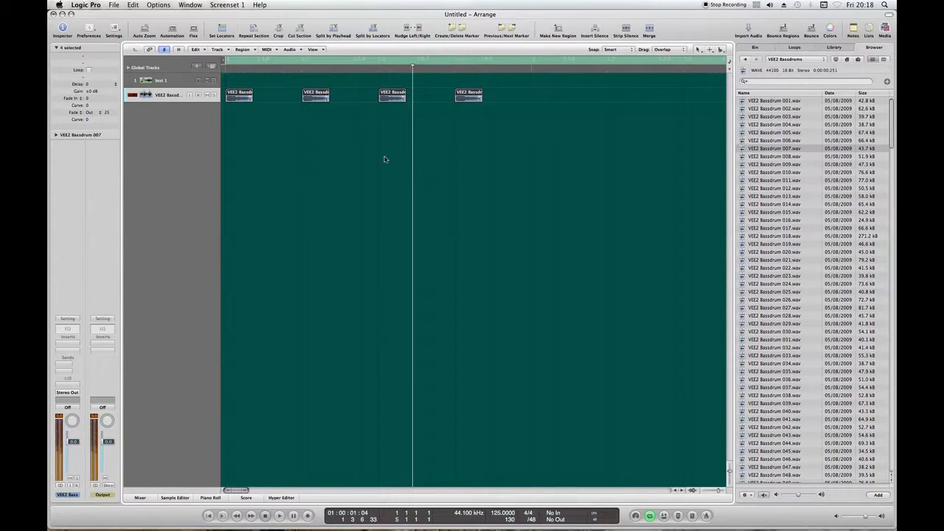
click(295, 143)
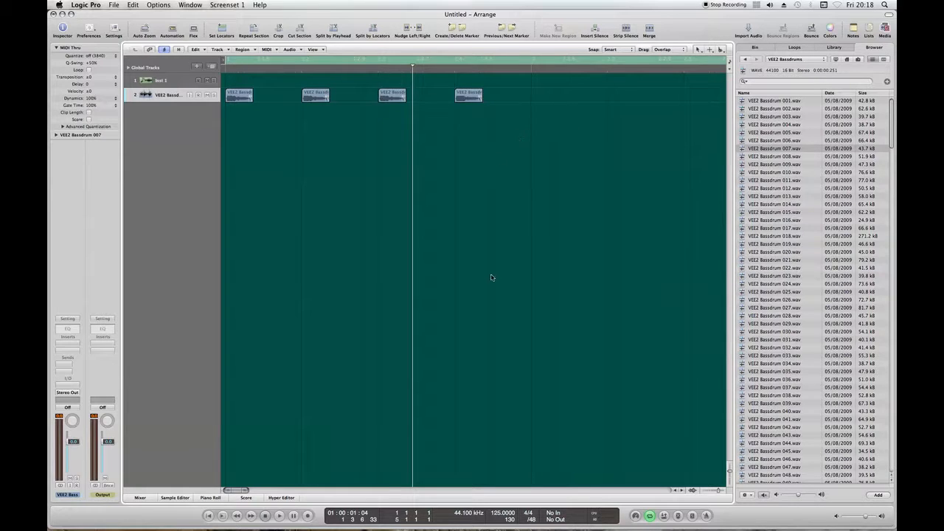
Adjust the end point of all four bass drum regions together, extending each slightly past its previous end.
click(167, 97)
drag(250, 101, 245, 101)
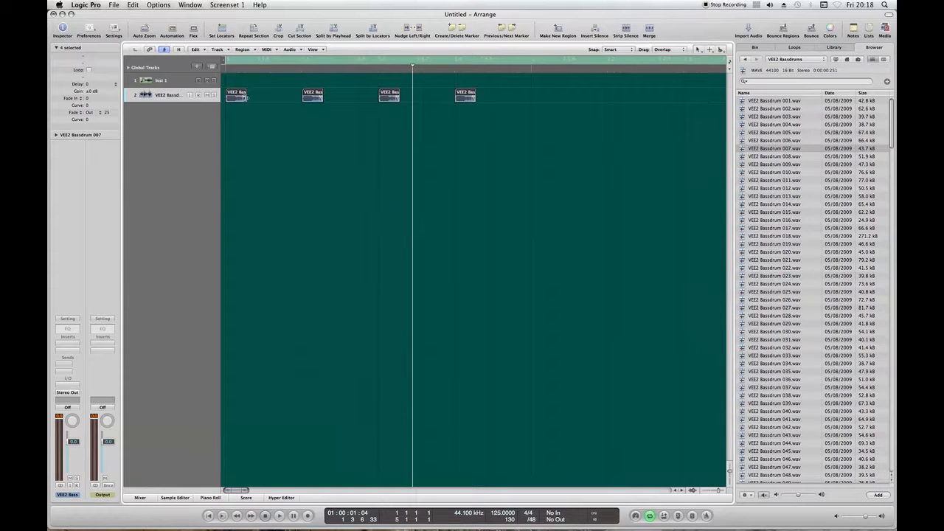
drag(245, 96, 256, 96)
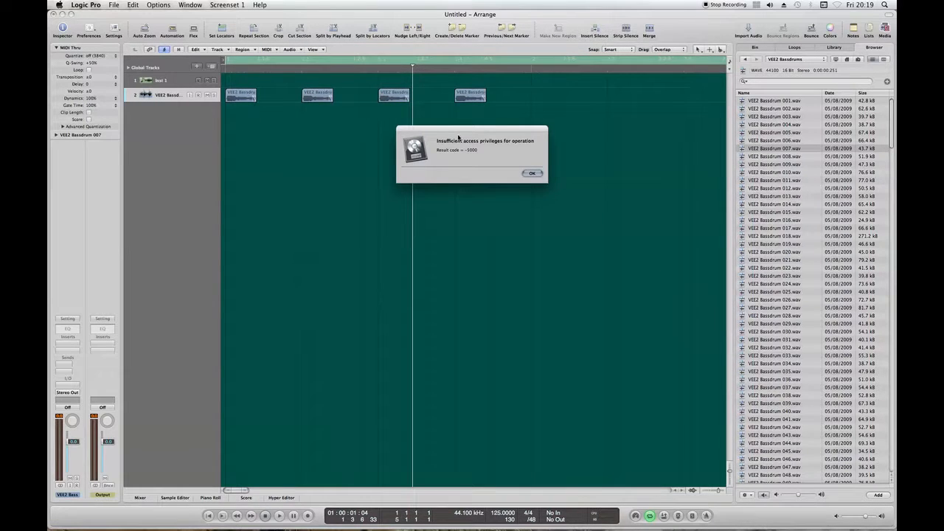
click(533, 174)
click(533, 174)
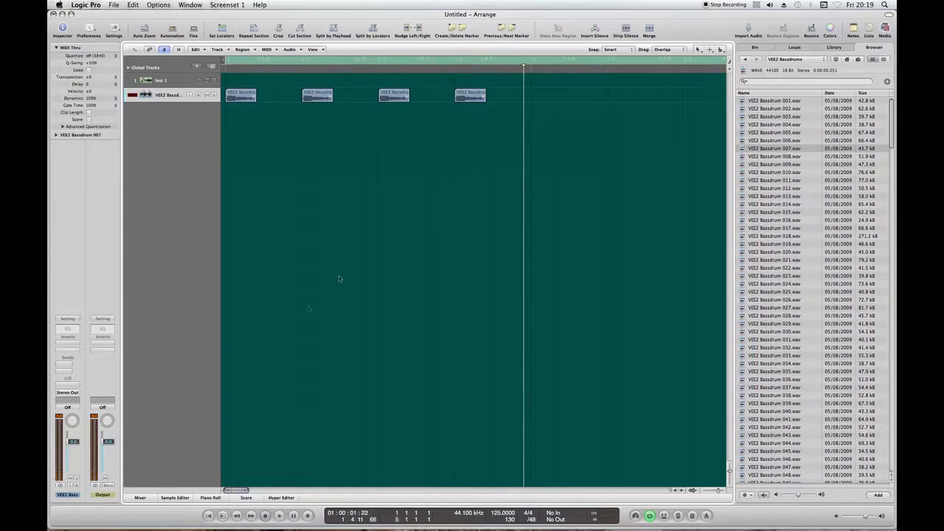
Lower the bass drum track's volume to about -4.5 dB, dismiss the fade alerts, and play the pattern.
drag(71, 460, 72, 468)
click(168, 97)
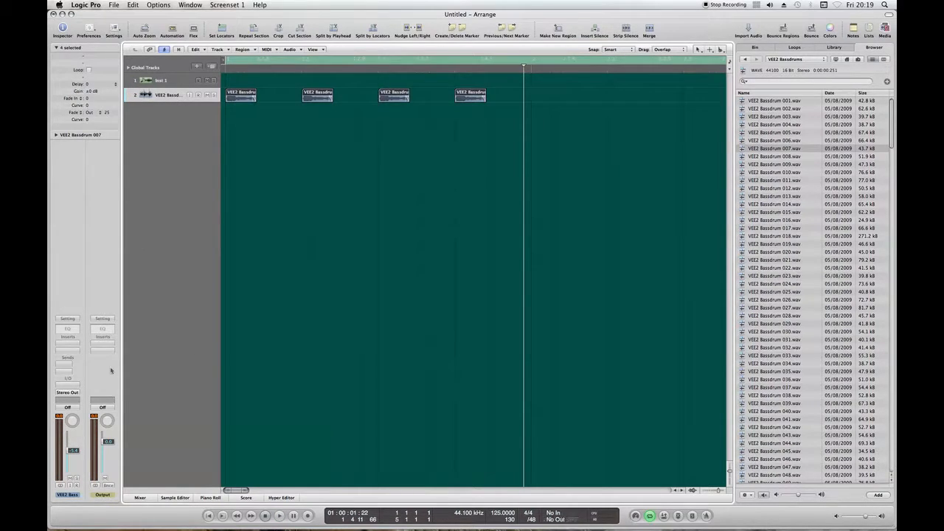
drag(71, 451, 73, 448)
click(533, 173)
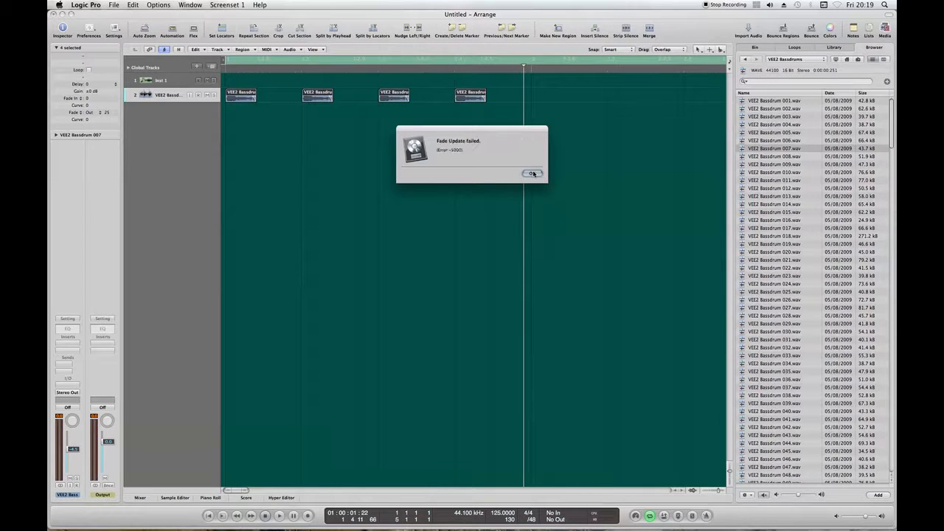
key(space)
key(space)
Examine the waveforms and fade-outs at the ends of the bass drum regions up close.
click(269, 146)
key(ctrl+Right)
key(ctrl+Right)
key(ctrl+Right)
key(ctrl+Right)
key(ctrl+Right)
key(ctrl+Right)
scroll(306, 145, left, 3)
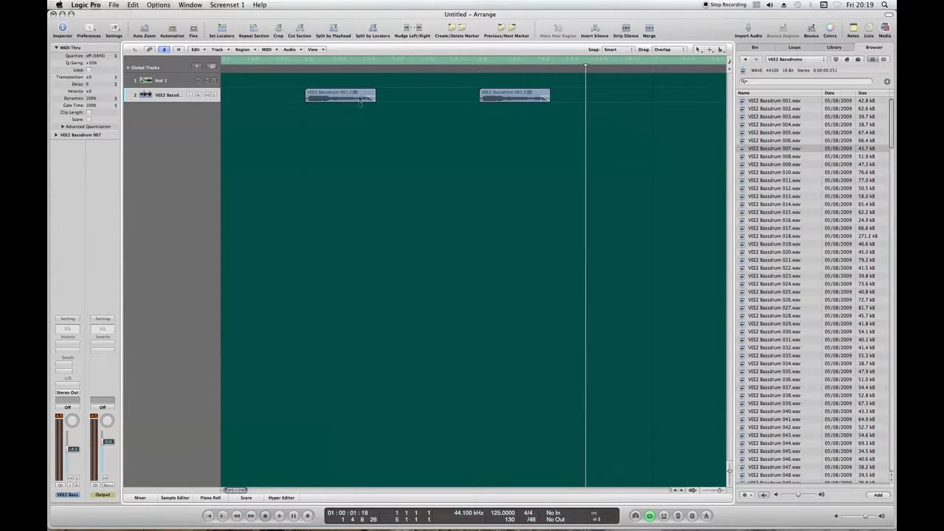
key(ctrl+Right)
key(ctrl+Right)
key(ctrl+Right)
key(ctrl+Right)
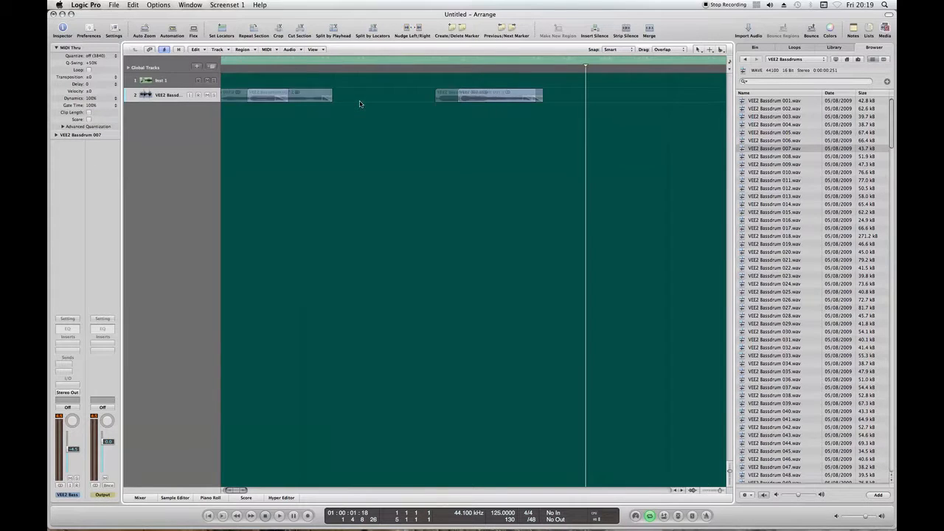
scroll(360, 104, left, 3)
scroll(360, 104, left, 2)
key(ctrl+Right)
key(ctrl+Right)
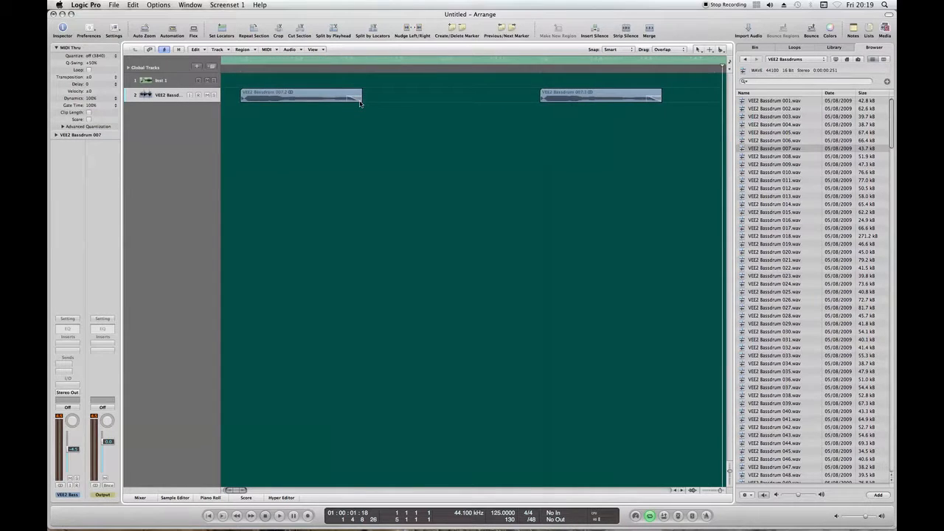
scroll(360, 104, left, 4)
scroll(360, 104, left, 2)
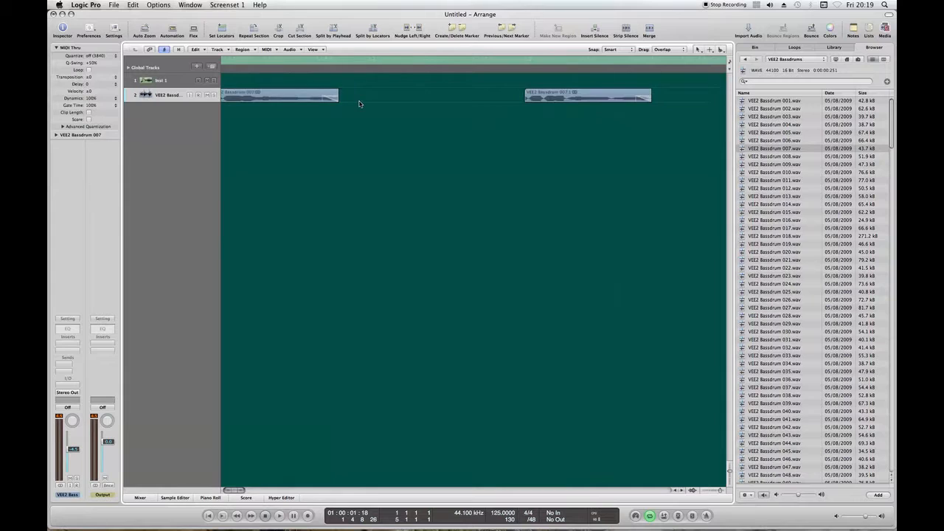
Check the bass drum regions' fade-outs and play the four-beat kick pattern.
key(ctrl+Right)
key(ctrl+Right)
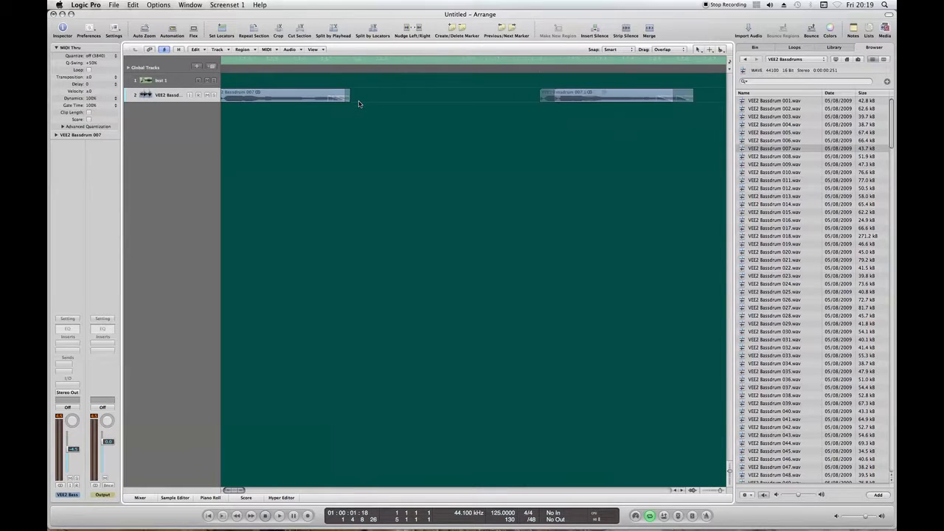
key(ctrl+Left)
key(ctrl+Left)
key(ctrl+Left)
key(ctrl+Left)
scroll(360, 104, up, 2)
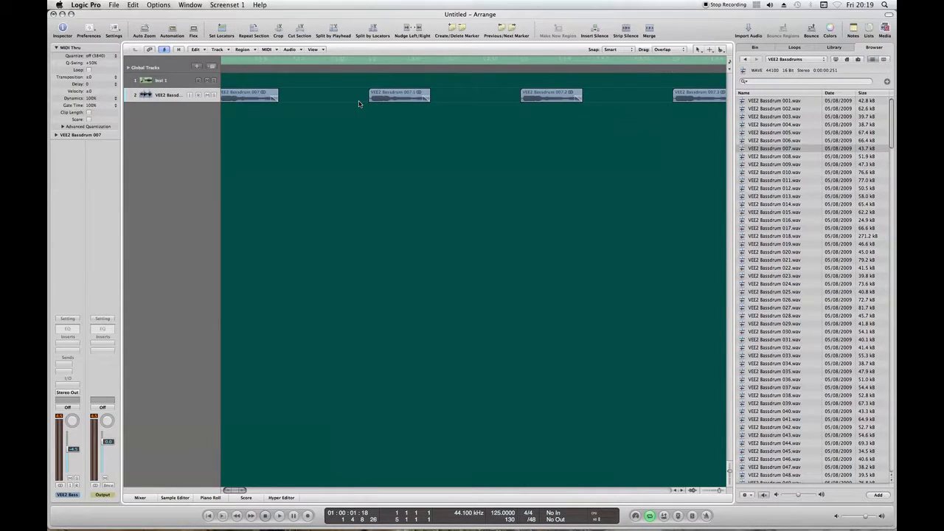
scroll(360, 104, up, 5)
scroll(359, 104, down, 8)
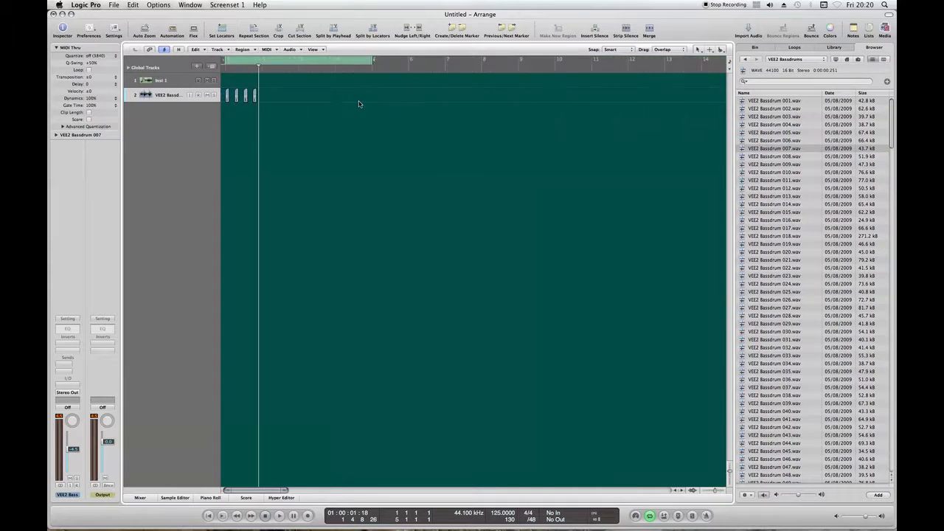
scroll(358, 104, up, 4)
key(space)
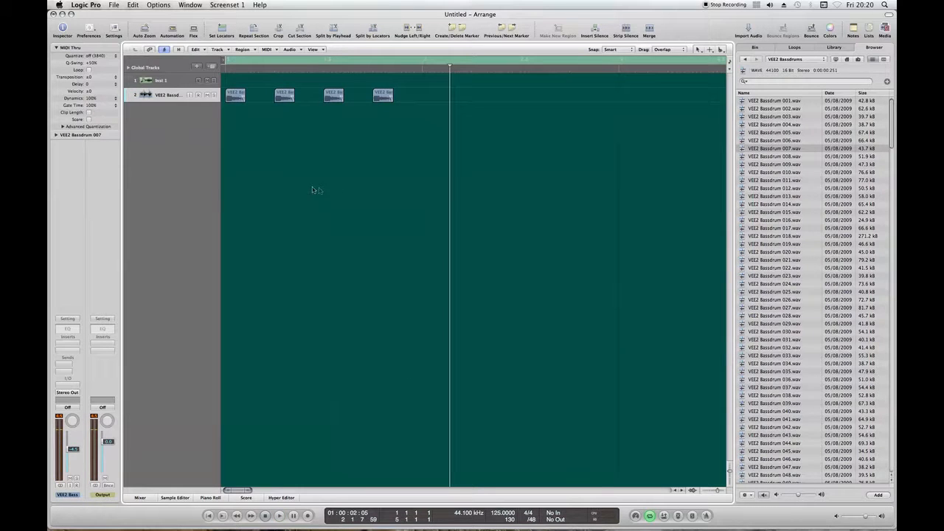
key(space)
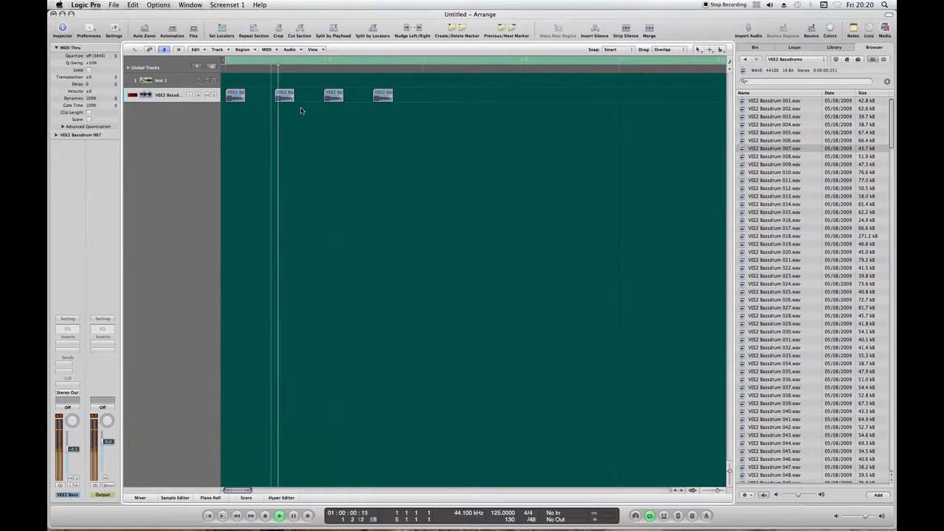
key(space)
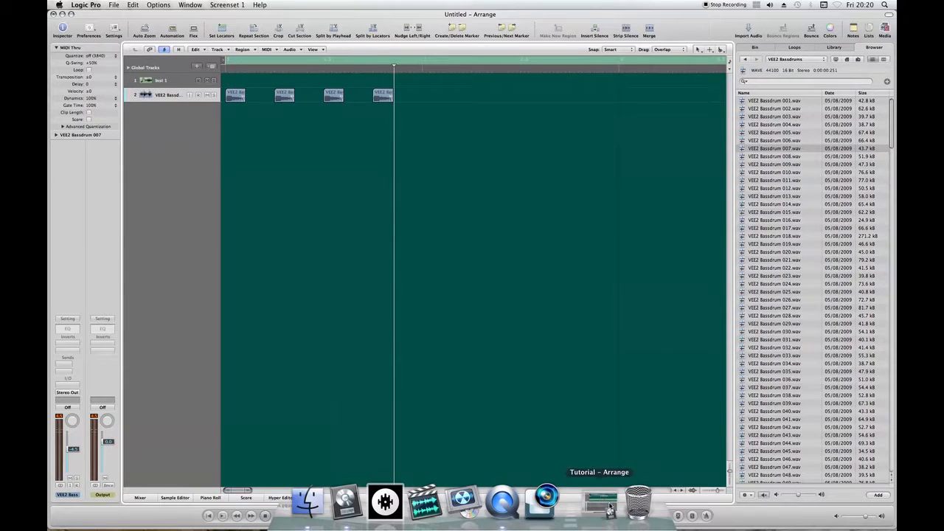
Open the VEE2 Snares folder inside electro essentials and audition its first snare samples.
click(793, 61)
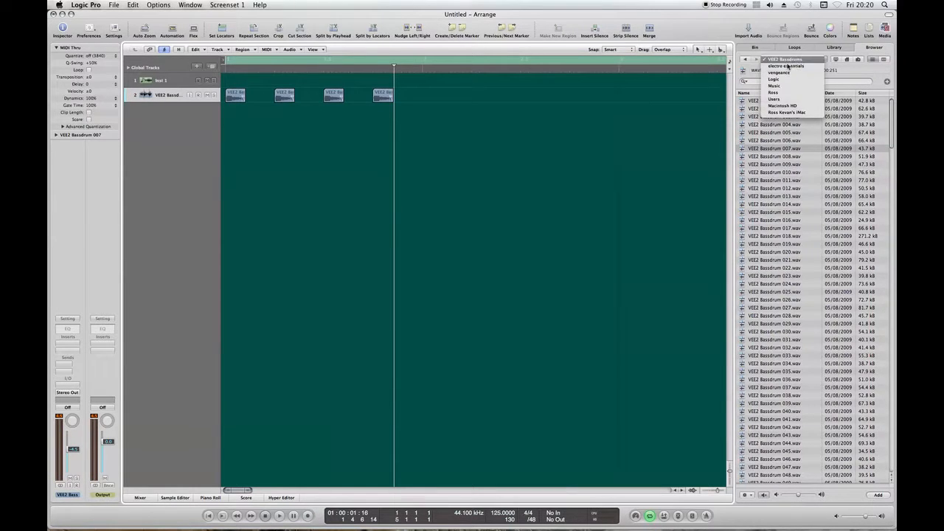
click(785, 69)
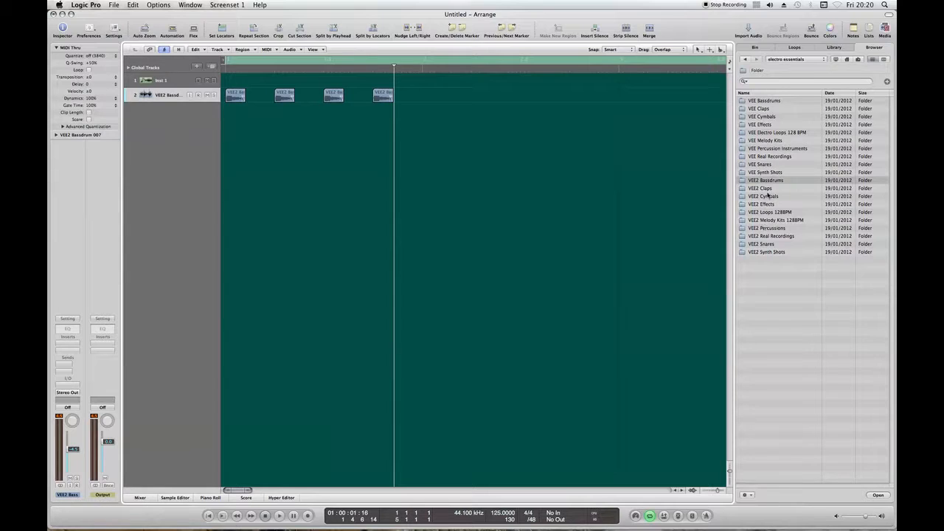
double_click(764, 244)
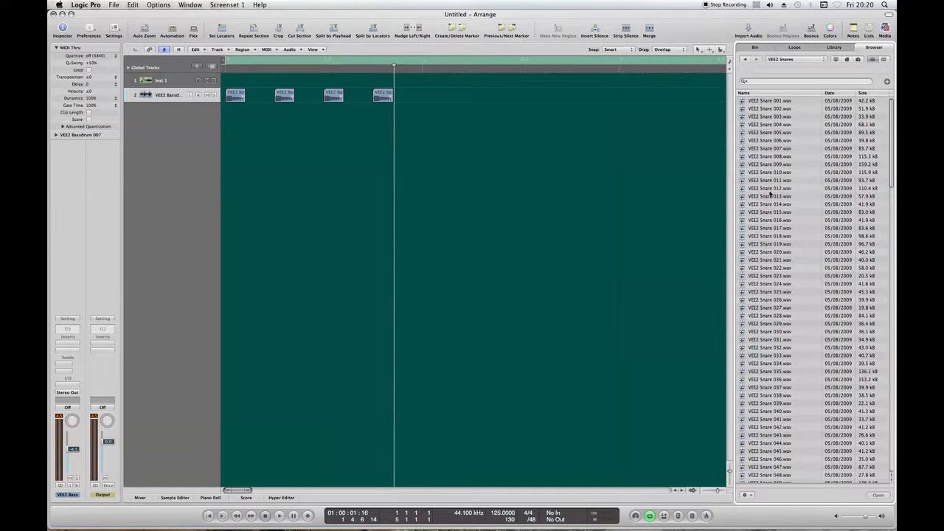
click(773, 119)
key(Down)
key(Down)
Place VEE2 Snare 004.wav on a new track under the second kick and copy it under the fourth kick.
click(781, 125)
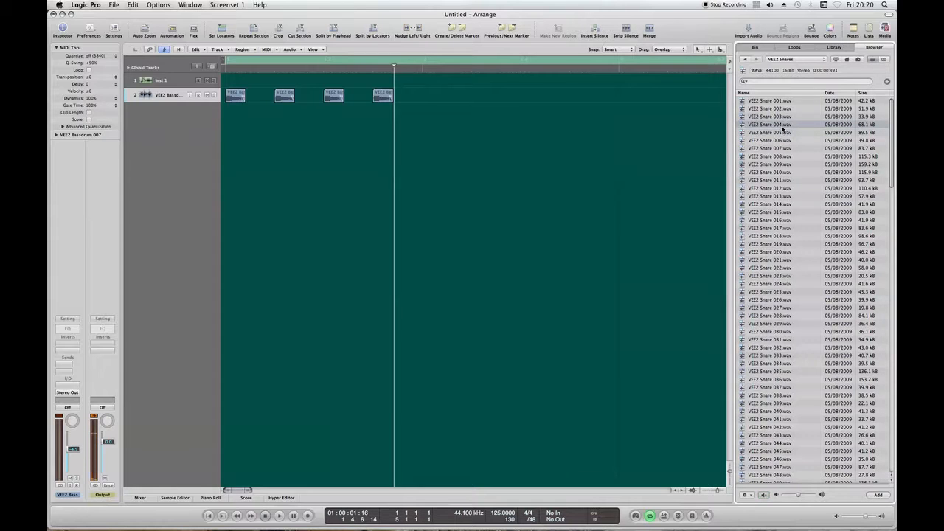
drag(788, 129, 286, 111)
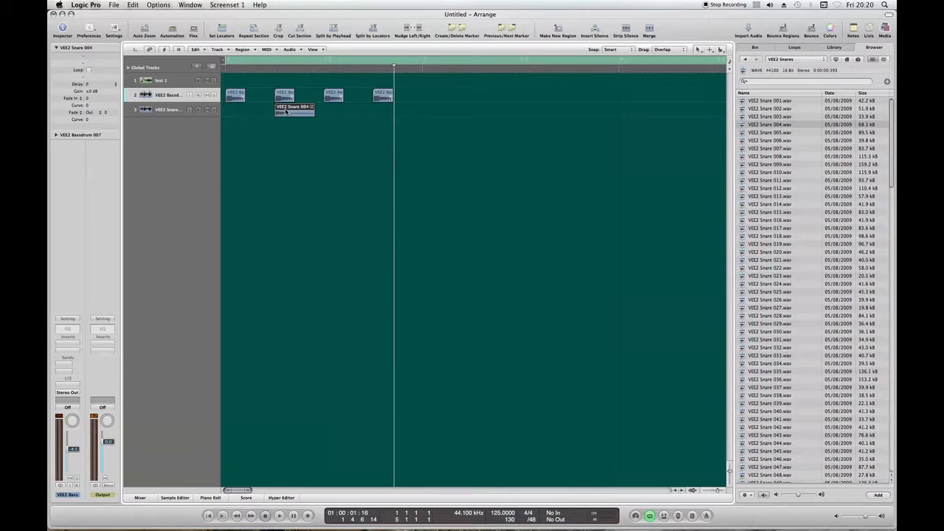
drag(295, 113, 387, 116)
Layer VEE2 Snare 009.wav on another new track, aligned with both Snare 004 hits on beats two and four.
mouse_move(788, 166)
mouse_down()
mouse_move(343, 147)
mouse_move(782, 157)
mouse_up()
scroll(784, 160, up, 10)
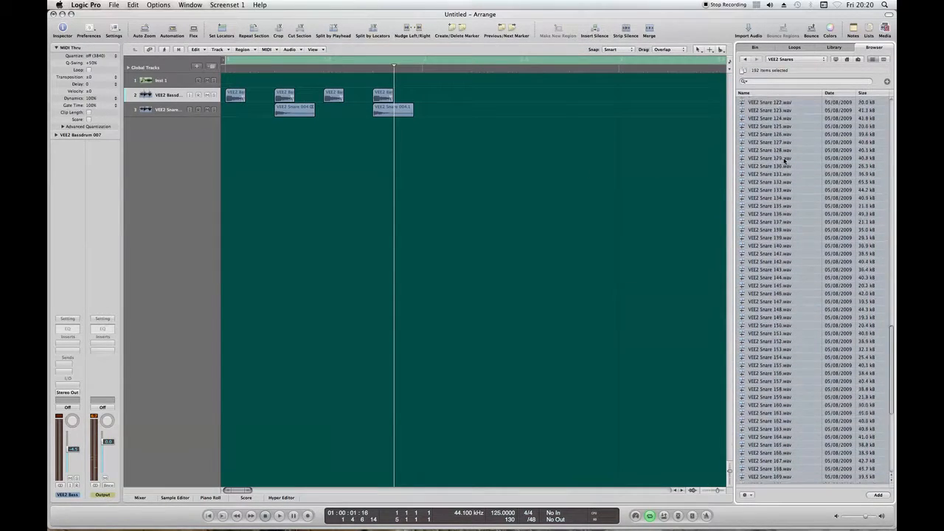
scroll(783, 163, up, 15)
click(779, 167)
drag(779, 166, 383, 129)
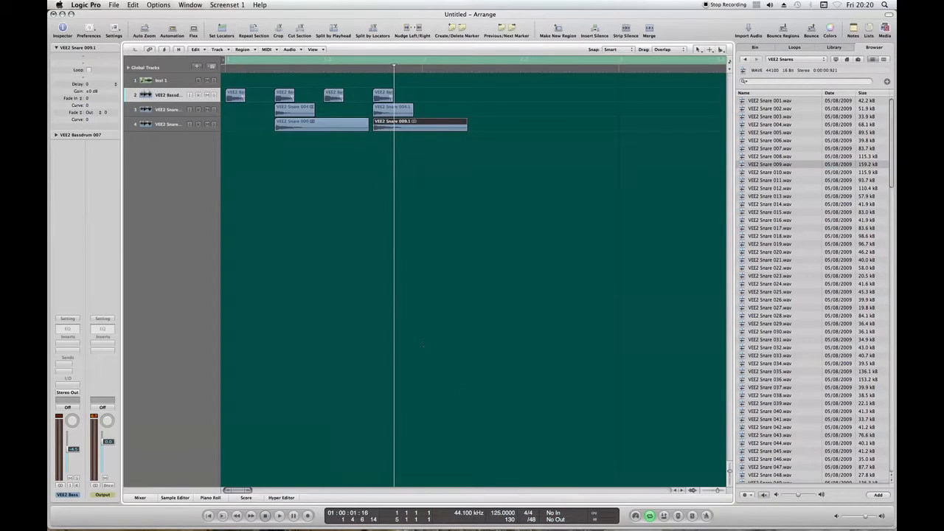
Shorten both Snare 009 regions together so they end just before the Snare 004 regions do.
click(165, 123)
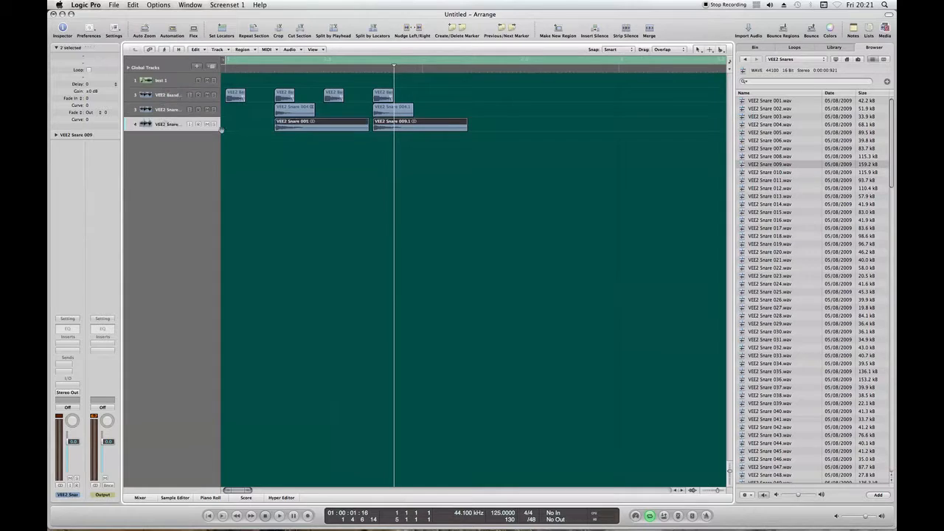
key(ctrl+Right)
key(ctrl+Right)
key(ctrl+Right)
key(ctrl+Right)
key(ctrl+Right)
key(ctrl+Right)
key(ctrl+Right)
key(ctrl+Right)
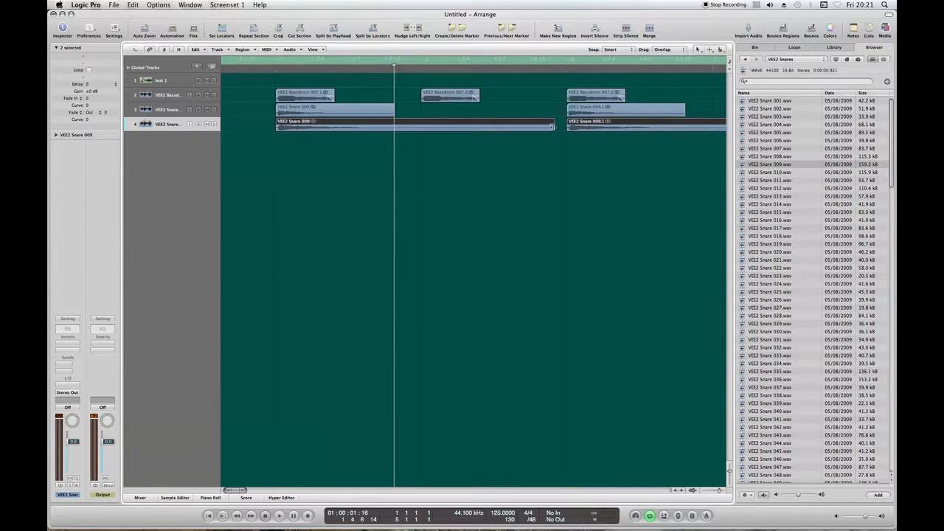
drag(554, 127, 384, 130)
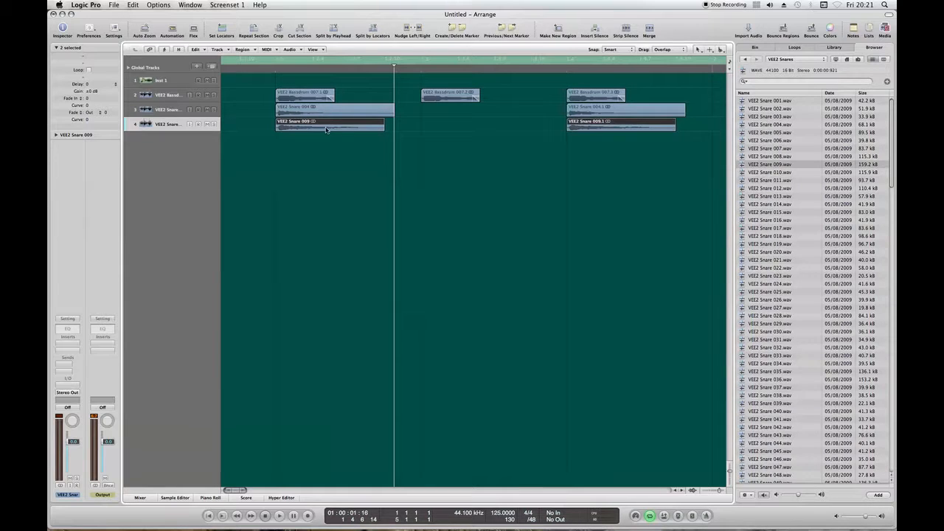
drag(381, 129, 385, 130)
Set the arrangement's snap mode to Division and enable Snap to Absolute Value.
click(622, 50)
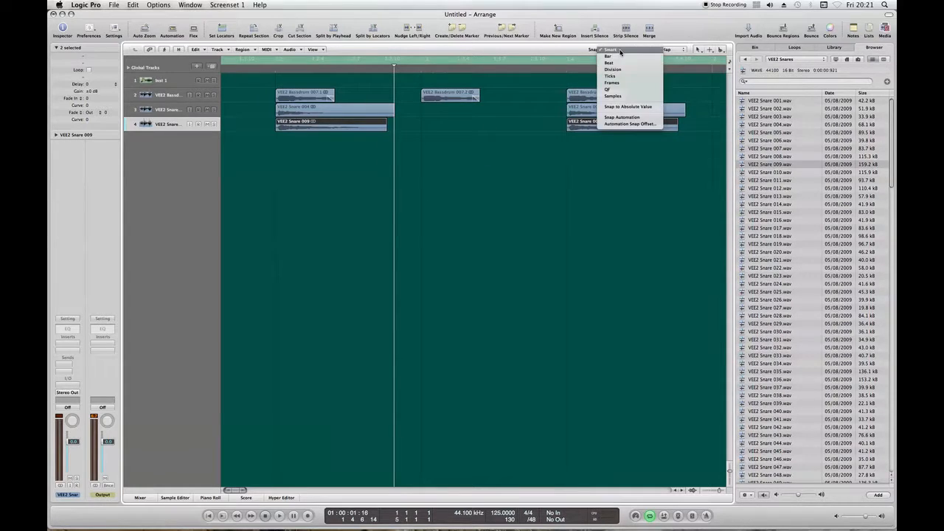
click(639, 59)
click(618, 49)
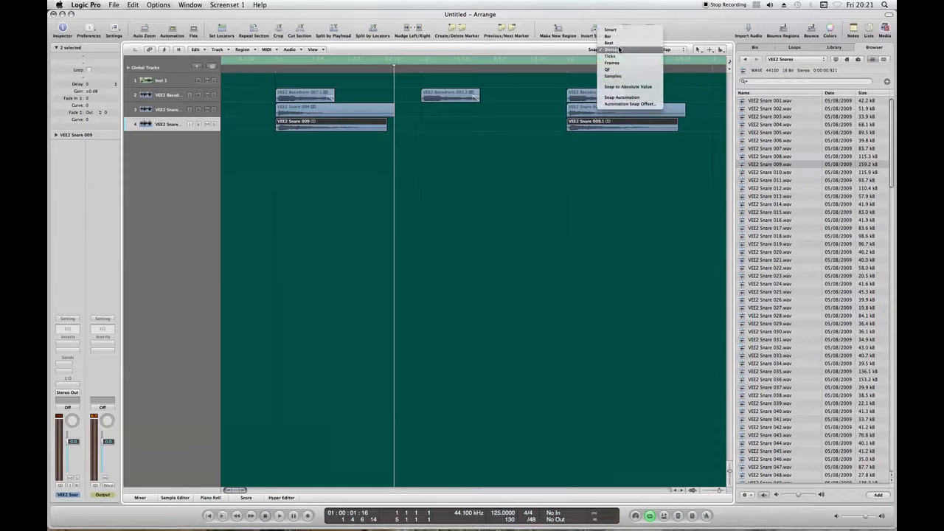
click(616, 53)
click(616, 53)
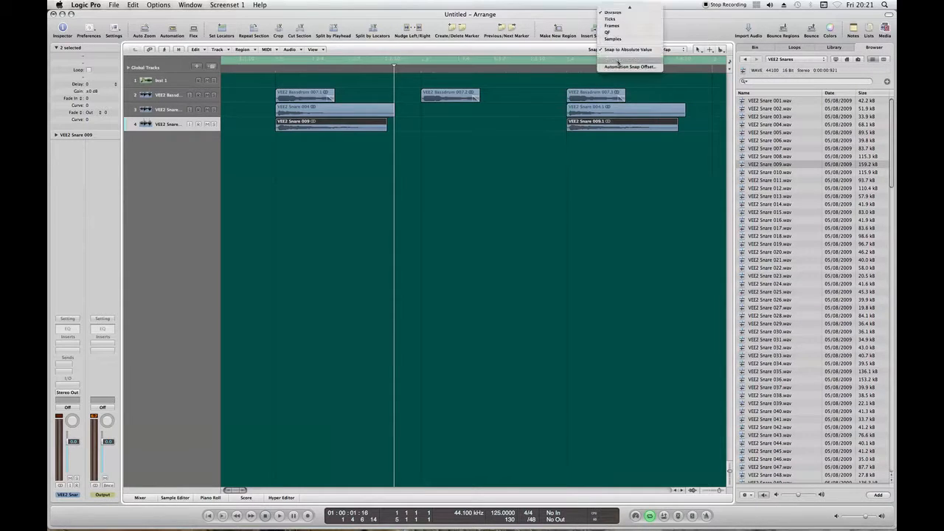
click(621, 65)
Adjust the end of both Snare 009 regions to roughly match the Snare 004 regions' end.
mouse_move(385, 127)
mouse_down()
mouse_move(353, 130)
mouse_move(388, 132)
mouse_up()
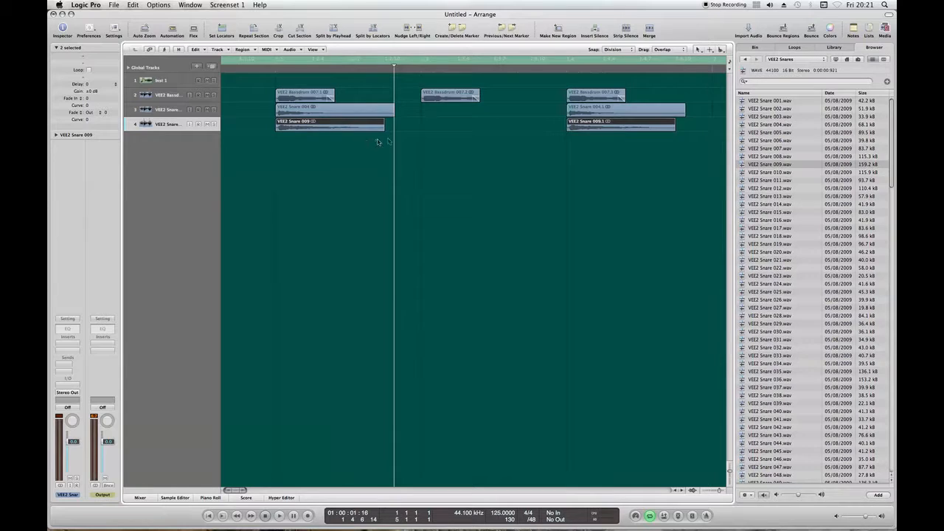
drag(384, 129, 397, 133)
click(378, 158)
click(164, 111)
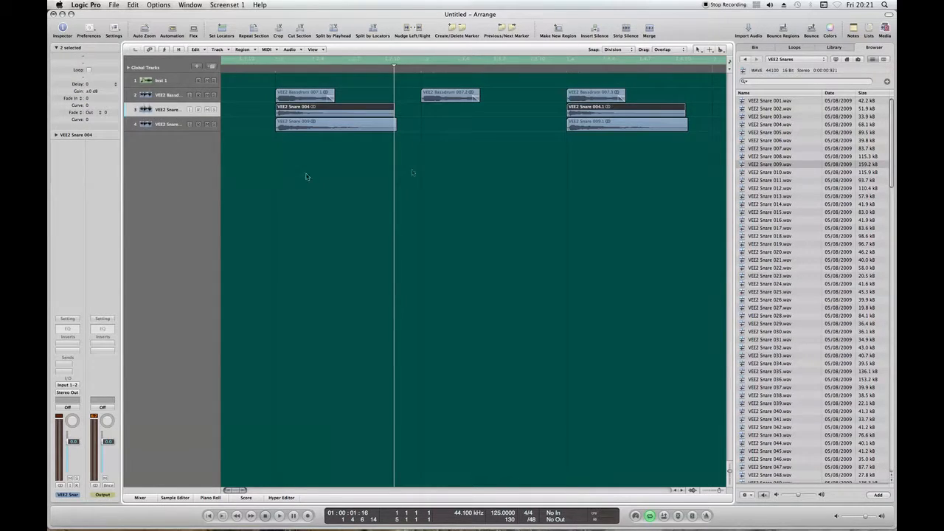
click(337, 211)
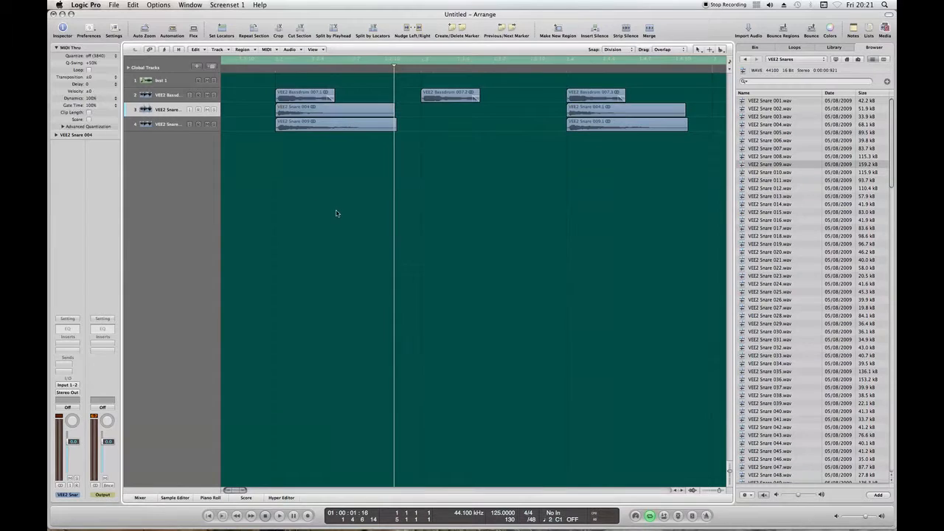
Extend both Snare 009 regions back to their full sample length and compare them with the Snare 004 regions.
click(341, 128)
click(153, 125)
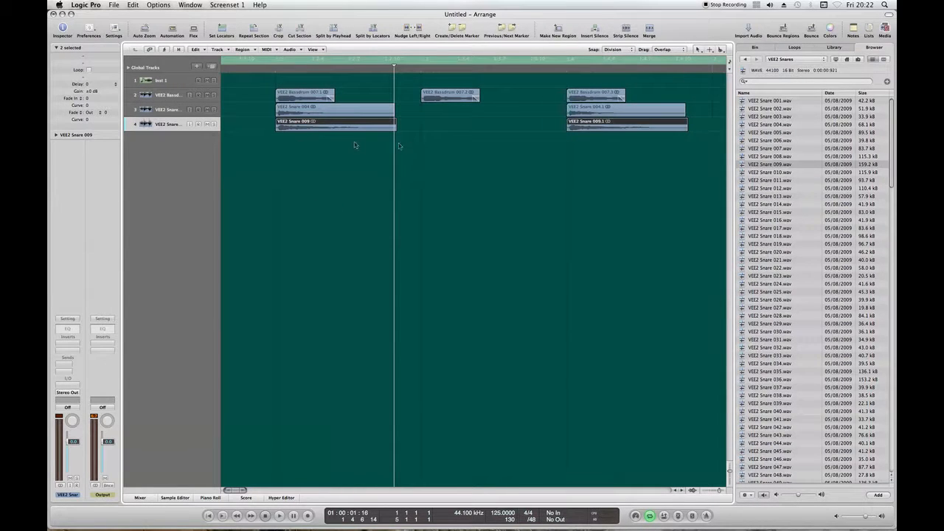
drag(394, 134, 555, 129)
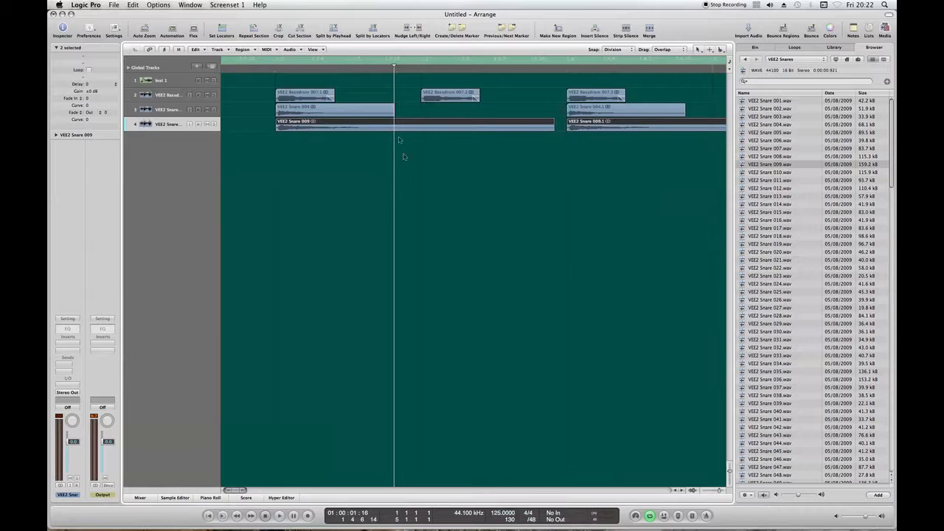
click(155, 109)
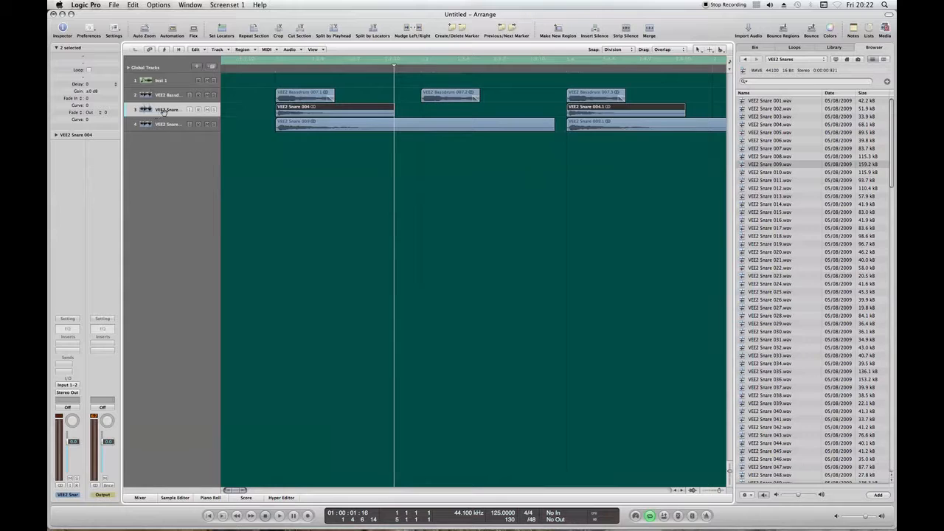
click(242, 139)
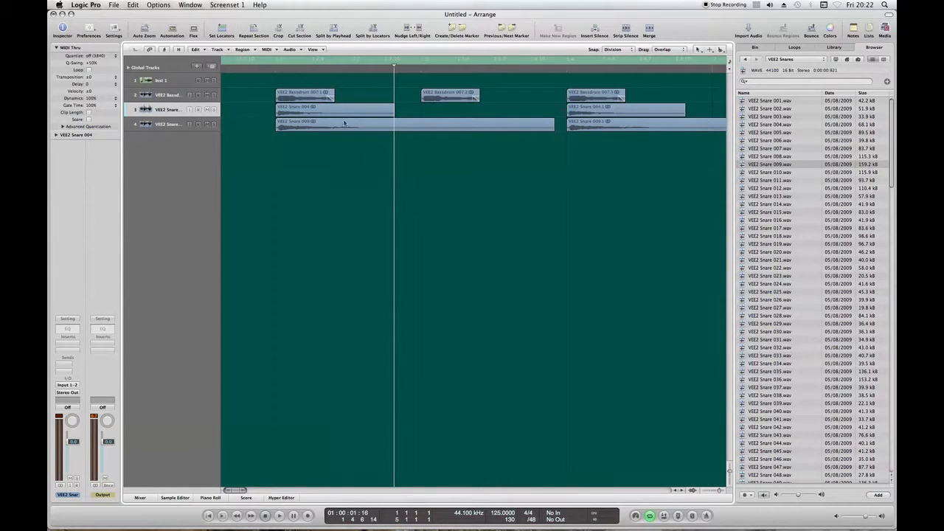
click(166, 125)
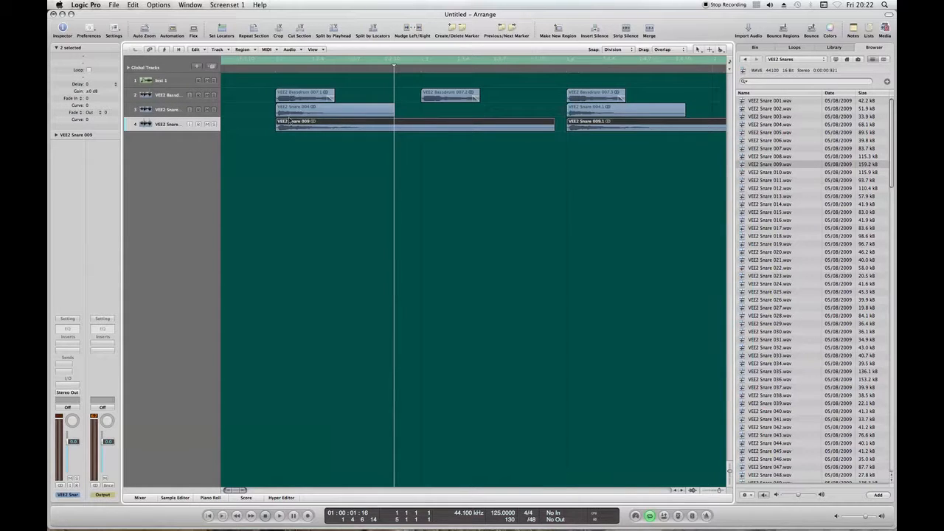
Dismiss the fade alert, play the combined kick and snare pattern, and return playback to the start.
key(ctrl+Left)
key(ctrl+Left)
key(ctrl+Left)
key(ctrl+Left)
key(ctrl+Left)
key(ctrl+Left)
key(ctrl+Left)
key(ctrl+Left)
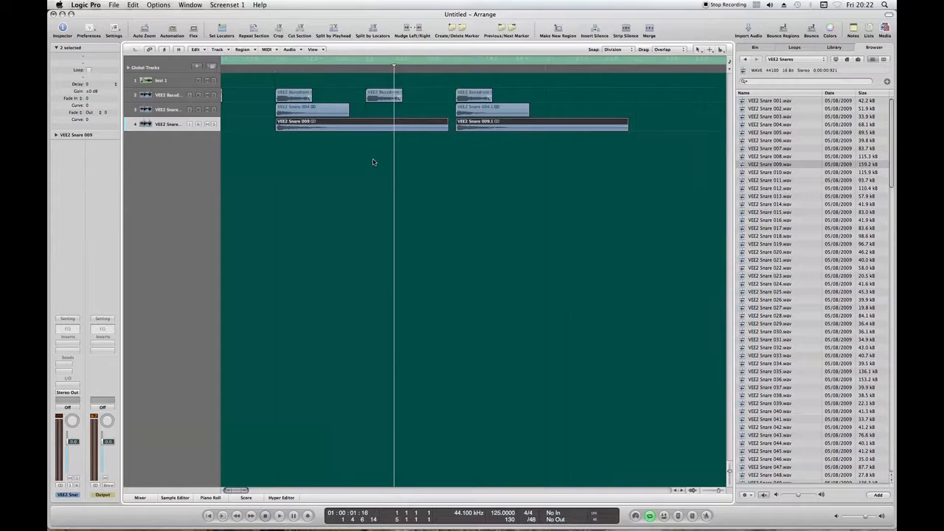
click(532, 173)
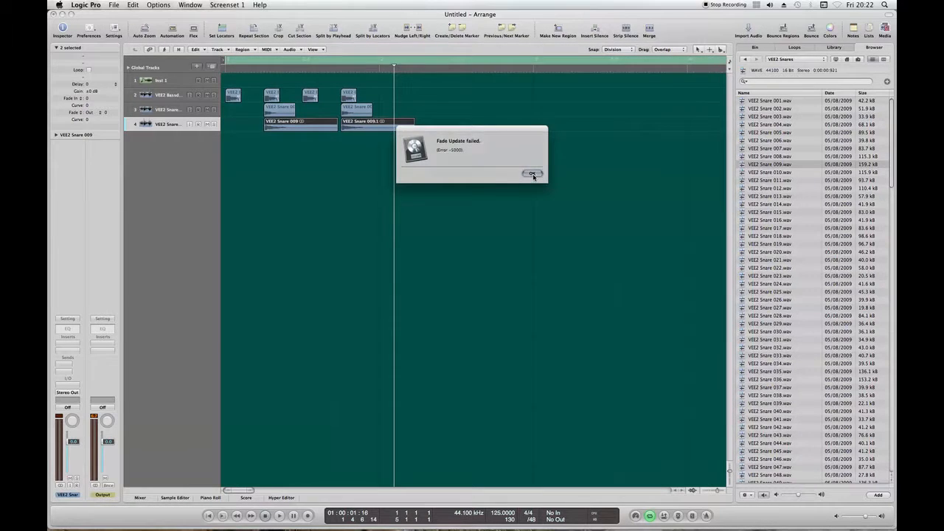
key(space)
key(space)
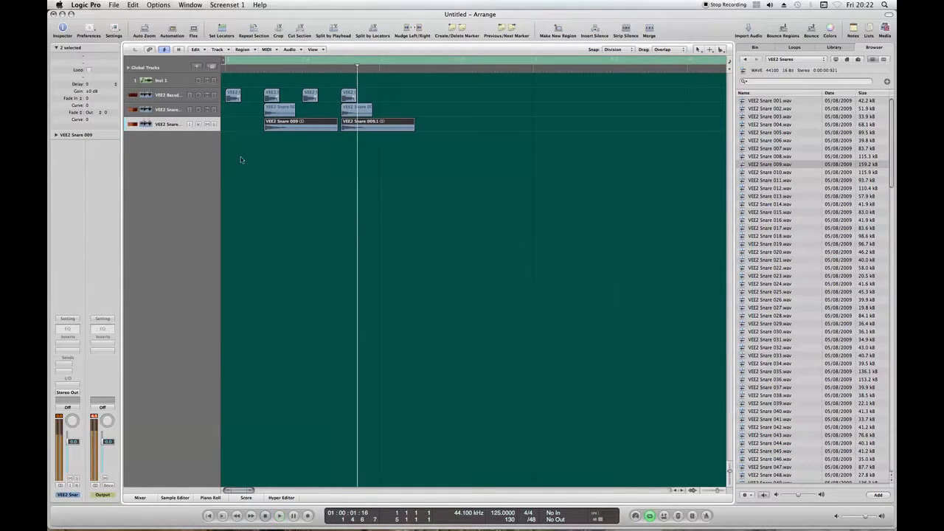
click(265, 517)
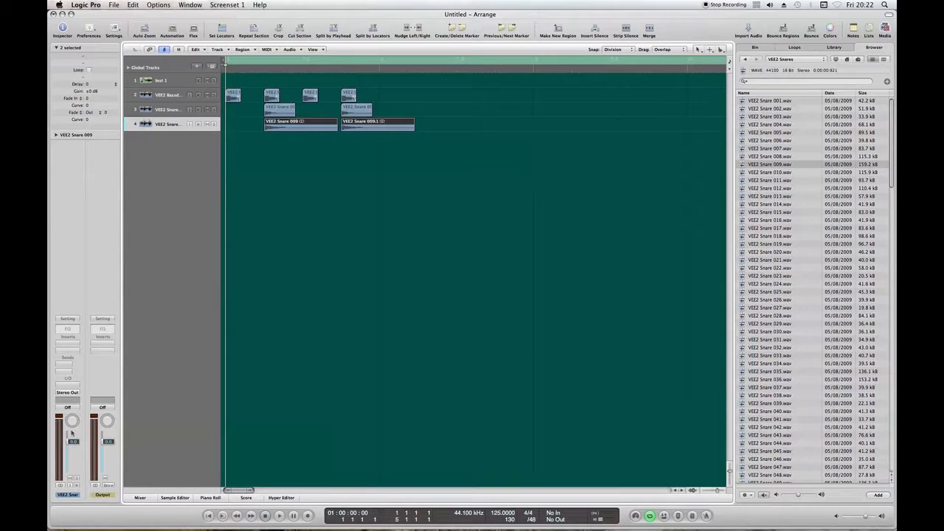
Remove the Input 1-2 assignment from the Snare 004 track and lower that track's volume.
click(175, 108)
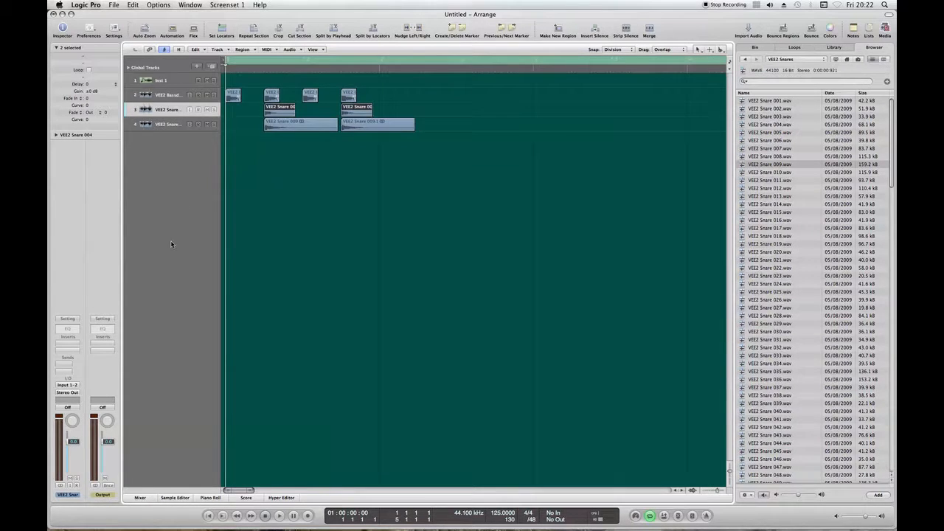
click(71, 387)
click(92, 379)
click(169, 126)
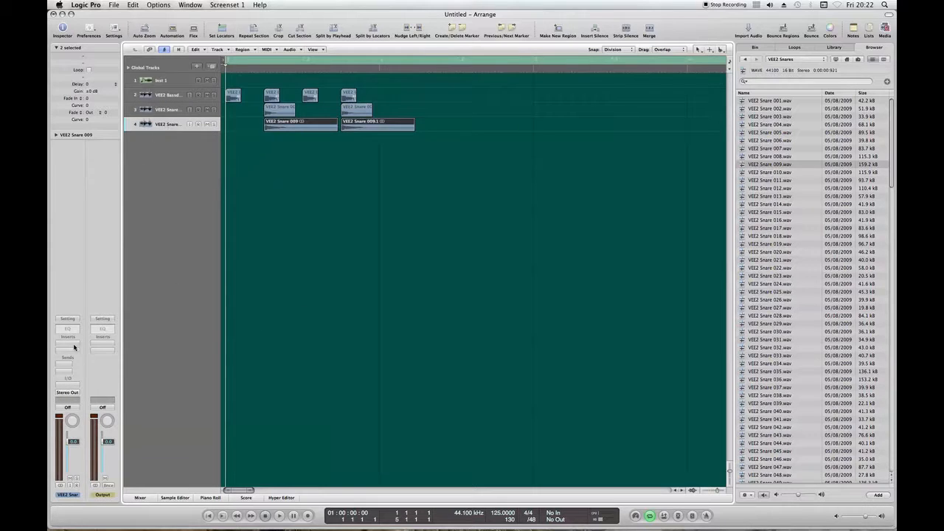
click(166, 110)
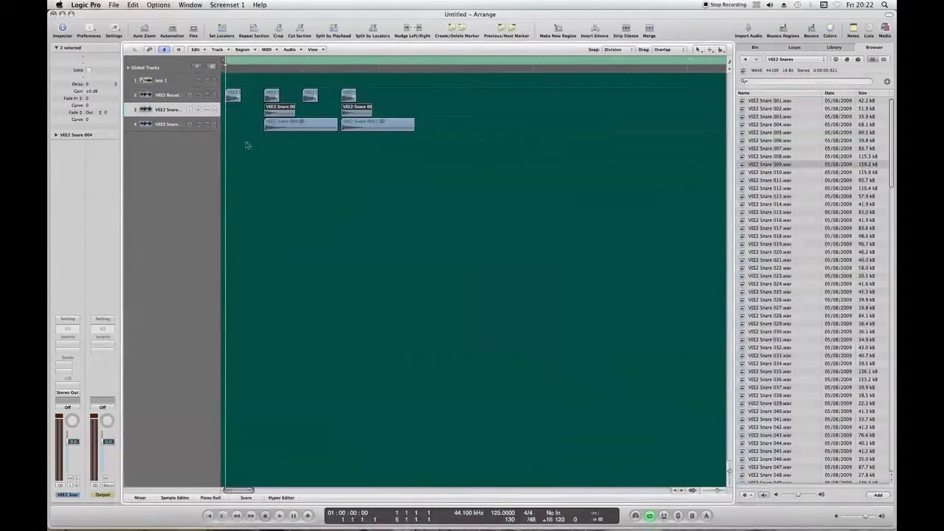
drag(67, 441, 68, 454)
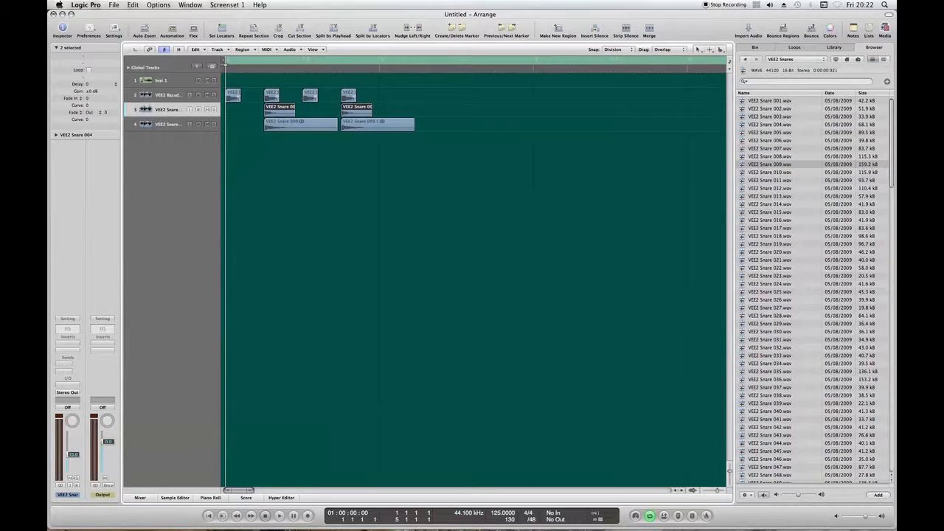
Lower the Snare 009 track's volume to about -20 dB and play the pattern from the start.
click(166, 124)
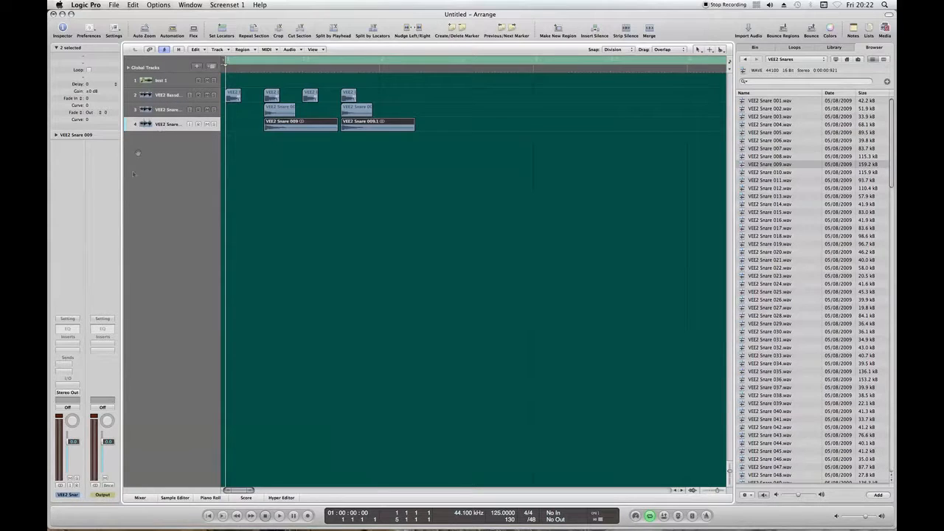
drag(72, 446, 73, 464)
click(265, 220)
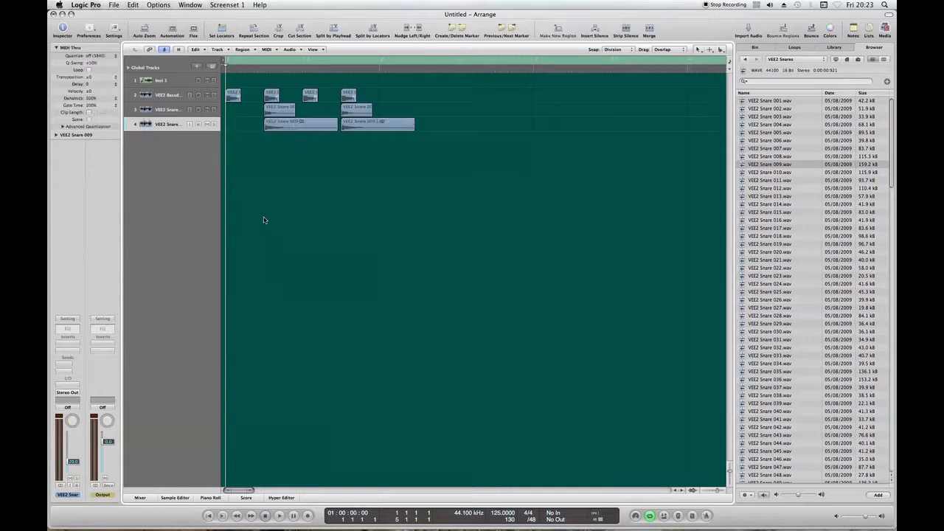
key(space)
key(Return)
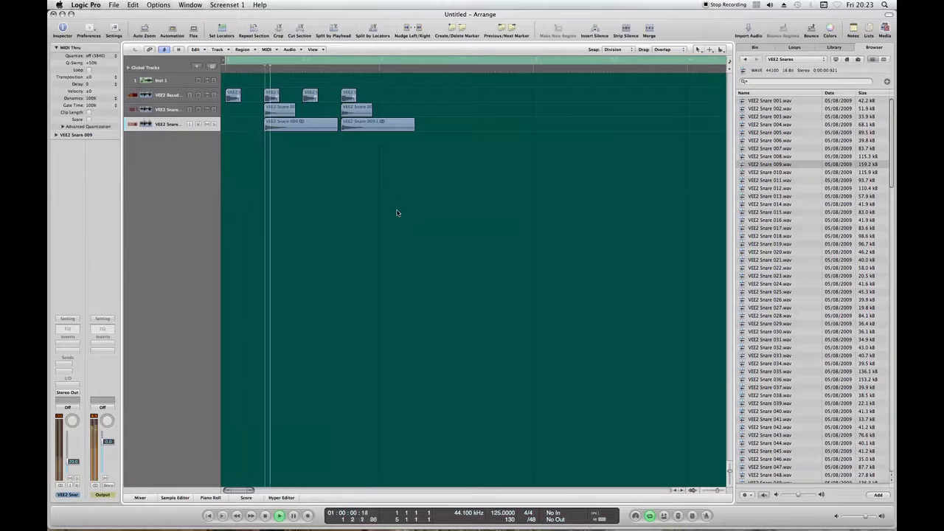
key(space)
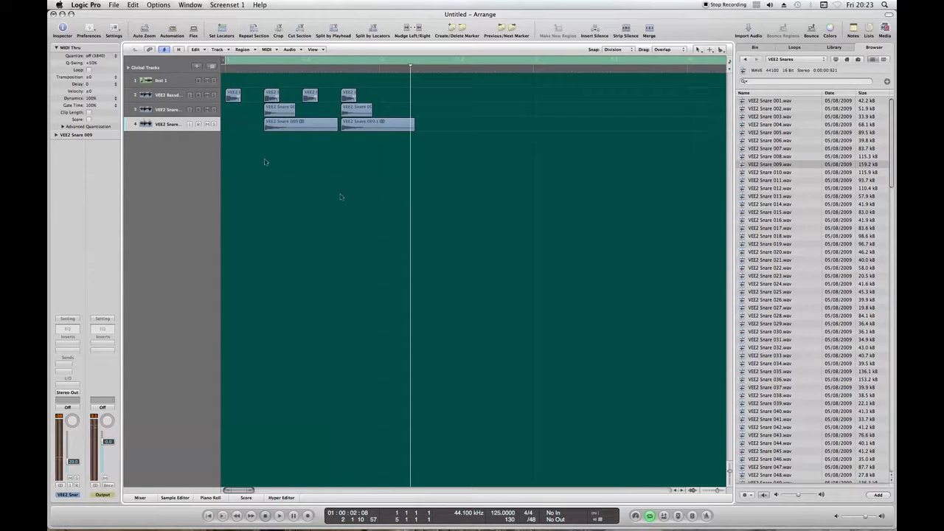
Switch the region delay display to milliseconds.
click(173, 112)
click(168, 127)
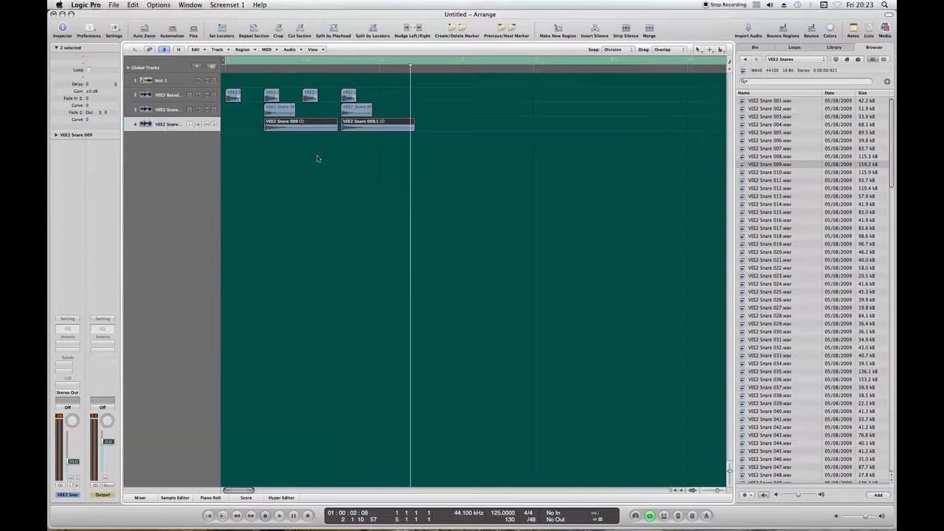
click(297, 150)
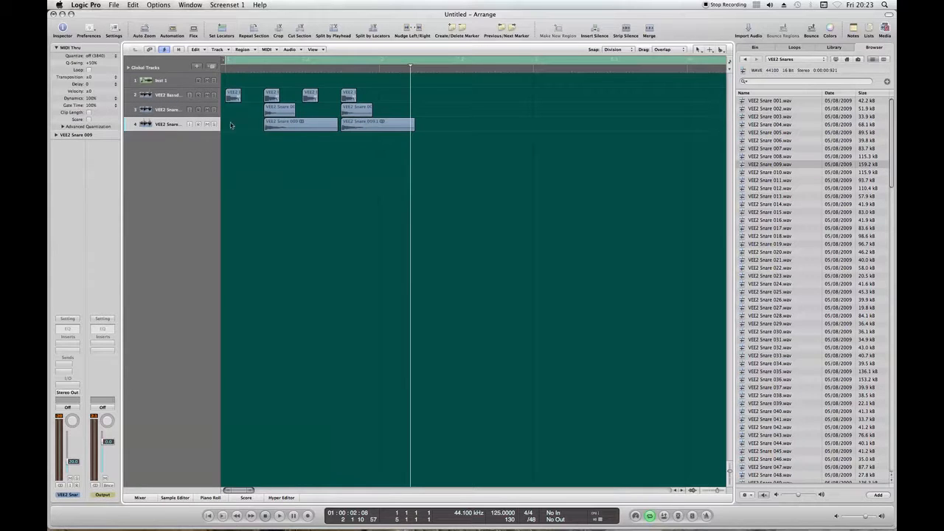
click(314, 49)
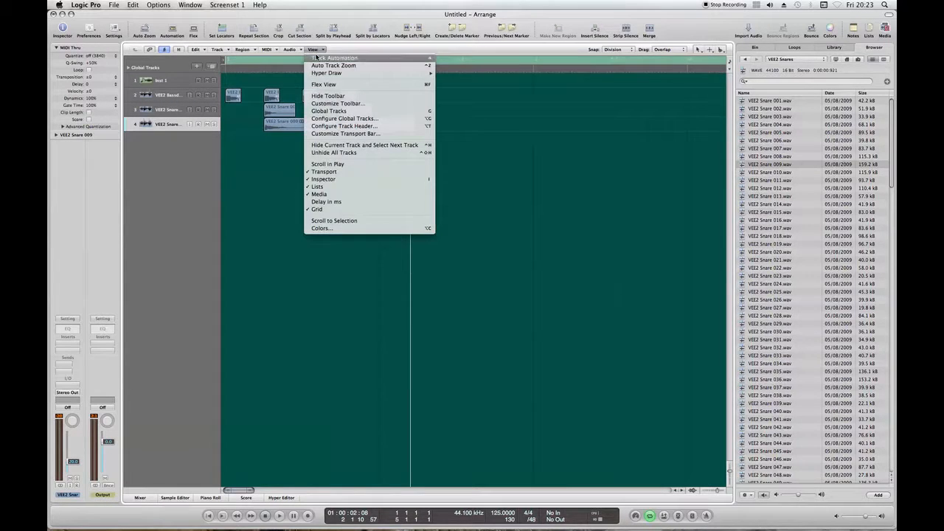
click(326, 203)
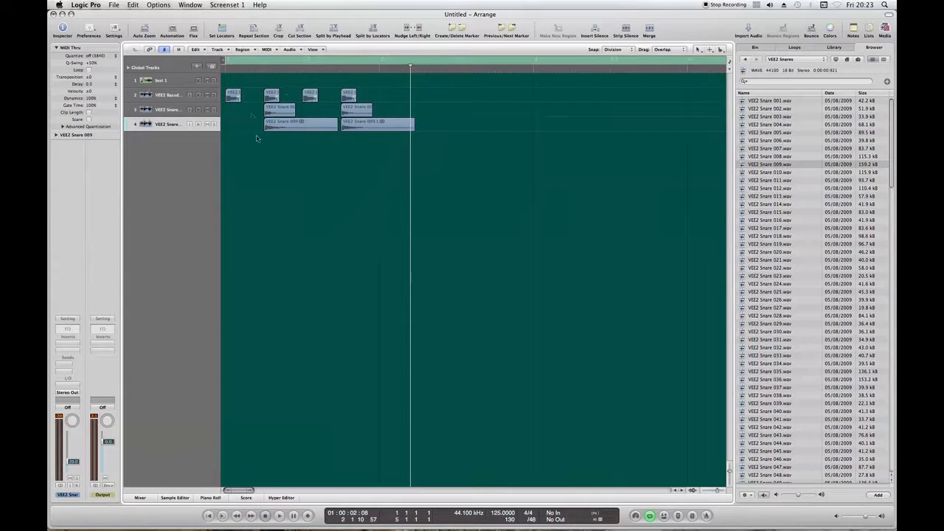
Compare the delay of both snare tracks' regions and set the Snare 009 regions' delay to 2.0 ms.
click(167, 127)
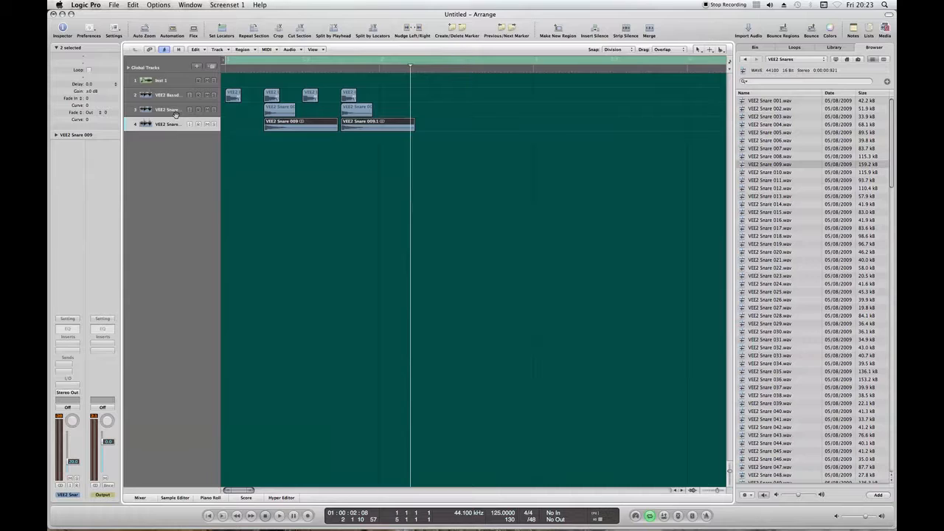
click(171, 112)
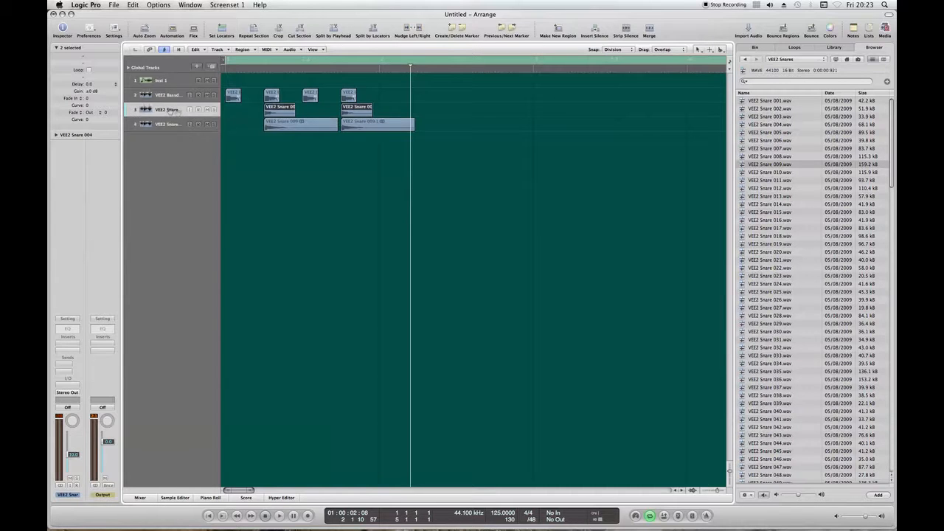
click(177, 128)
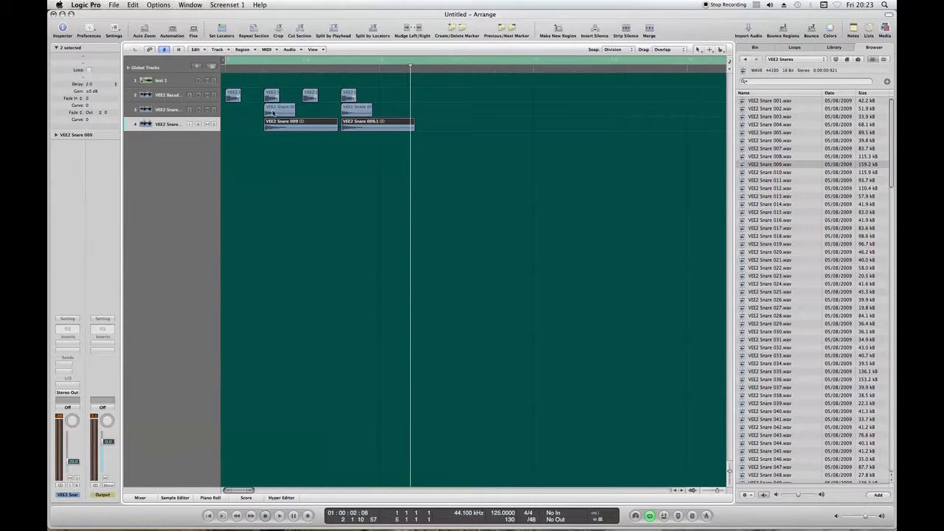
Deselect the regions and play the kick and layered snare pattern repeatedly from the start.
click(258, 151)
key(space)
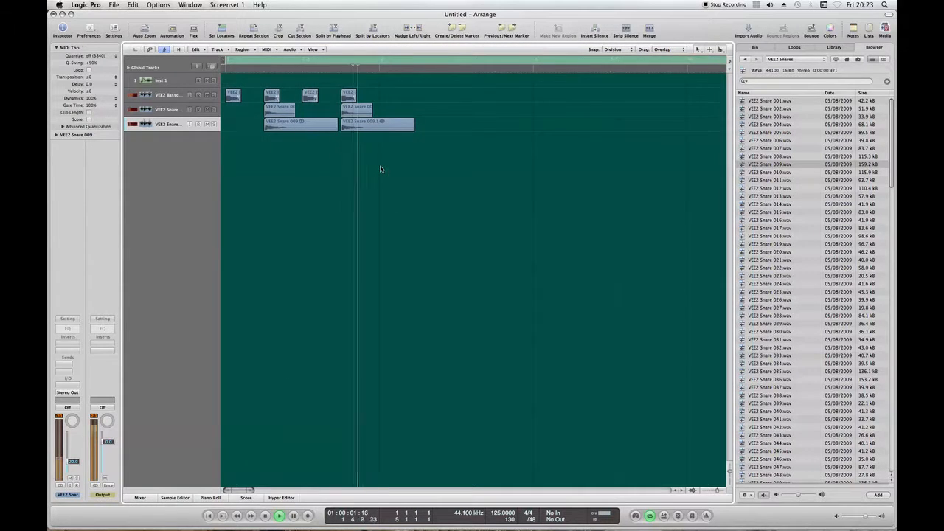
key(Return)
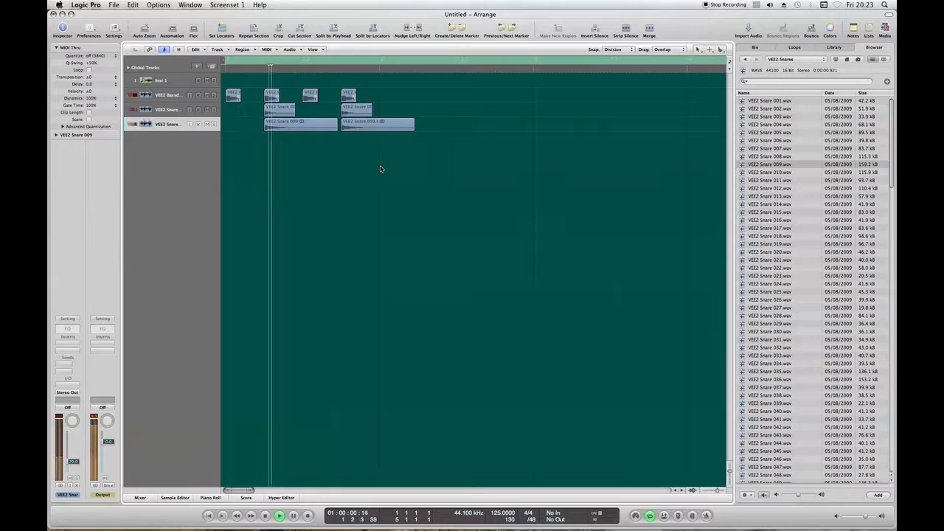
key(space)
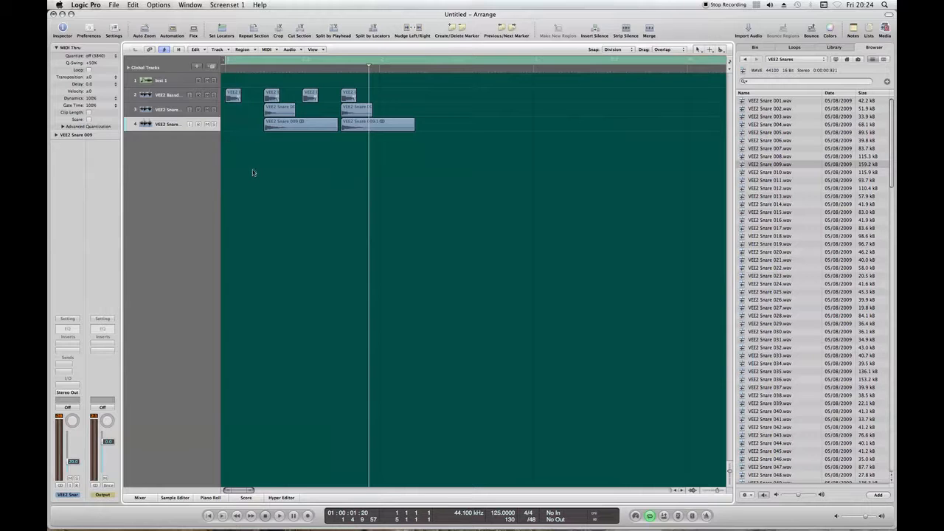
key(Return)
key(space)
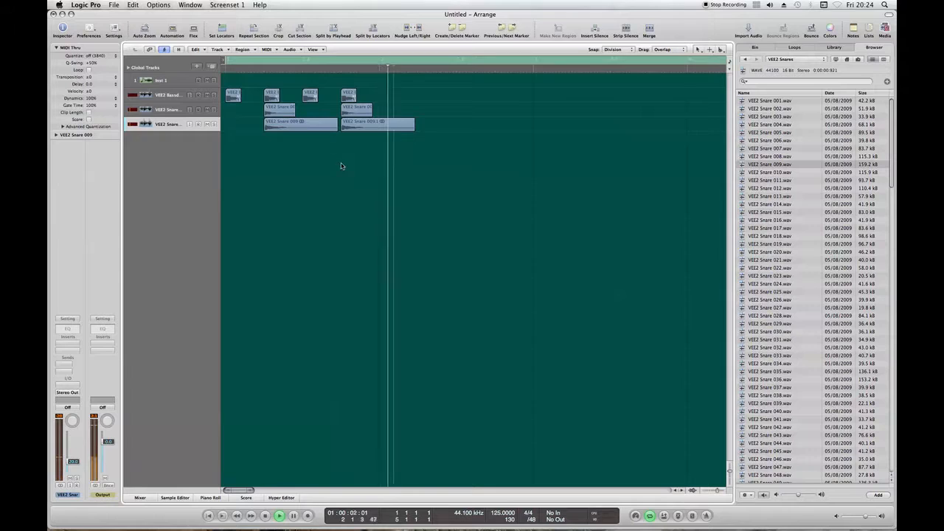
key(space)
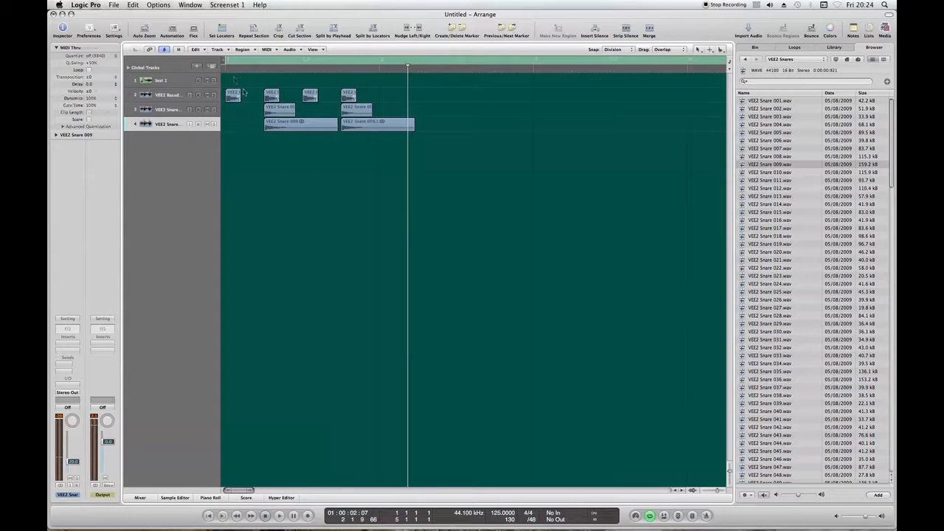
Duplicate all kick and snare regions until the one-bar pattern fills four bars, and play the result.
drag(235, 78, 399, 165)
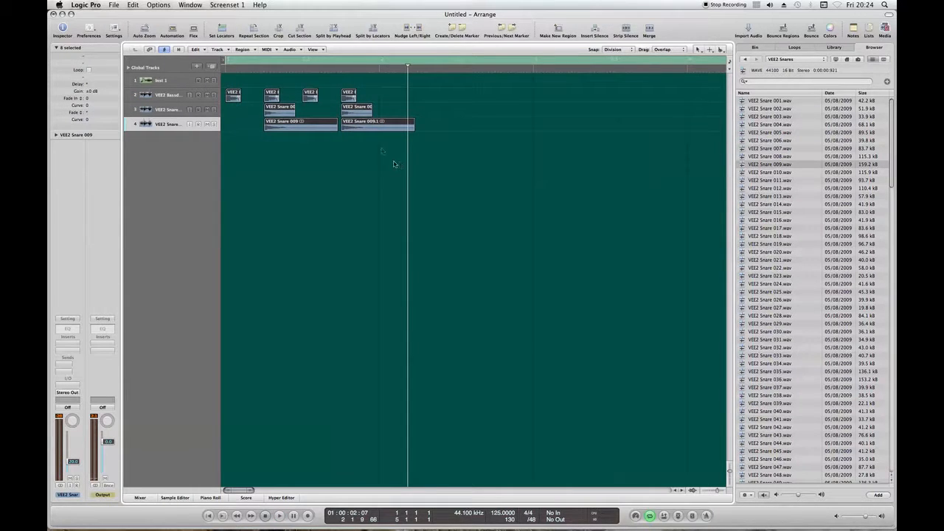
drag(232, 98, 386, 98)
drag(234, 78, 568, 157)
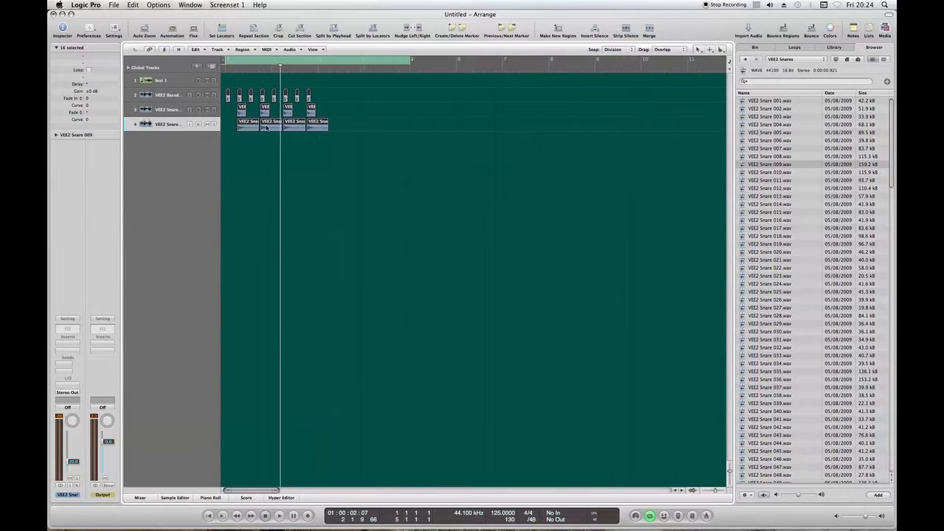
drag(228, 95, 321, 97)
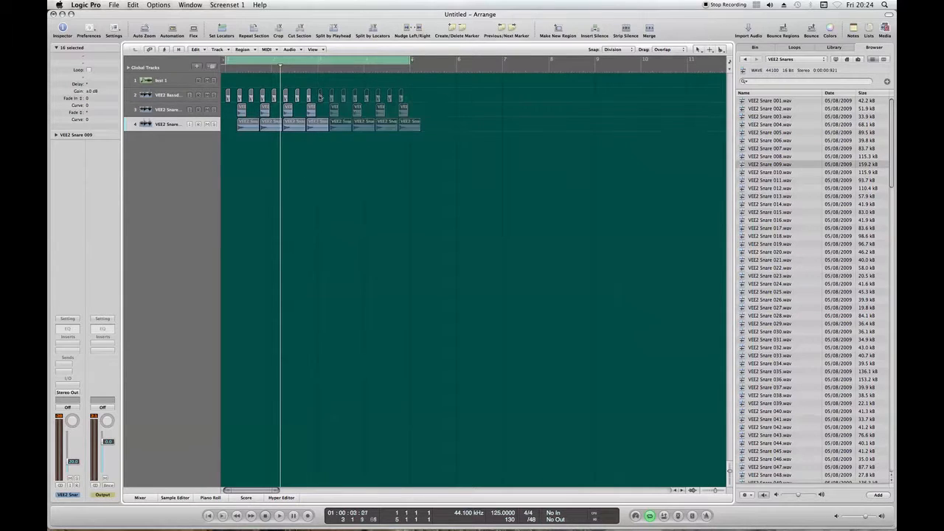
key(space)
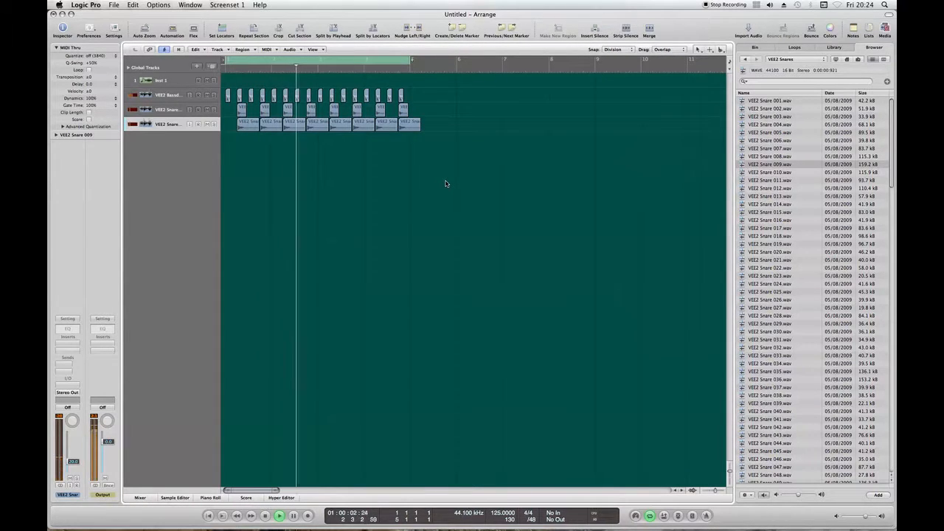
key(space)
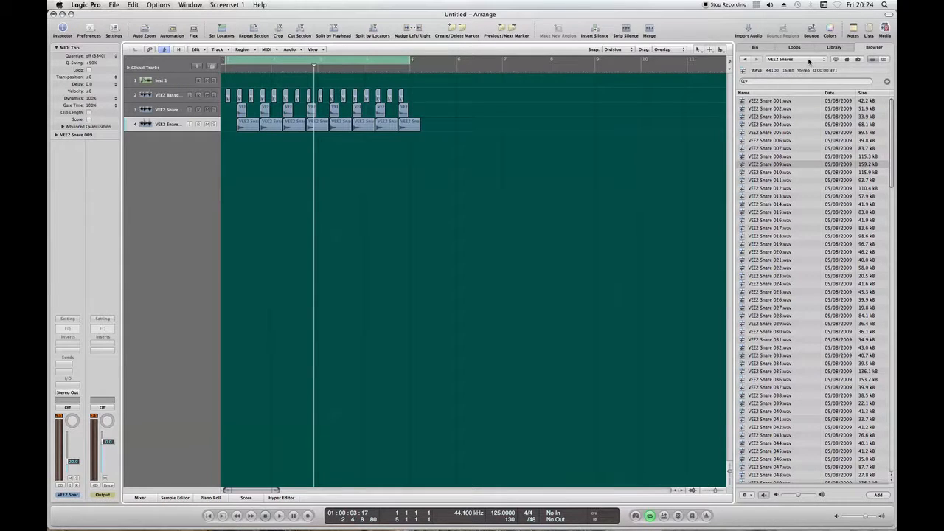
Browse to the VEC3 HH Open samples within VEC3 Cymbals in vengeance's essential clubsounds folder.
click(809, 61)
click(786, 70)
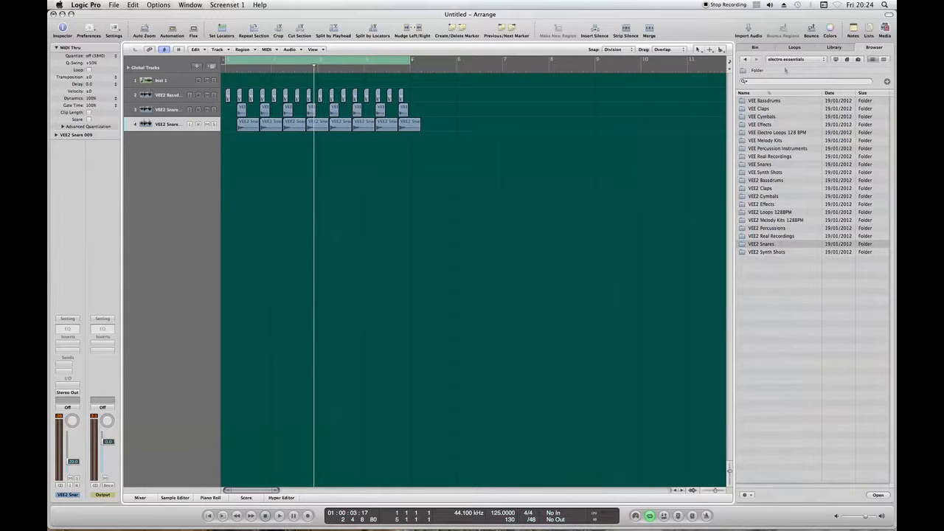
click(781, 59)
click(781, 68)
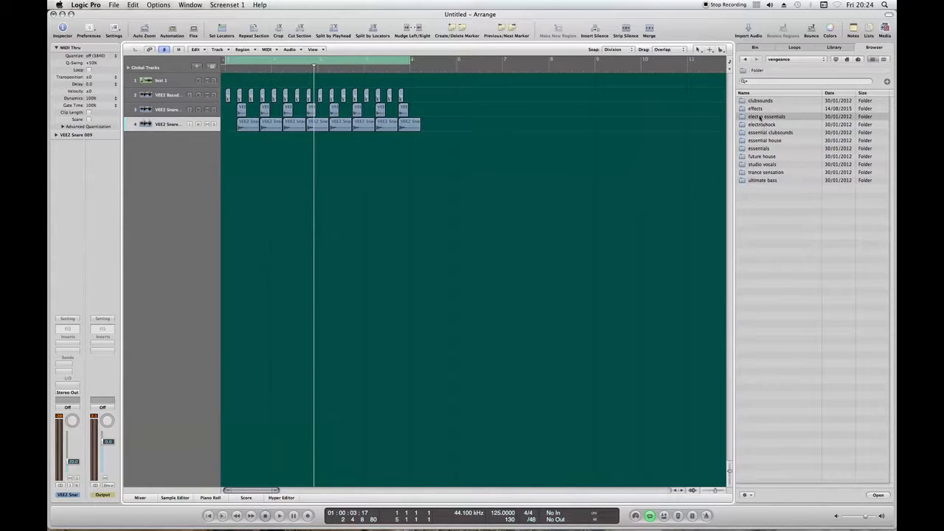
double_click(769, 132)
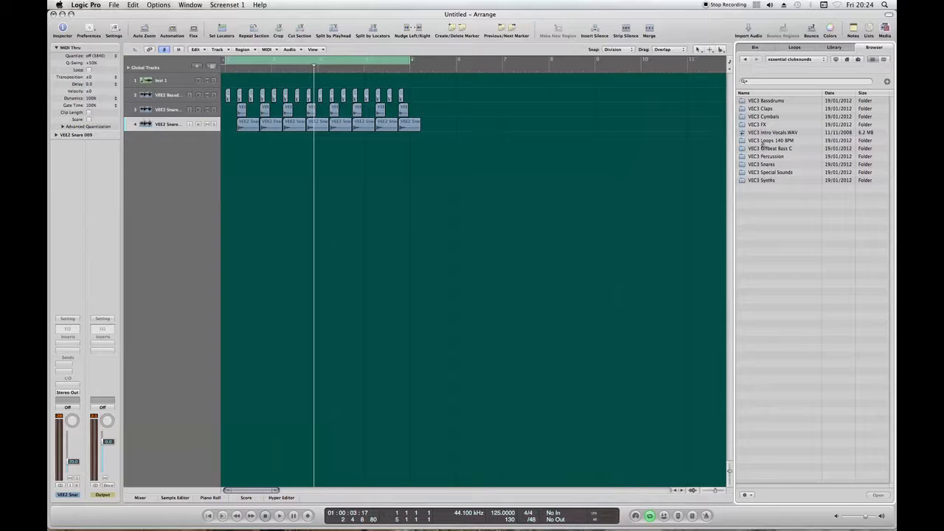
double_click(763, 116)
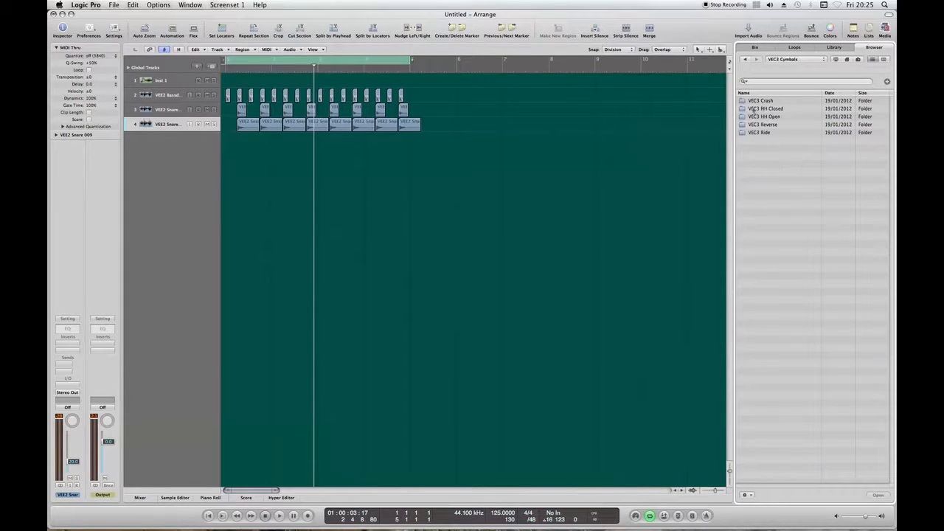
double_click(765, 117)
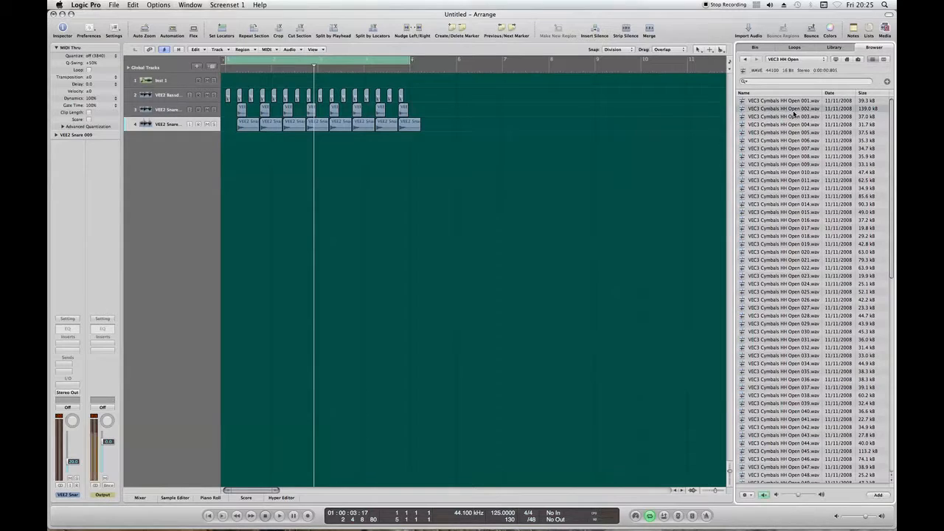
Audition the open hi-hat samples and place VEC3 Cymbals HH Open 005 at bar 1 on a new track.
click(793, 115)
key(Down)
key(Down)
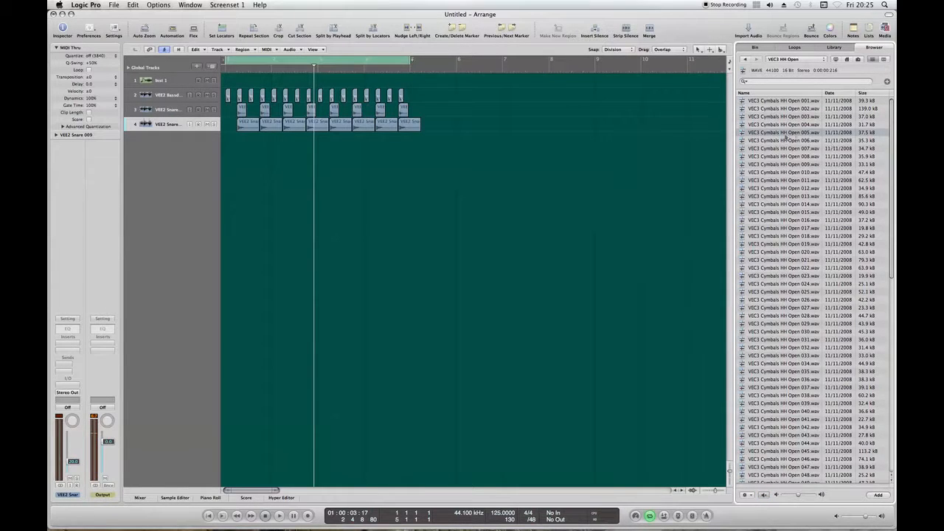
drag(813, 135, 227, 141)
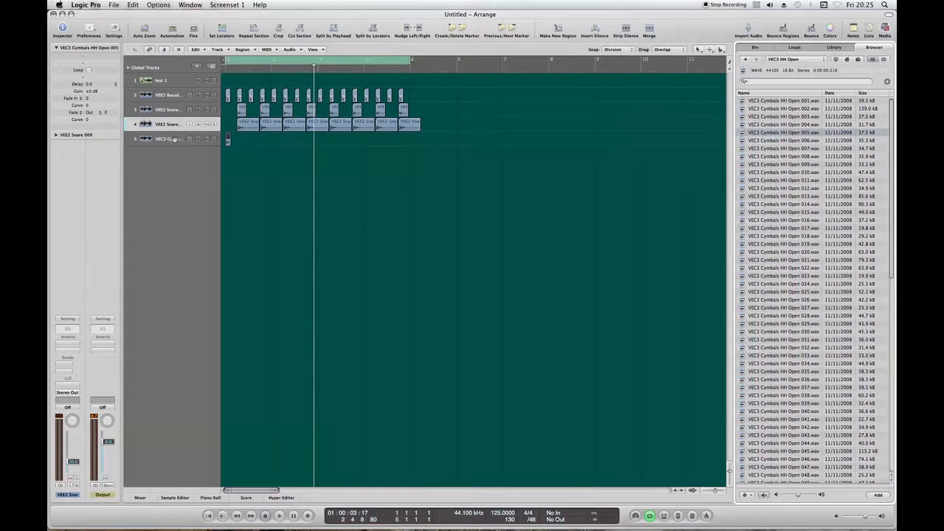
click(174, 140)
Move the open hi-hat halfway between the first two kicks and copy it onto every offbeat through bar 2.
scroll(237, 158, up, 8)
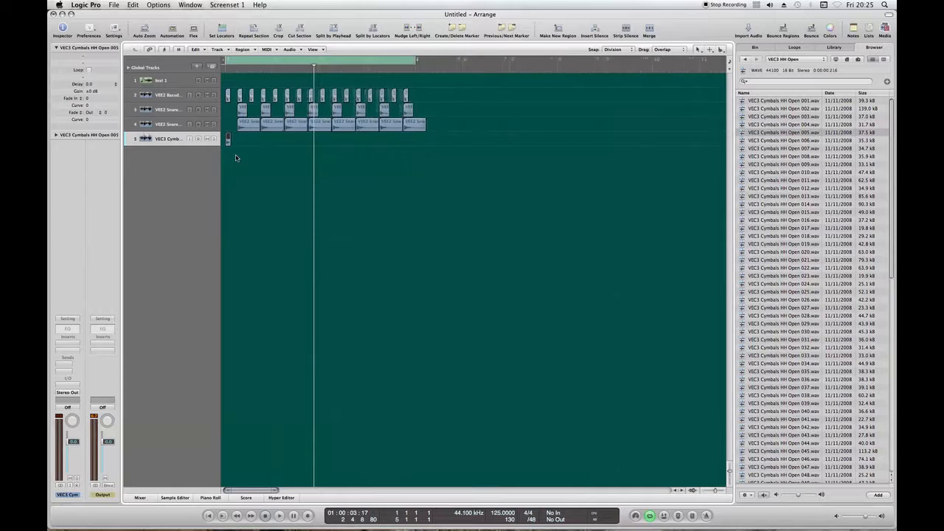
drag(236, 144, 264, 144)
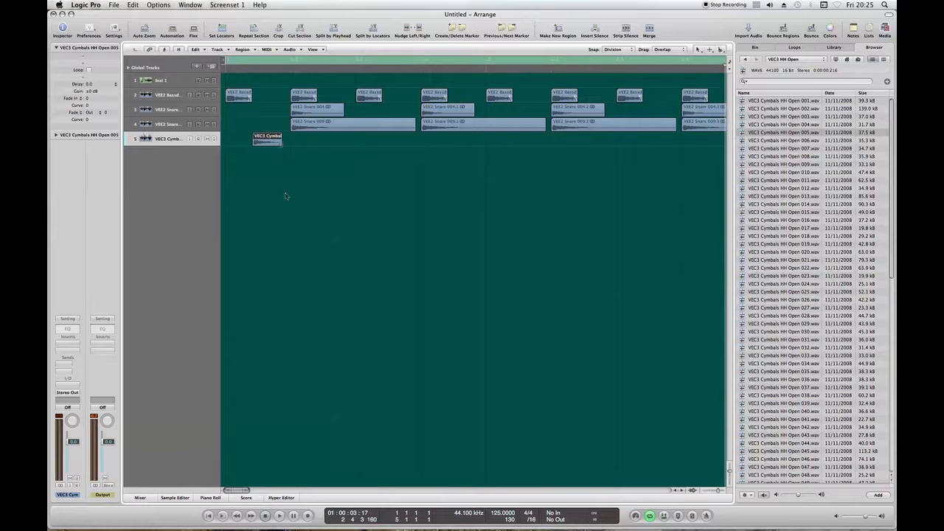
drag(263, 141, 405, 140)
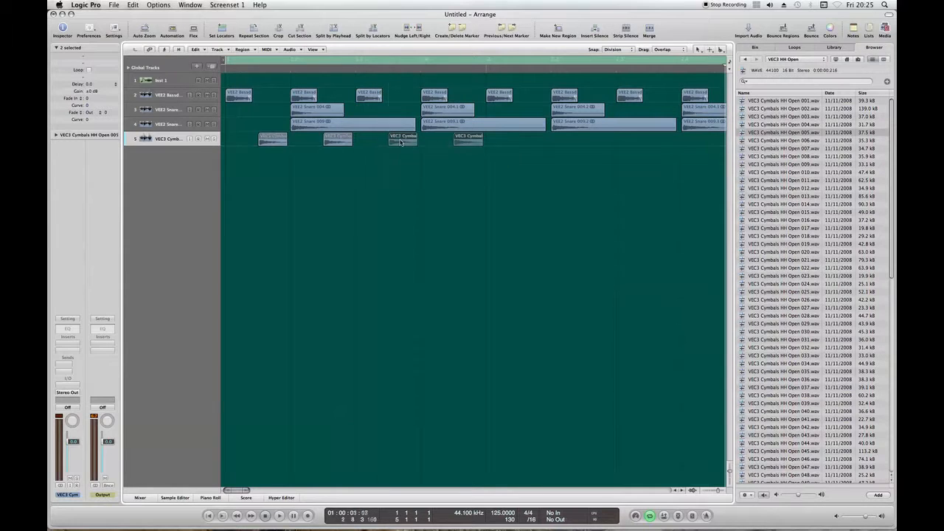
click(173, 141)
drag(277, 140, 537, 142)
Duplicate the two-bar hi-hat pattern to fill four bars and lower the hi-hat track's volume to about -15 dB.
key(ctrl+Left)
key(ctrl+Left)
key(ctrl+Right)
key(ctrl+Right)
key(ctrl+Left)
key(ctrl+Left)
key(ctrl+Left)
key(ctrl+Left)
key(ctrl+Right)
key(ctrl+Right)
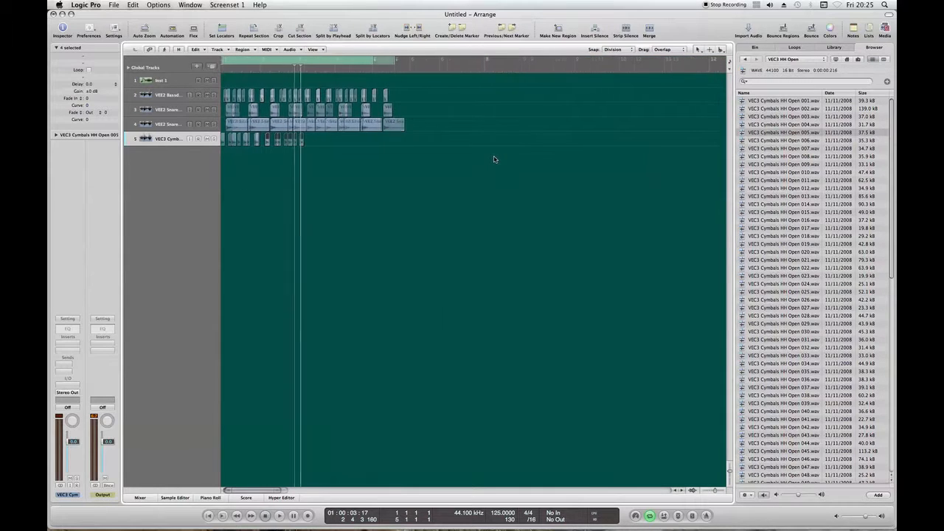
click(163, 138)
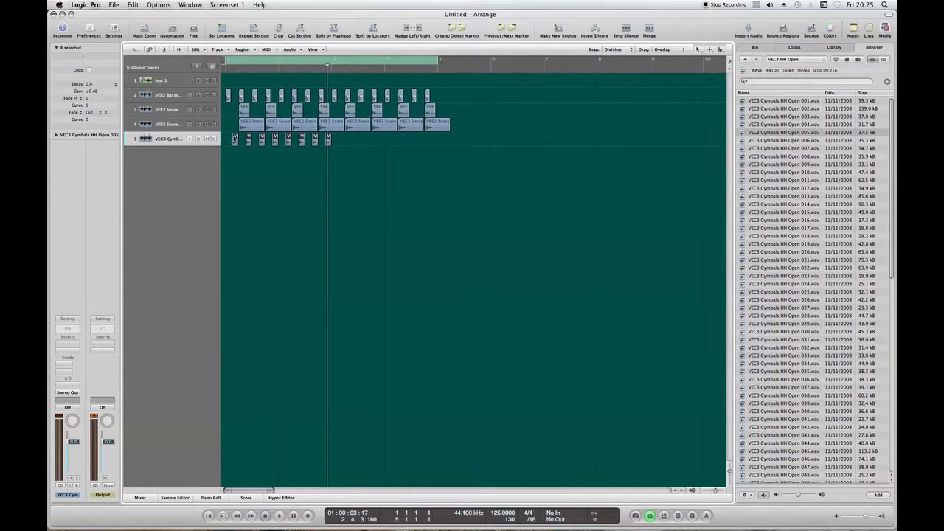
drag(339, 141, 343, 142)
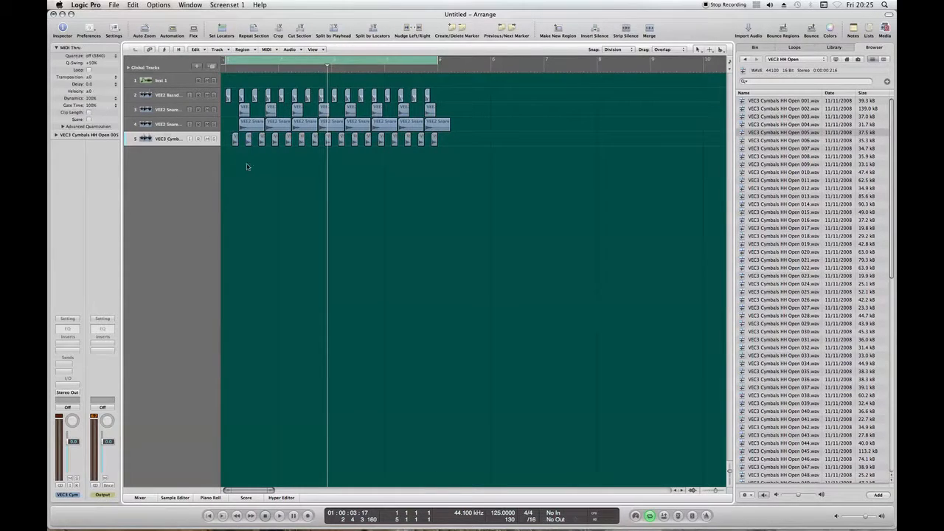
drag(76, 443, 76, 460)
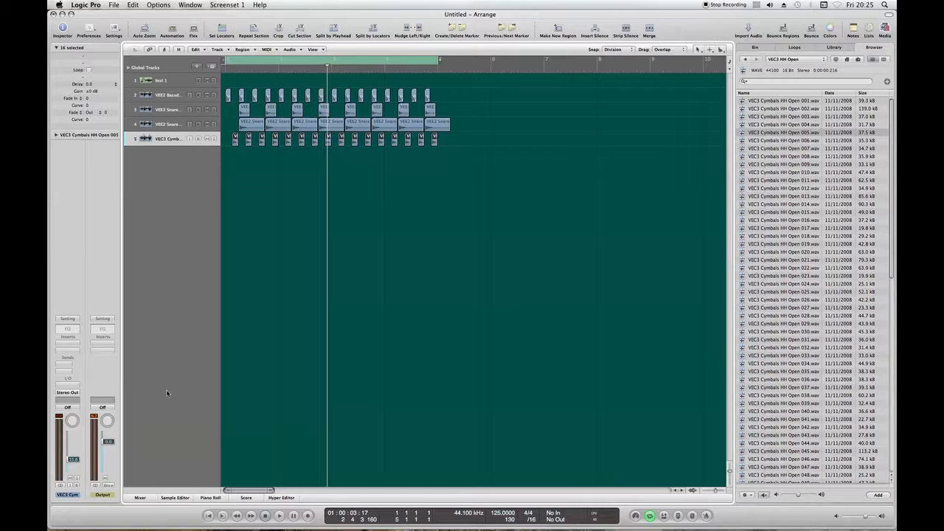
Play the four-bar beat from the start to check the open hi-hat's level, then clear the region selection.
key(Return)
key(space)
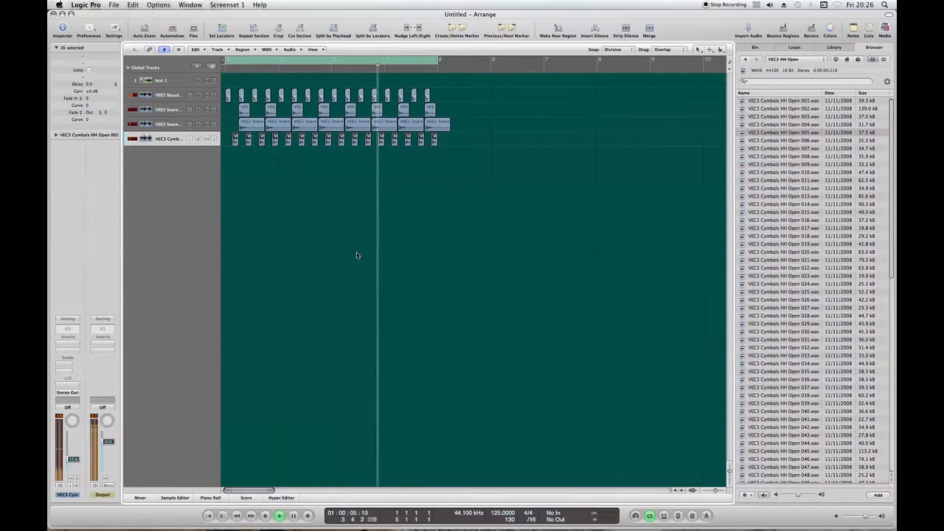
key(space)
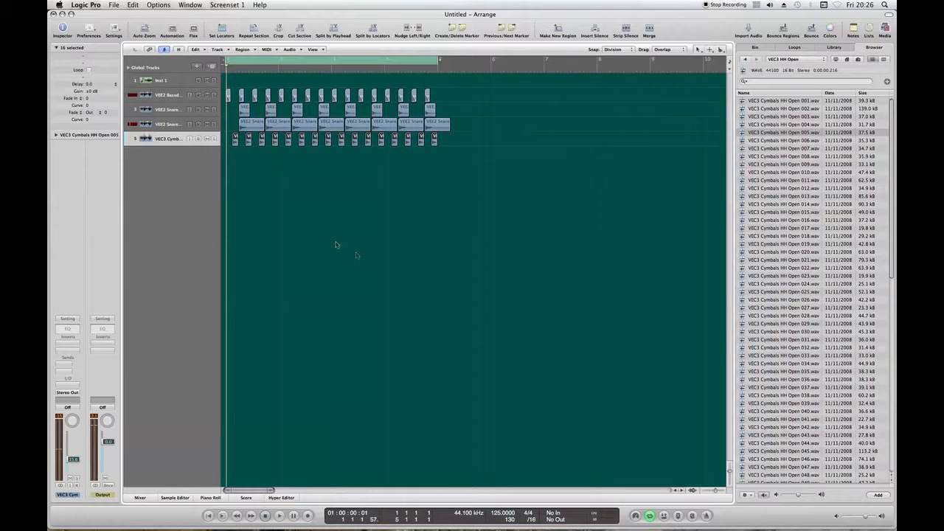
click(339, 234)
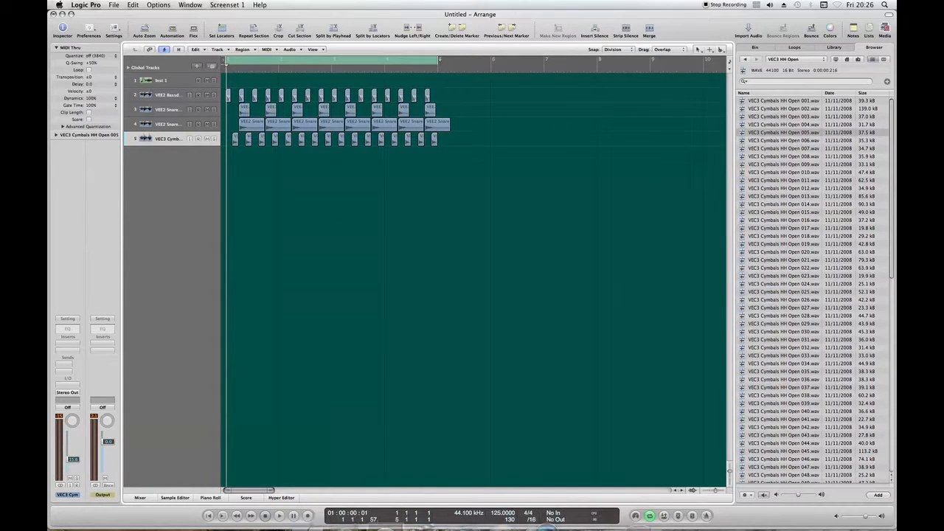
Look through the electro essentials and essential house folders in the vengeance library for another set of cymbal samples.
click(780, 60)
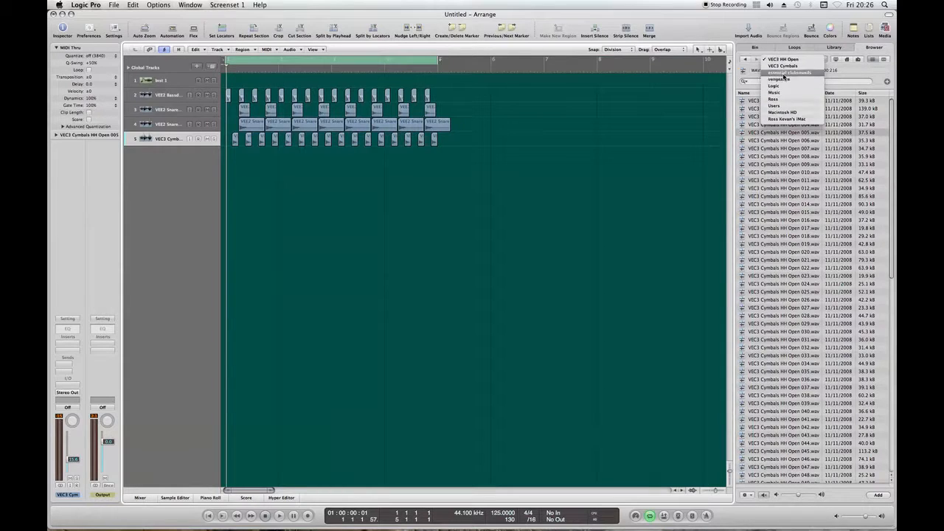
click(785, 78)
click(786, 63)
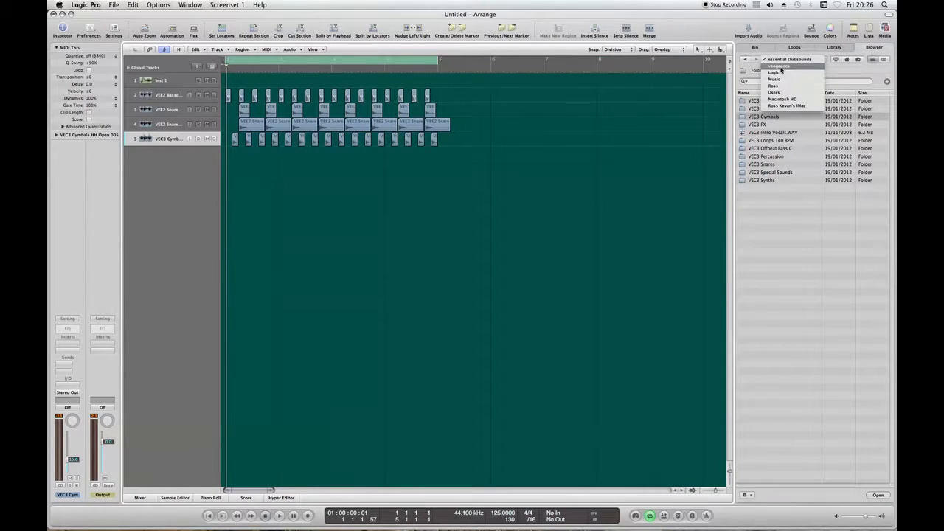
click(781, 72)
double_click(764, 118)
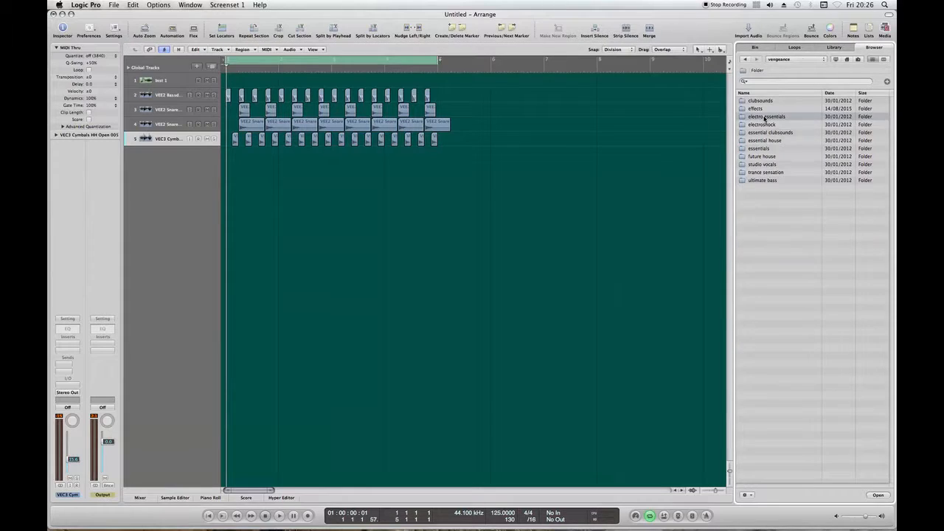
click(782, 59)
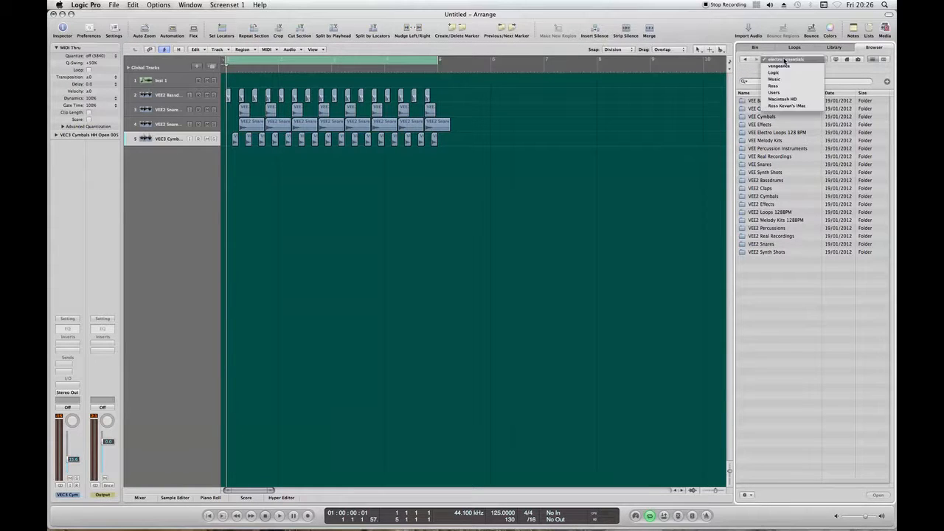
click(778, 73)
click(775, 61)
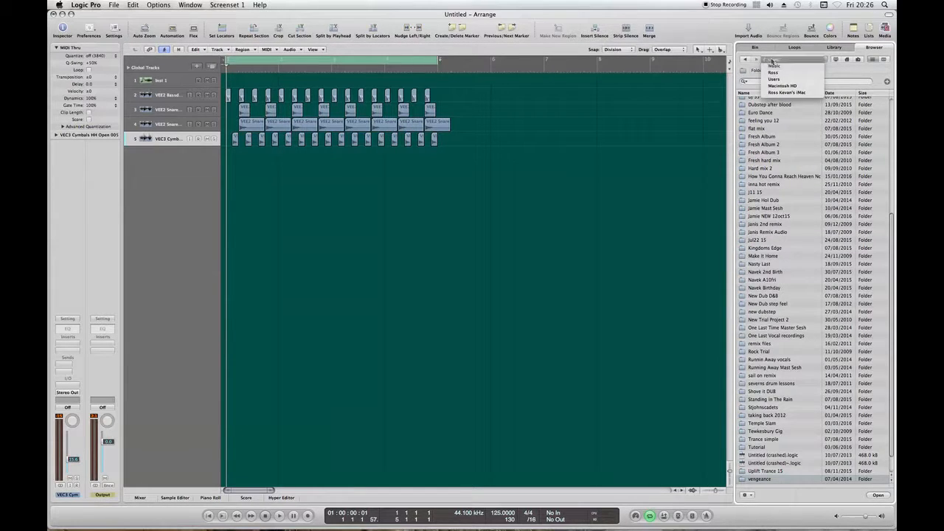
click(695, 154)
click(745, 61)
click(772, 60)
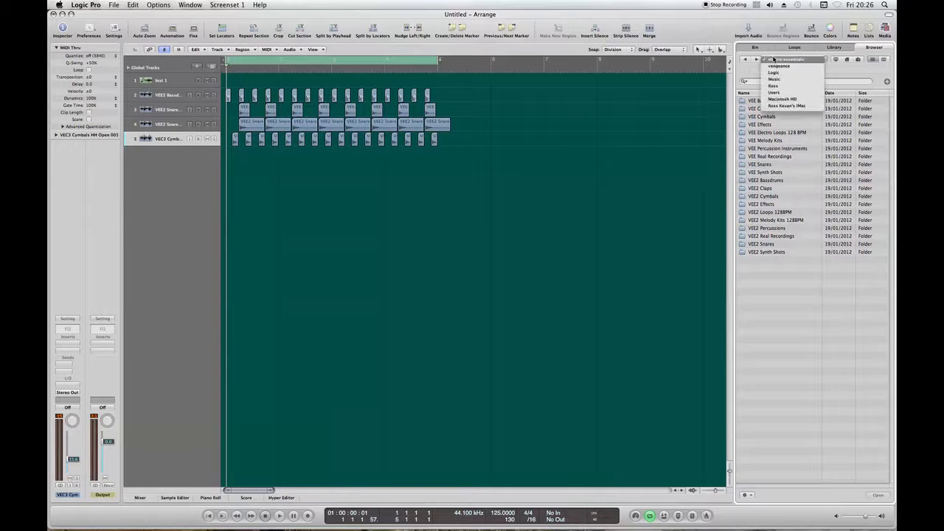
click(779, 66)
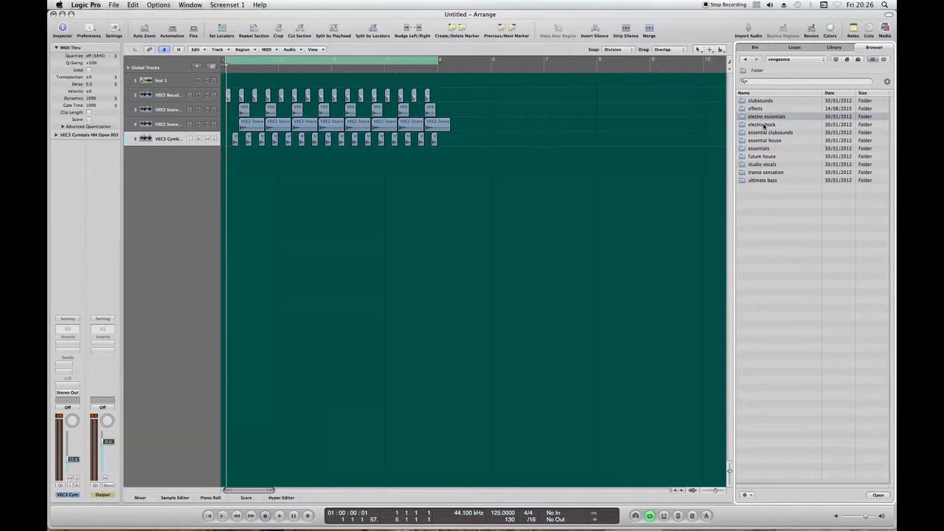
double_click(764, 140)
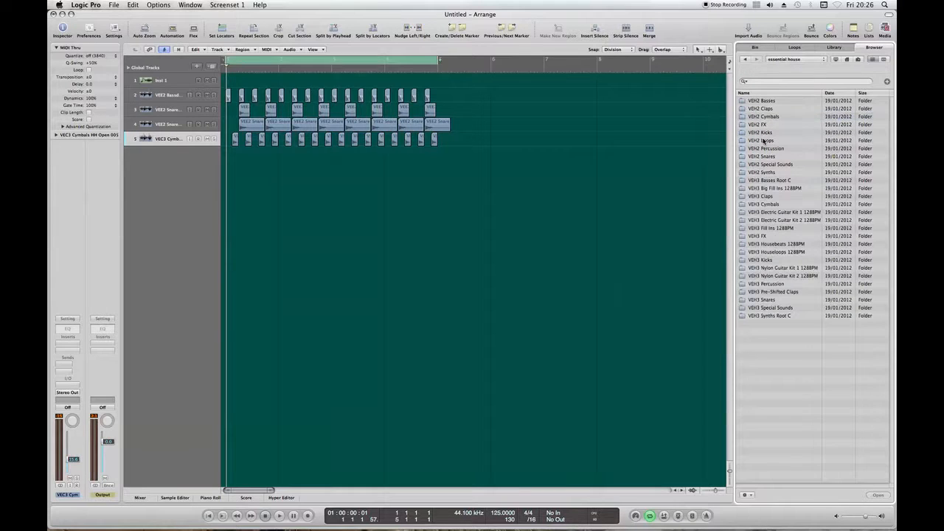
Browse to the VES1 Closed Hihats samples within VES1 Cymbals in vengeance's electroshock folder.
click(775, 59)
click(774, 68)
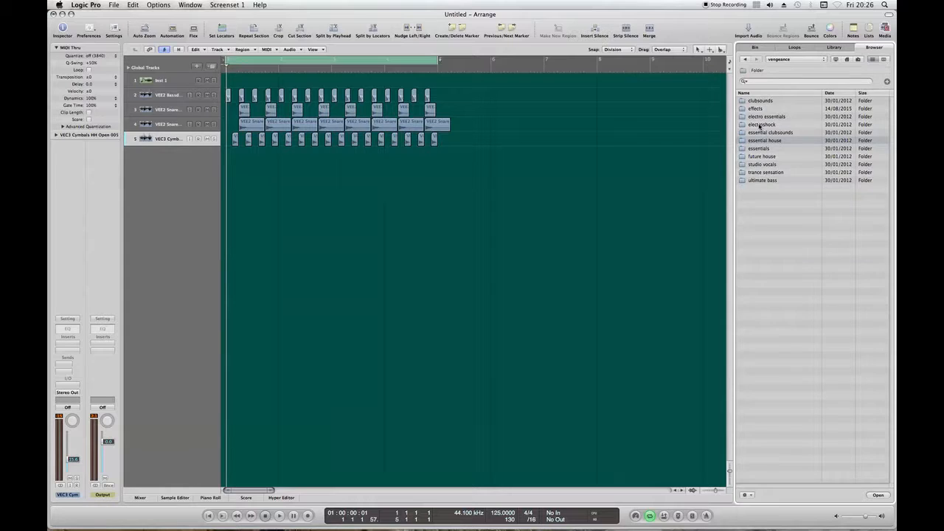
double_click(761, 124)
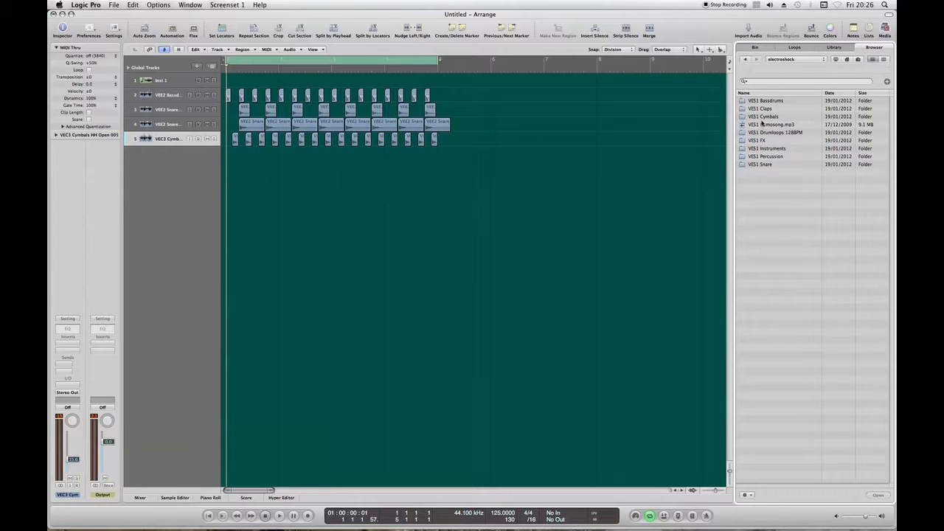
double_click(762, 118)
double_click(769, 101)
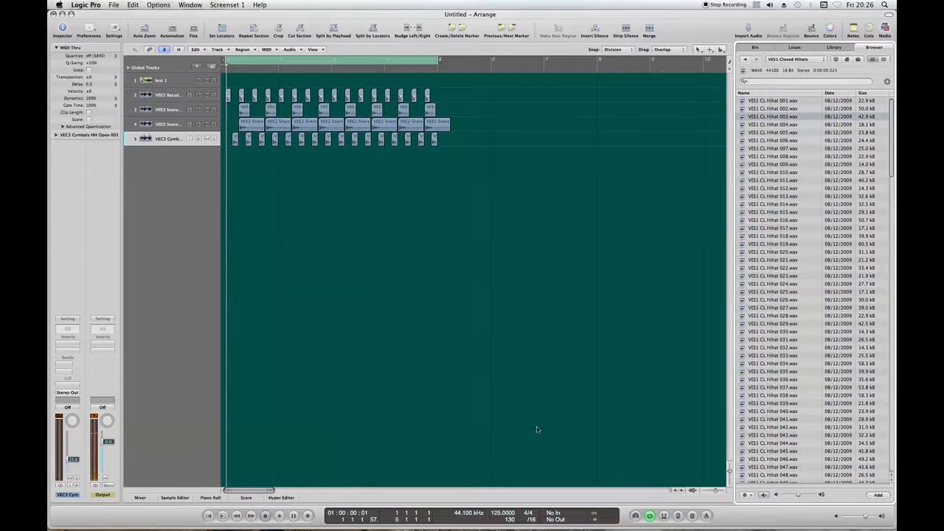
Audition the closed hi-hat samples and place VES1 CL Hihat 003 at bar 1 on a new track.
key(Down)
click(774, 116)
drag(774, 116, 235, 161)
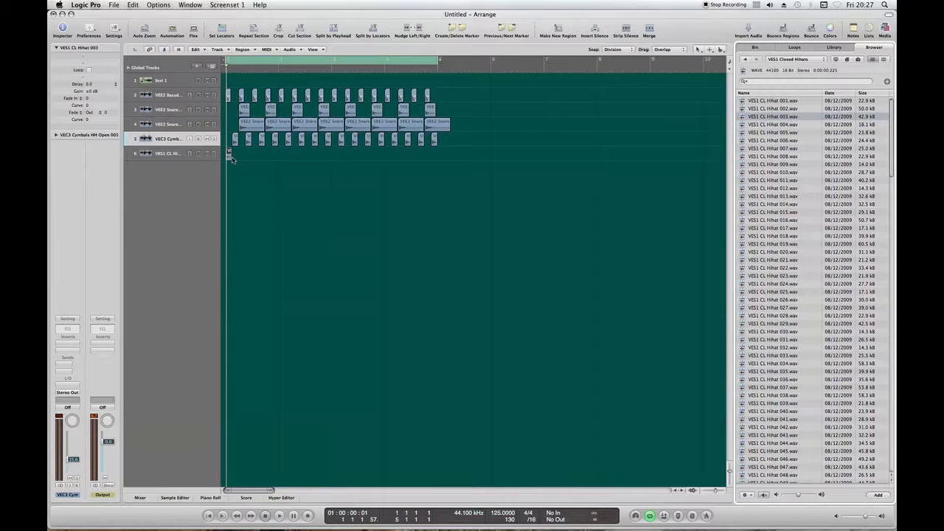
Copy the closed hi-hat onto every kick and offbeat position, duplicating the growing pattern until it fills four bars.
click(228, 153)
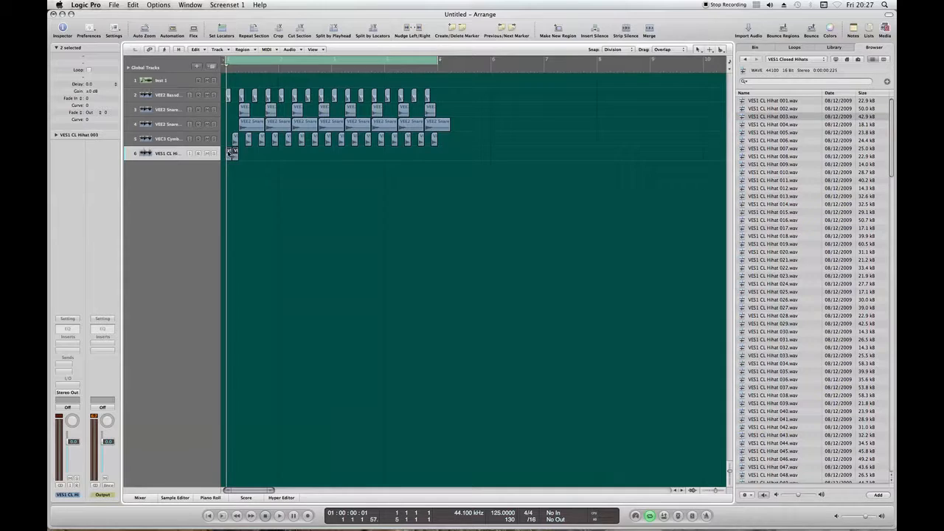
drag(229, 153, 241, 155)
click(158, 153)
drag(229, 153, 281, 157)
click(158, 153)
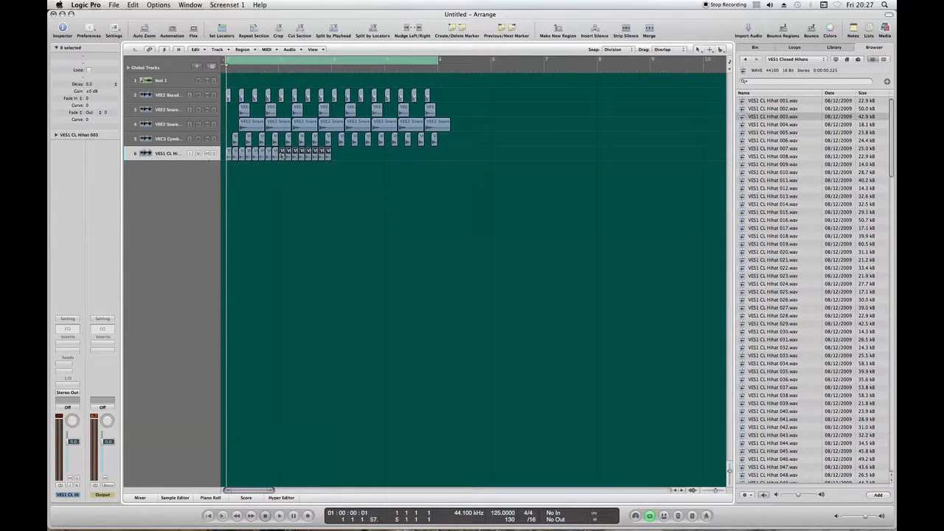
click(152, 155)
drag(229, 152, 332, 155)
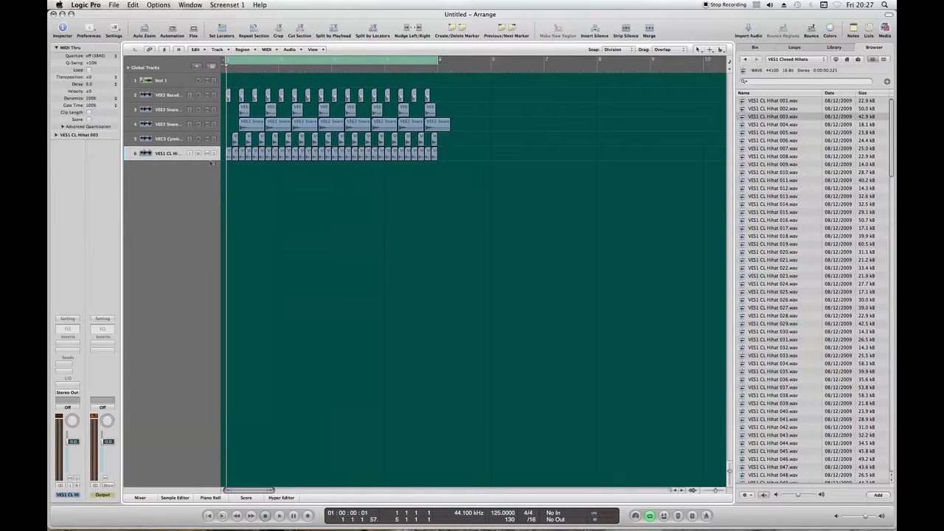
Lower the closed hi-hat track's volume to about -15 dB and compare it with the open hi-hat track.
click(169, 153)
drag(73, 445, 74, 458)
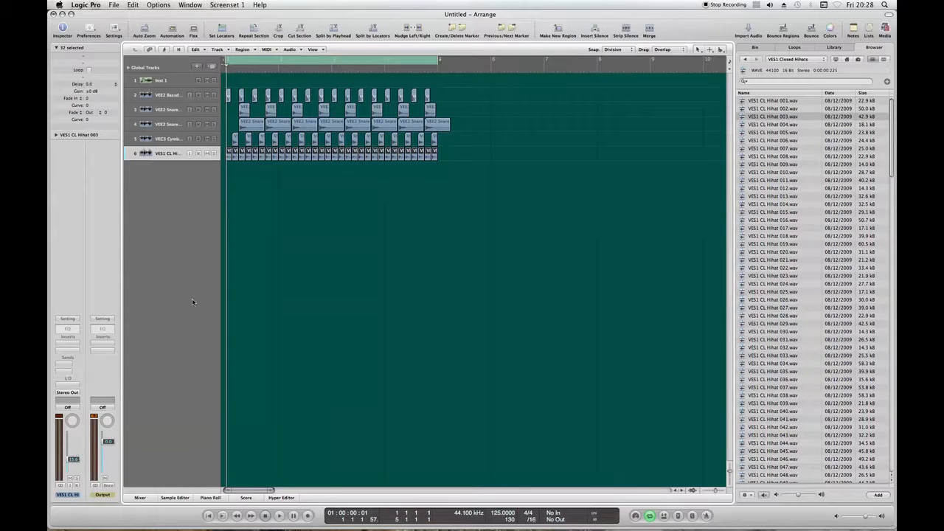
click(164, 138)
click(173, 156)
Play the beat from the start to hear the closed hi-hats together with the other drums.
click(297, 225)
key(space)
key(Return)
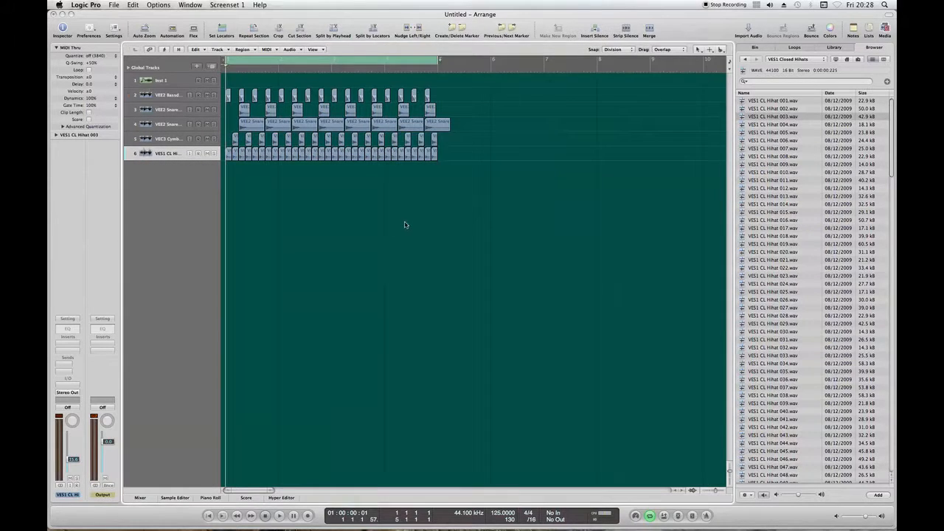
key(space)
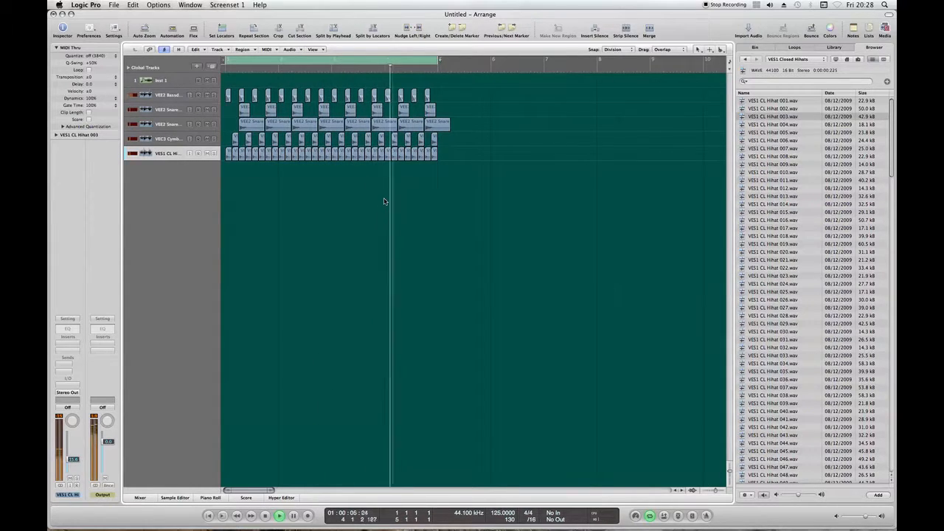
key(space)
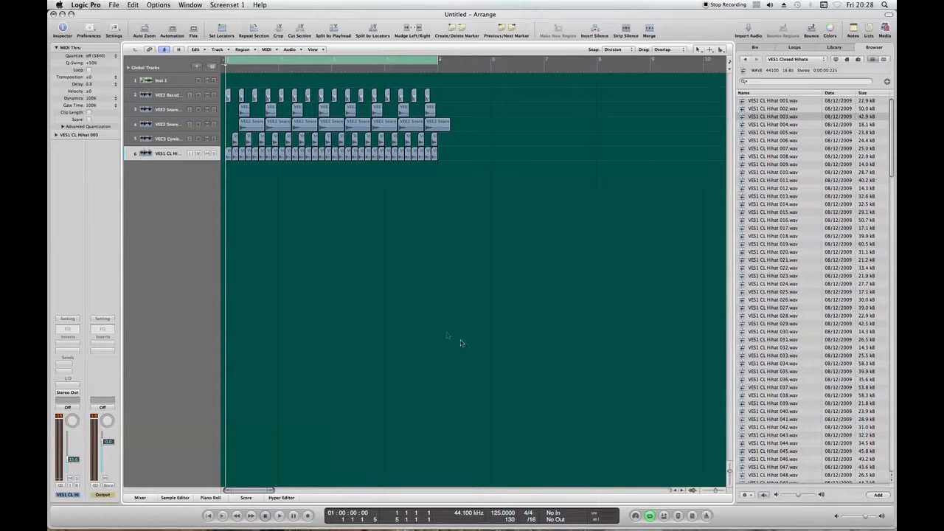
Find VES1 Percussion 053 in electroshock's VES1 Percussion folder and place it at bar 1 on a new track.
click(789, 61)
click(762, 105)
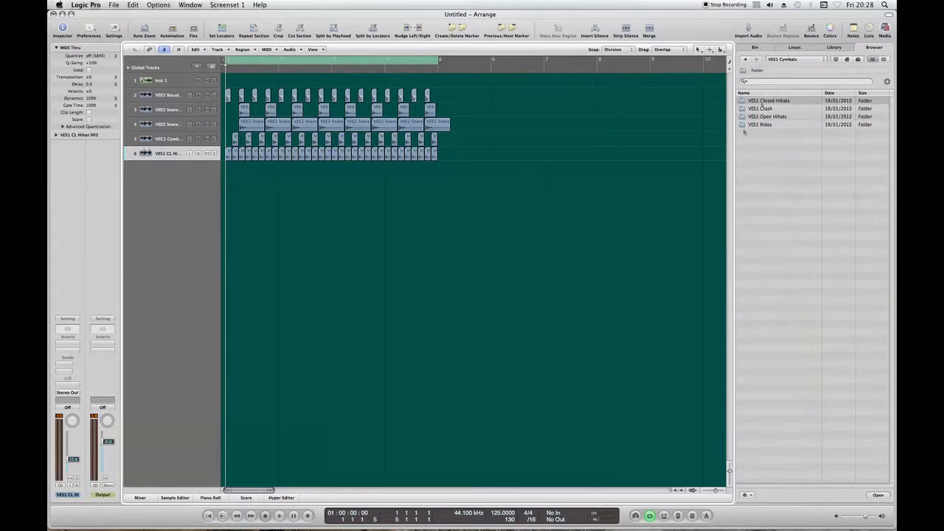
click(783, 61)
click(768, 129)
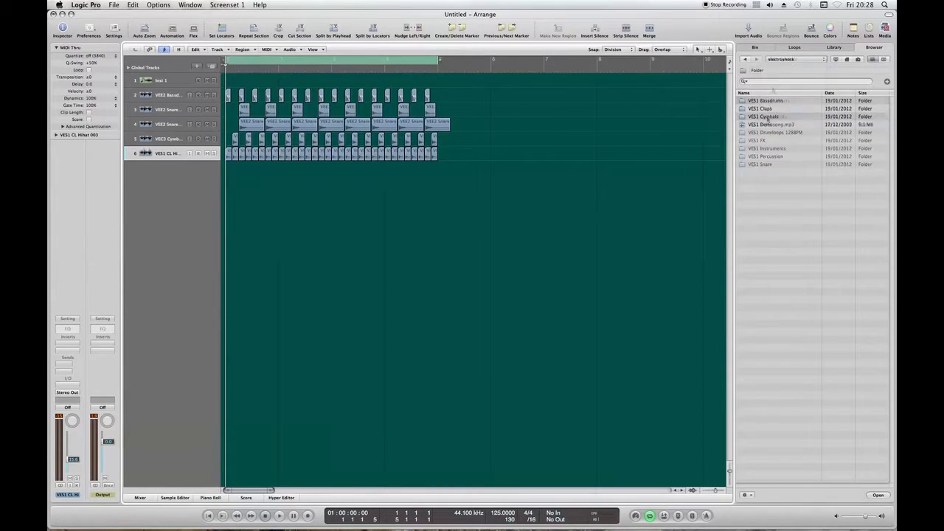
double_click(765, 158)
scroll(773, 371, down, 5)
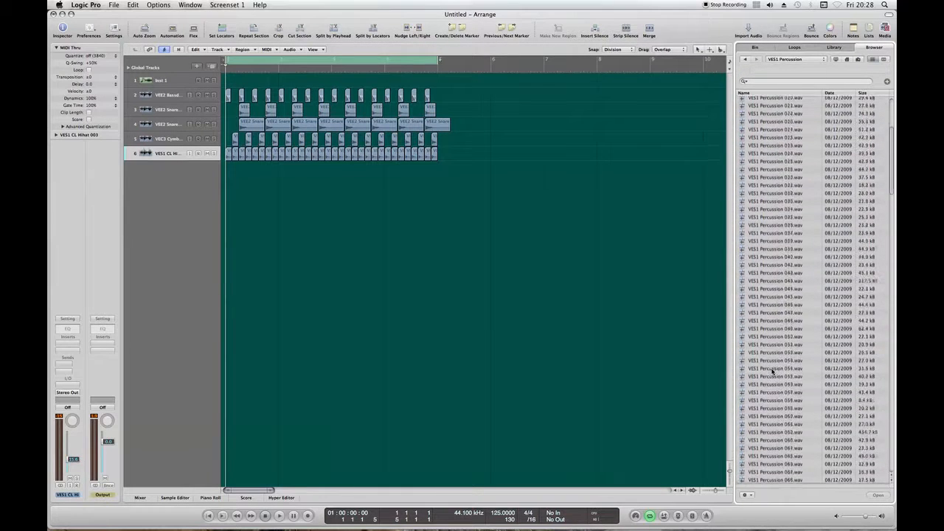
click(789, 315)
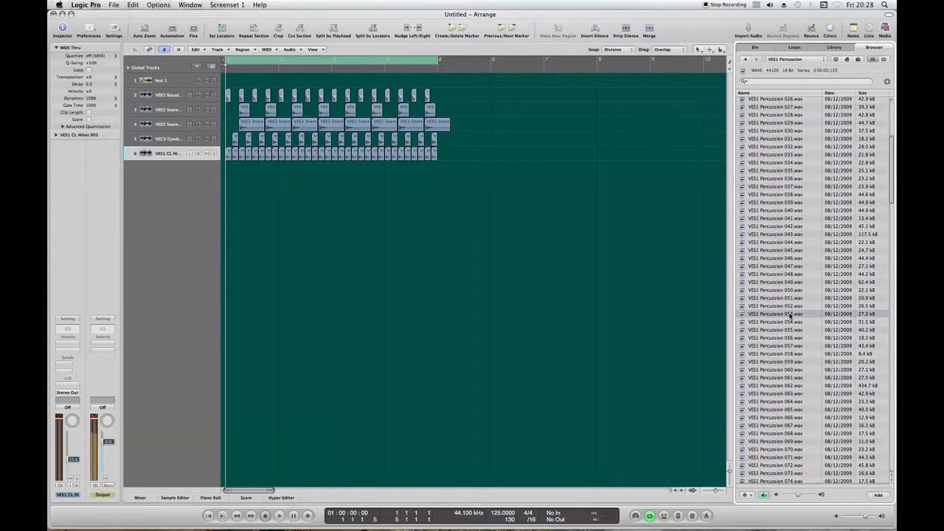
drag(785, 316, 247, 176)
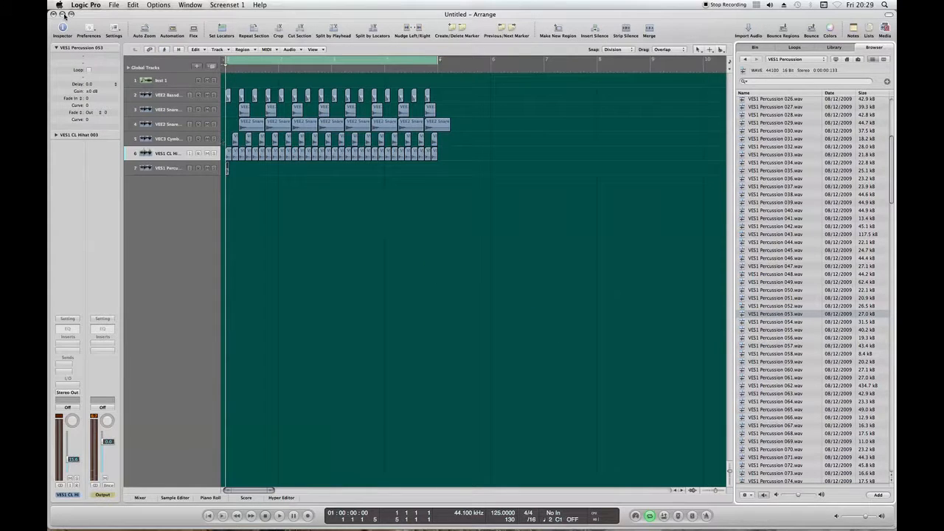
Move the percussion hit to the first offbeat, aligned with the open hi-hat, and copy it a sixteenth note after it.
key(ctrl+Right)
key(ctrl+Right)
key(ctrl+Right)
key(ctrl+Right)
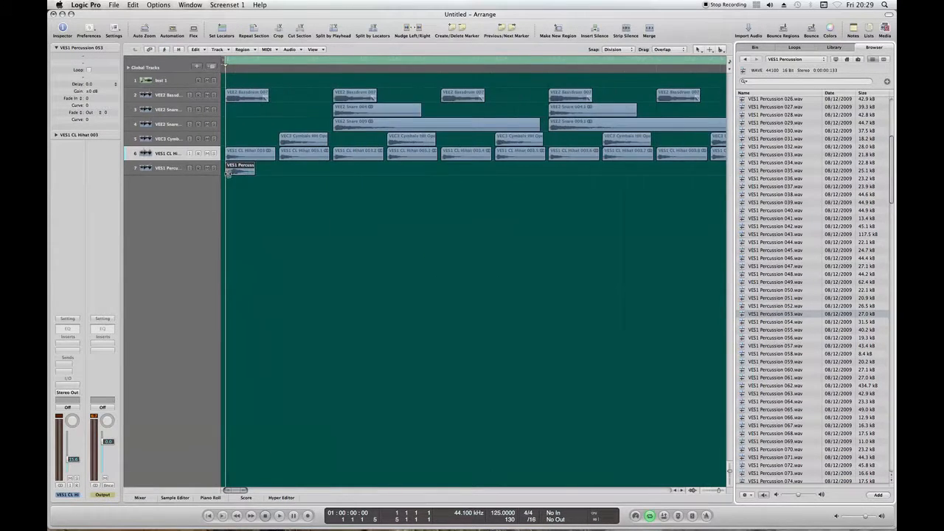
drag(236, 173, 293, 176)
key(ctrl+Right)
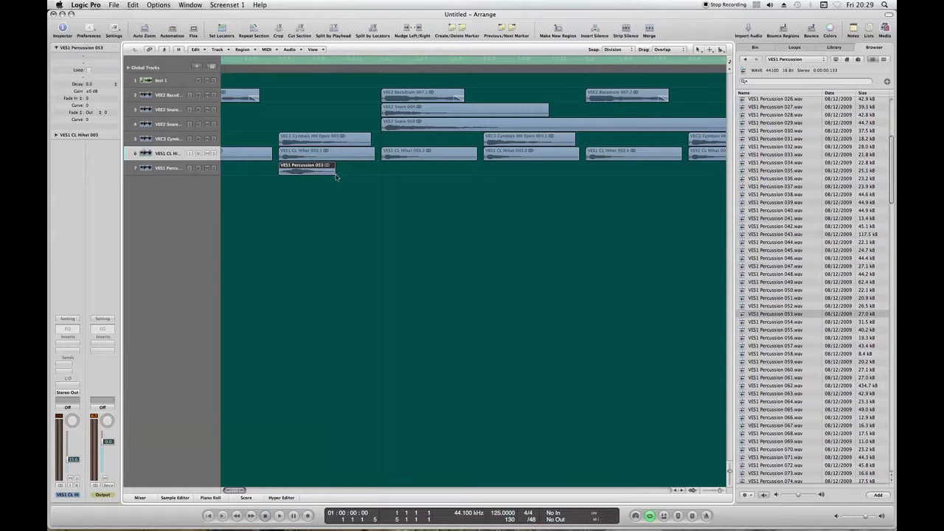
mouse_move(334, 172)
mouse_down()
mouse_move(315, 174)
mouse_move(344, 173)
mouse_up()
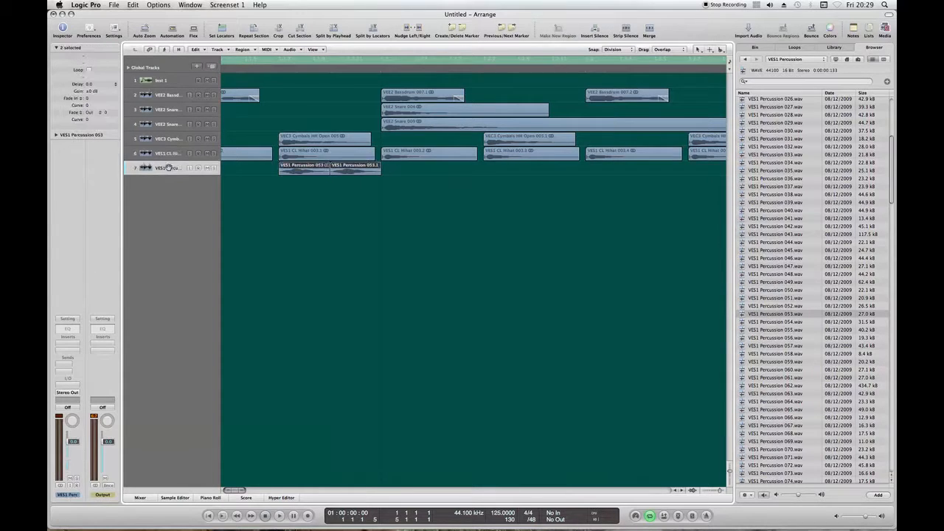
Set the fade-out of both percussion regions to 10.
double_click(107, 113)
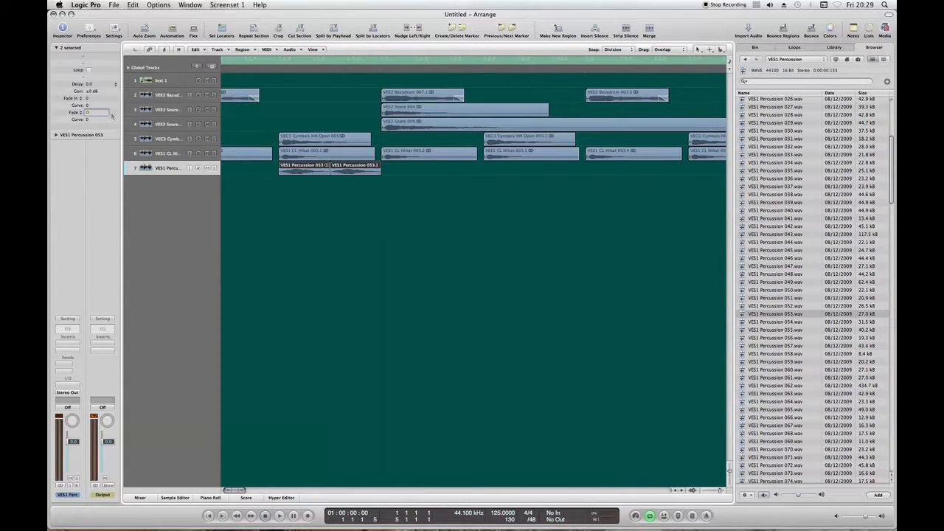
key(Return)
click(357, 301)
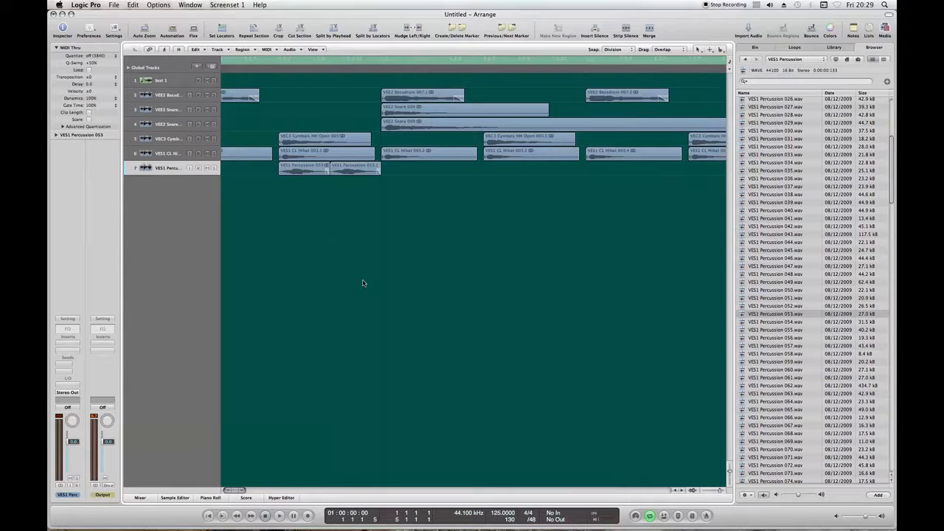
Copy the pair of percussion hits onto every offbeat through bar 2, doubling the pattern each time.
scroll(362, 281, down, 5)
drag(250, 174, 341, 172)
click(167, 170)
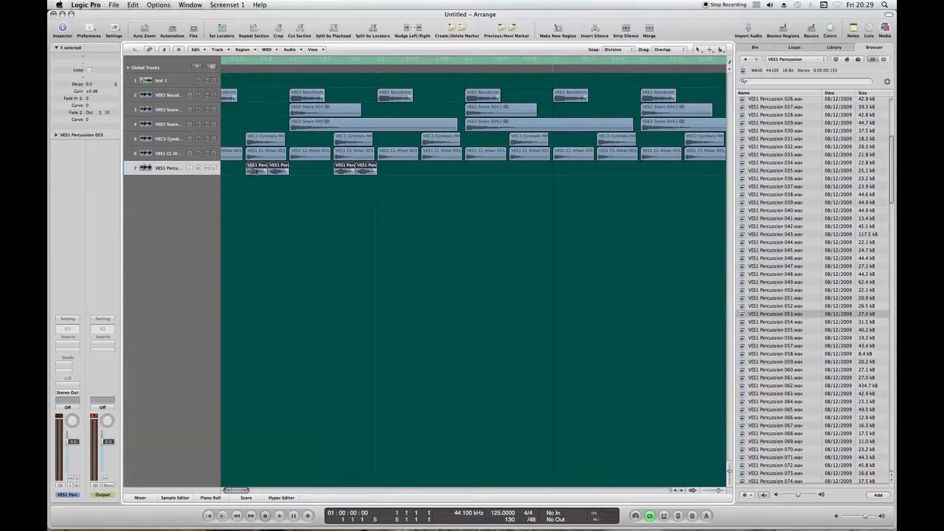
drag(257, 171, 433, 176)
click(171, 169)
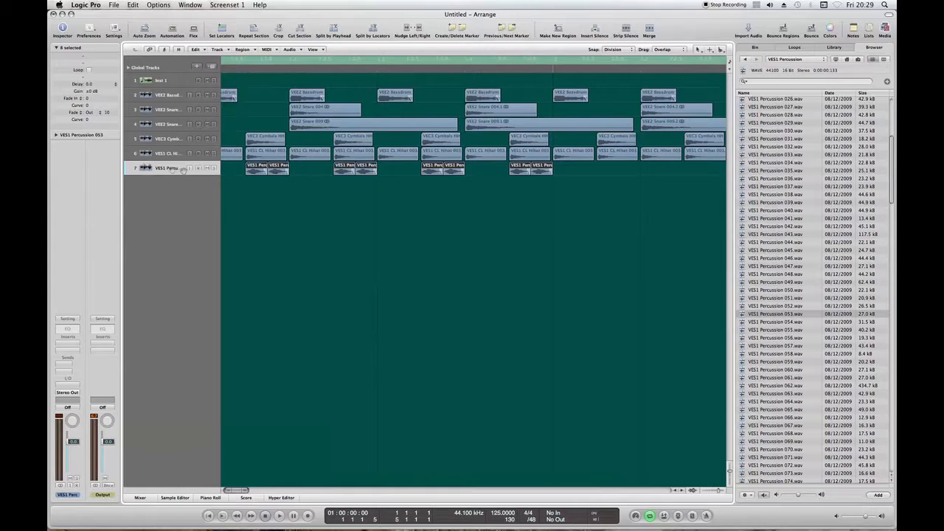
drag(254, 172, 604, 175)
key(ctrl+Left)
click(165, 167)
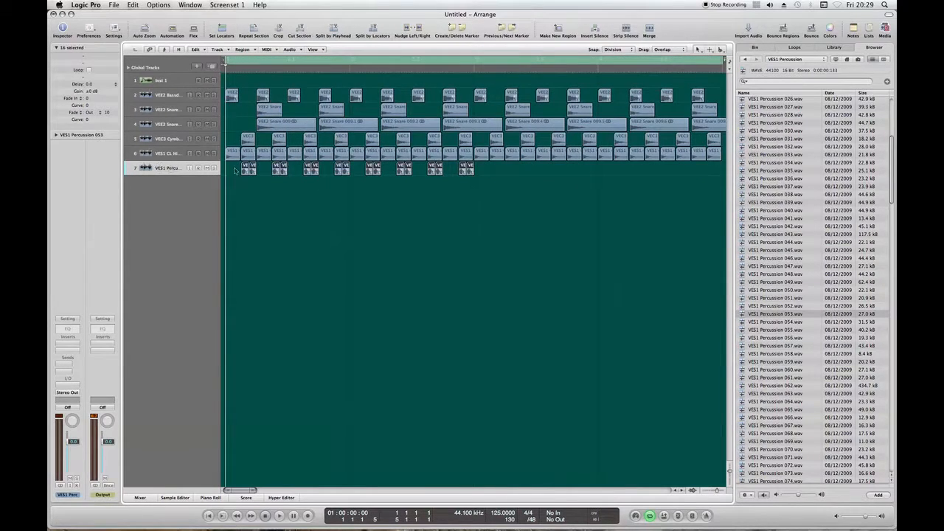
Copy the two-bar pattern of Percussion 053 hits into bars 3 and 4 so it fills the four-bar loop.
drag(243, 170, 490, 174)
click(343, 193)
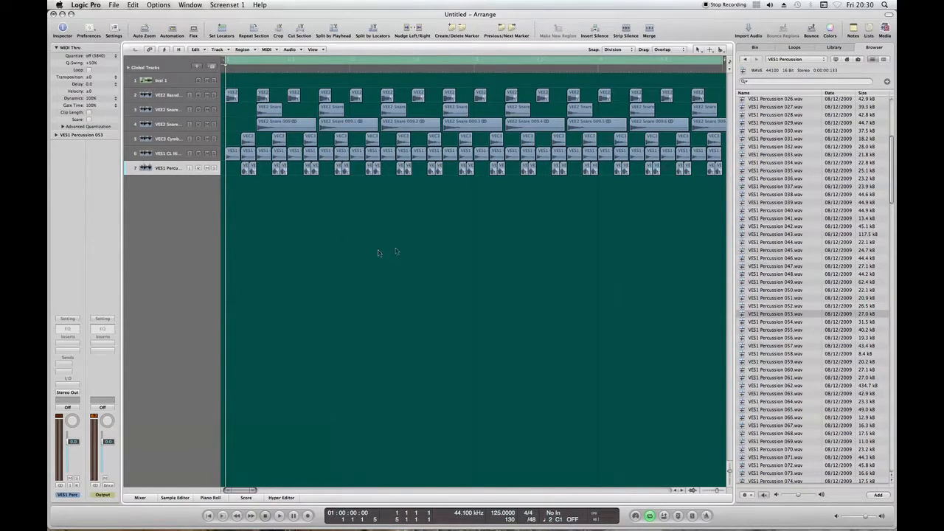
key(ctrl+Left)
key(ctrl+Left)
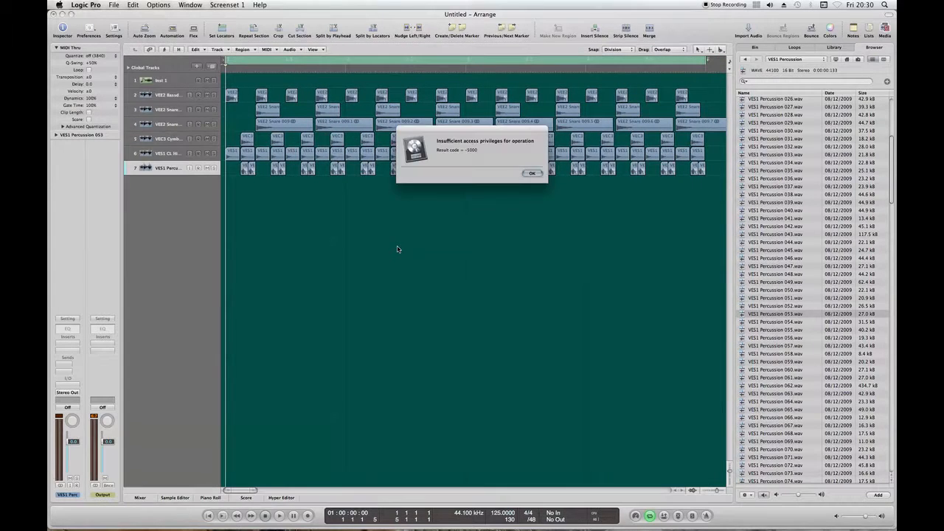
key(Return)
Lower the Percussion 053 track's volume to -24.0 dB and play the beat from the start to check the balance.
key(space)
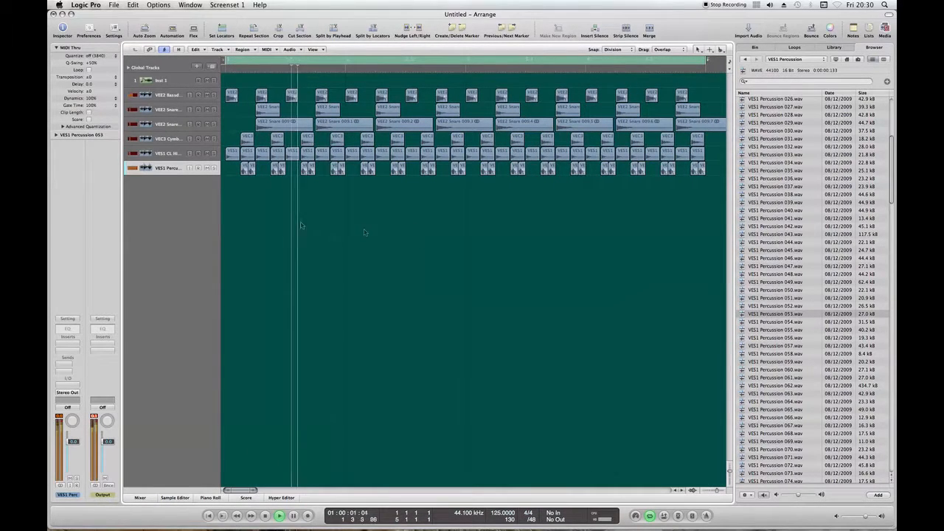
key(space)
click(169, 167)
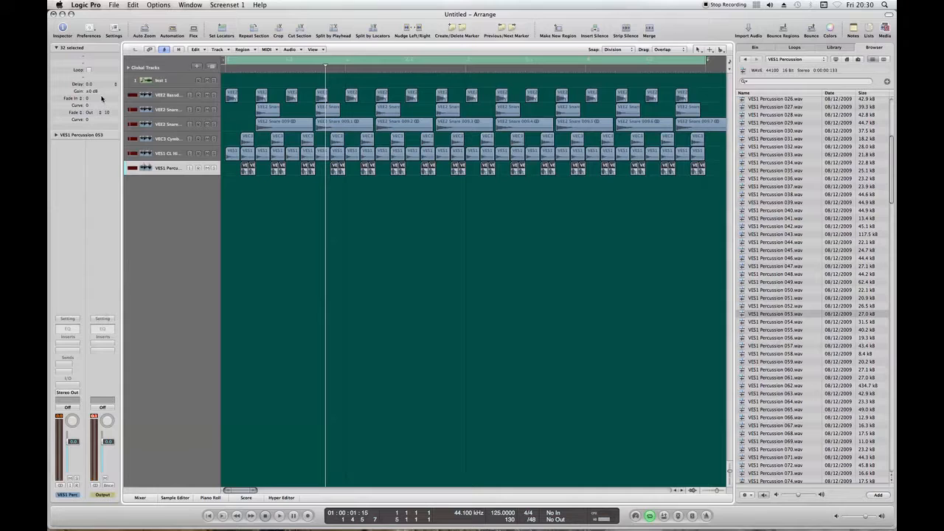
click(285, 215)
click(165, 167)
drag(75, 443, 74, 461)
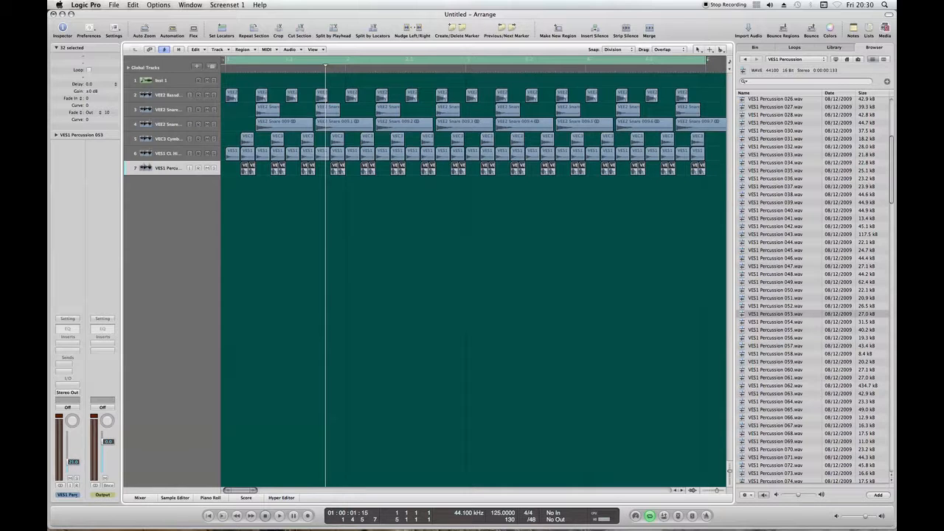
click(229, 356)
key(space)
key(Return)
key(Return)
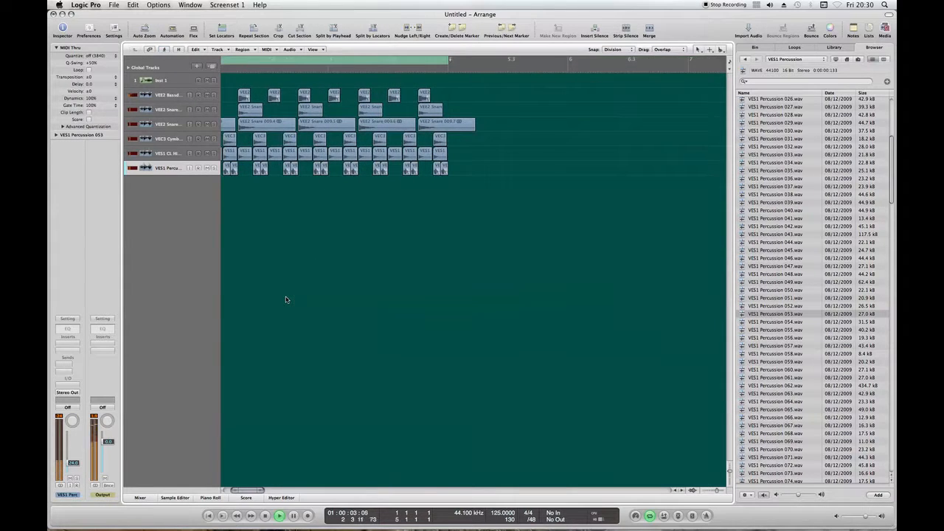
key(space)
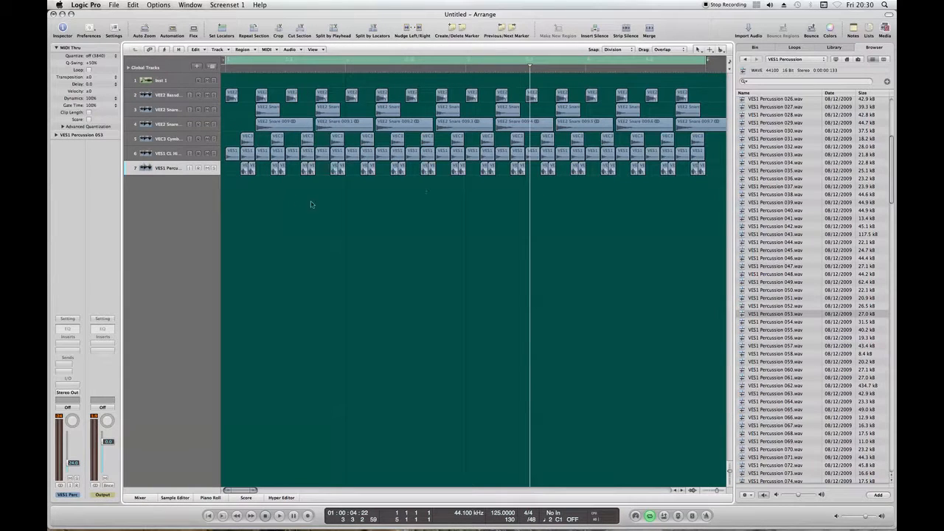
Audition VES1 Percussion 024, place it on a new track, and move it to the offbeat of beat 4 in bar 2.
scroll(776, 315, up, 4)
scroll(791, 236, up, 2)
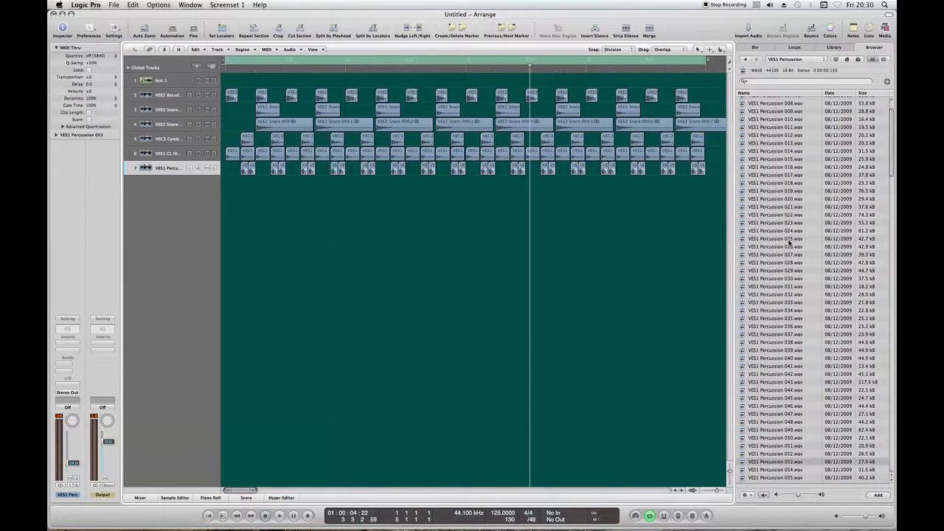
click(790, 231)
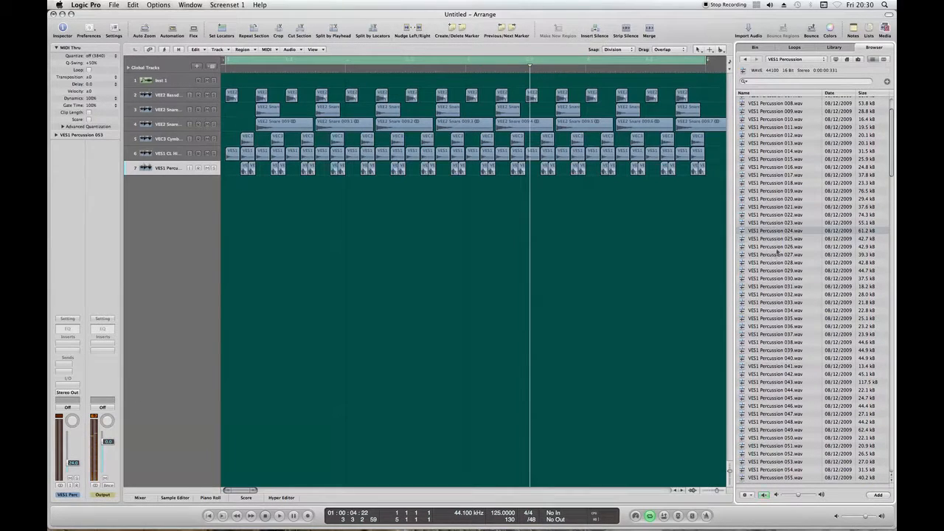
drag(790, 233, 395, 192)
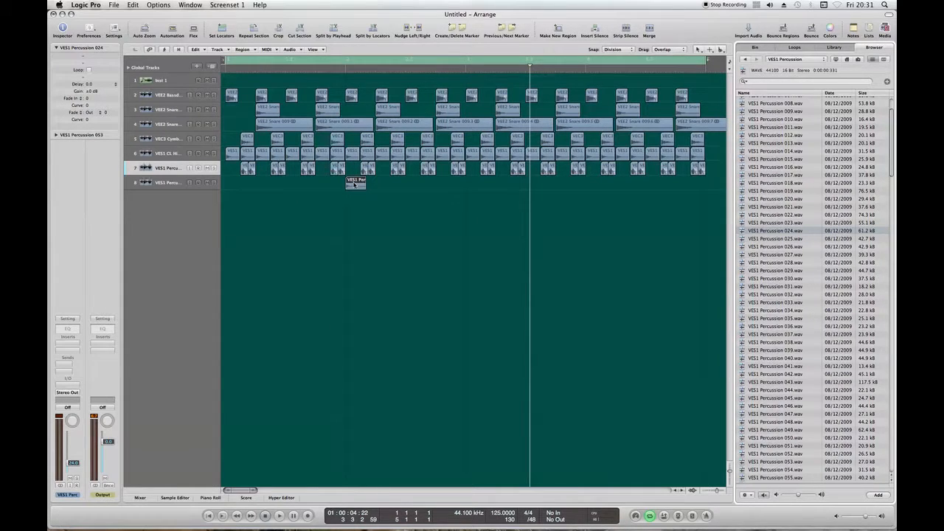
drag(353, 185, 458, 184)
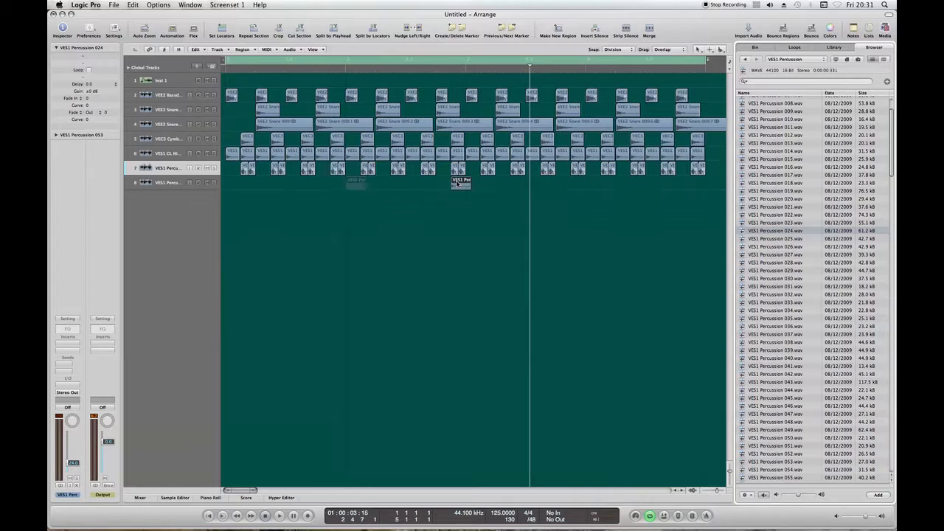
Arrange two Percussion 024 hits in bar 2, one a sixteenth before beat 4 and one on beat 4's offbeat.
key(ctrl+alt+Right)
key(ctrl+alt+Right)
key(ctrl+alt+Right)
key(ctrl+alt+Right)
key(ctrl+alt+Right)
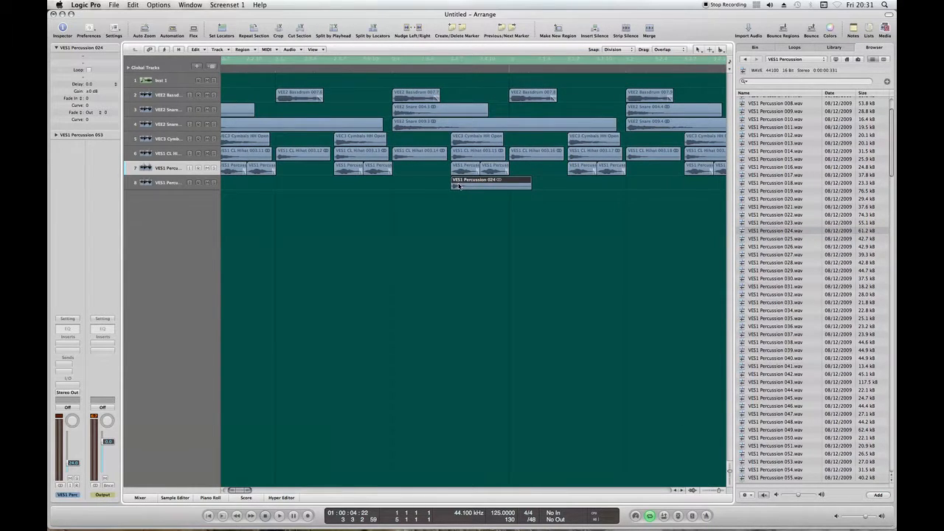
scroll(458, 186, left, 1)
key(ctrl+alt+Left)
key(ctrl+alt+Left)
key(ctrl+alt+Left)
key(ctrl+alt+Left)
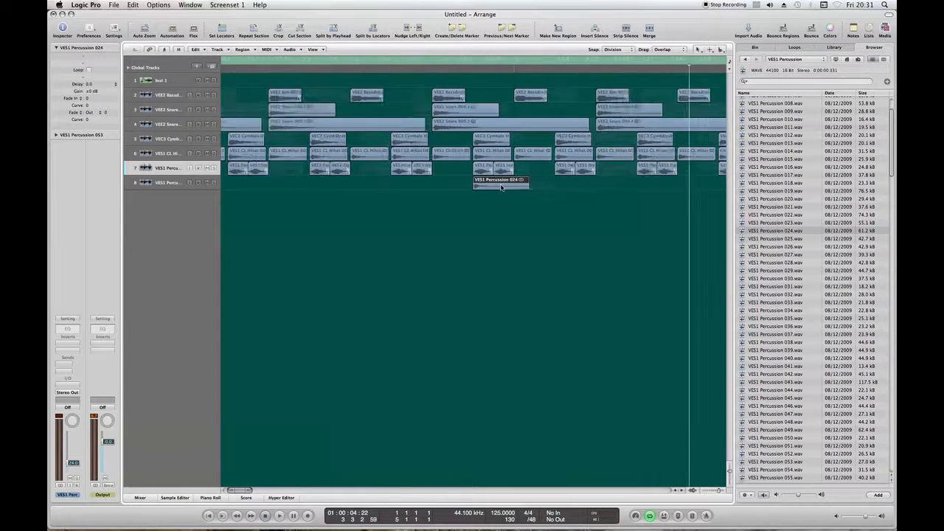
key(ctrl+alt+Right)
key(ctrl+alt+Right)
key(ctrl+alt+Right)
key(ctrl+alt+Right)
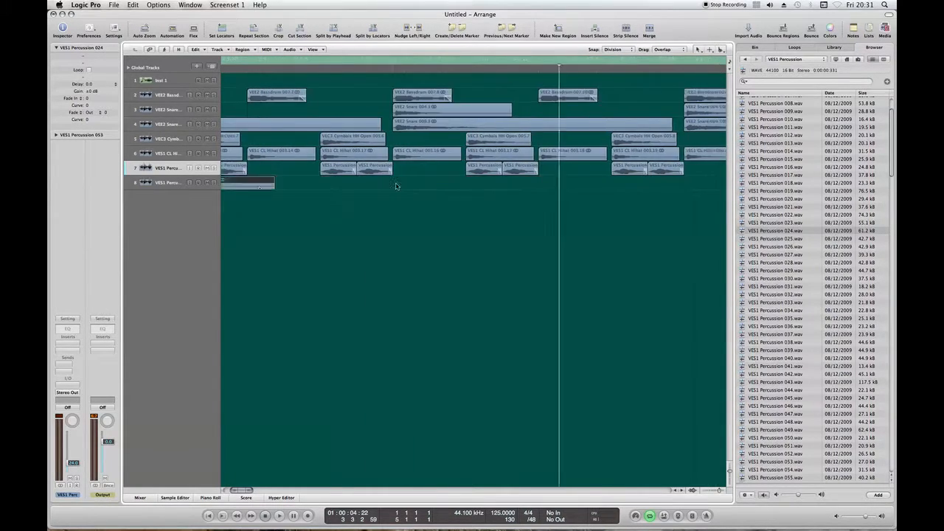
drag(499, 187, 478, 187)
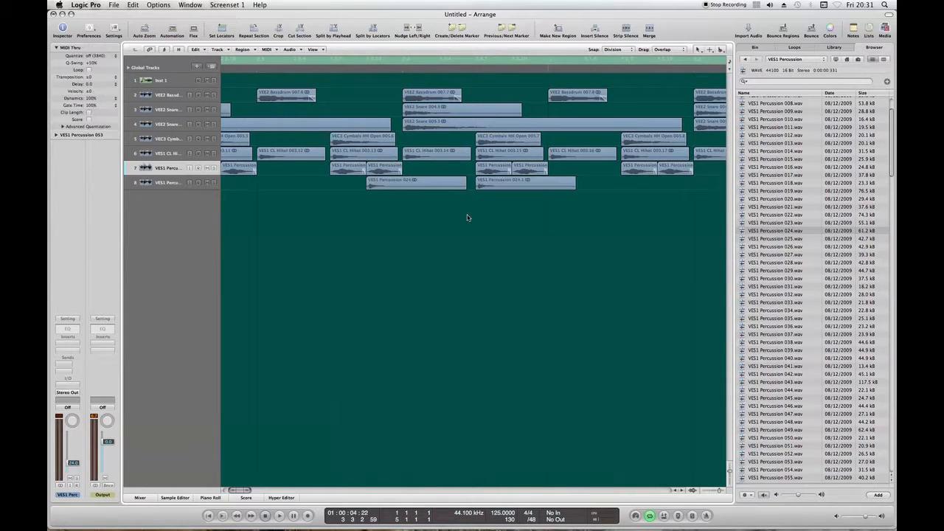
Lower the Percussion 024 track's volume to -10.6 dB and play the loop from the start to check it.
click(174, 181)
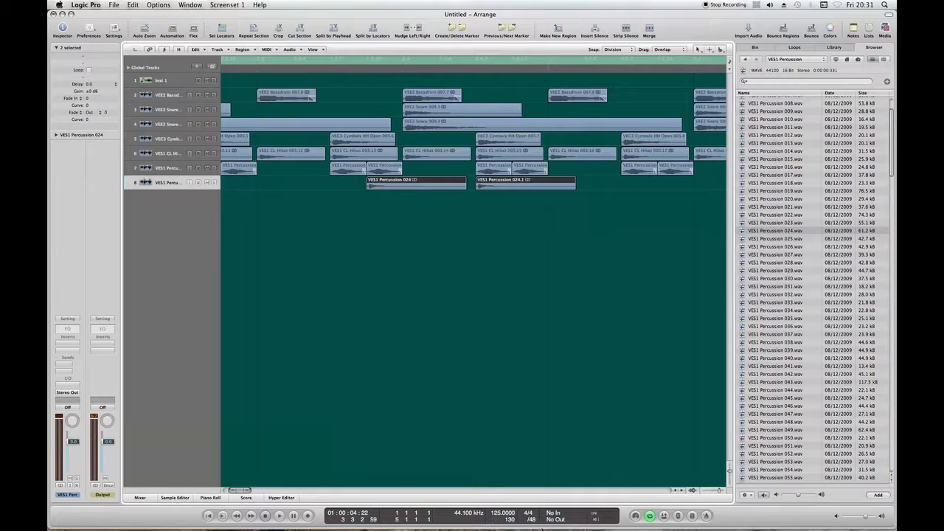
drag(73, 441, 73, 457)
click(369, 260)
key(ctrl+Left)
key(ctrl+Left)
key(ctrl+Left)
key(ctrl+Left)
key(ctrl+Left)
key(space)
key(Return)
key(Return)
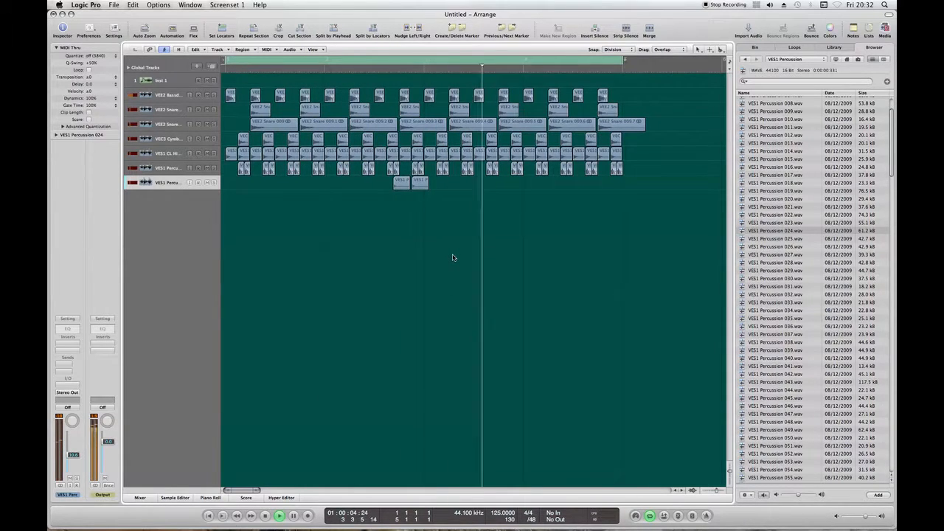
key(space)
Copy the pair of Percussion 024 hits into bar 4, with the first hit a sixteenth after beat 3.
mouse_move(617, 527)
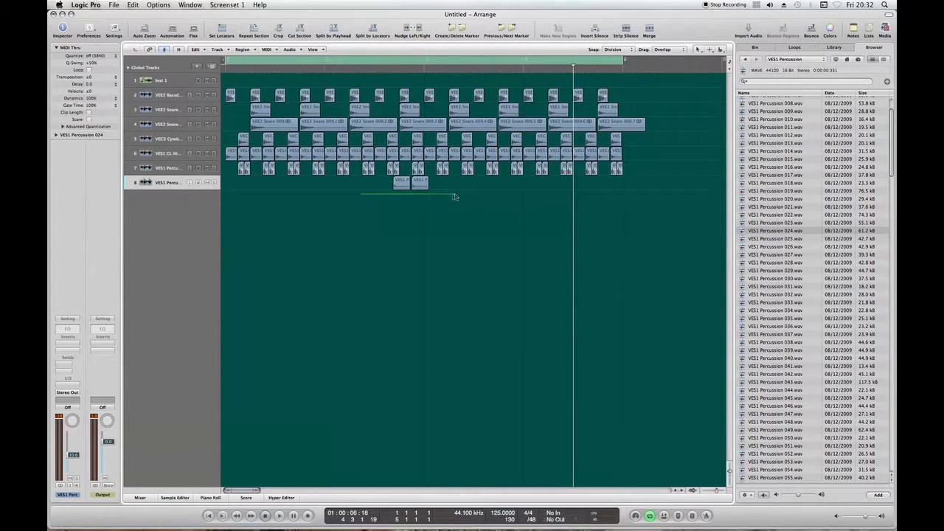
drag(360, 208, 586, 181)
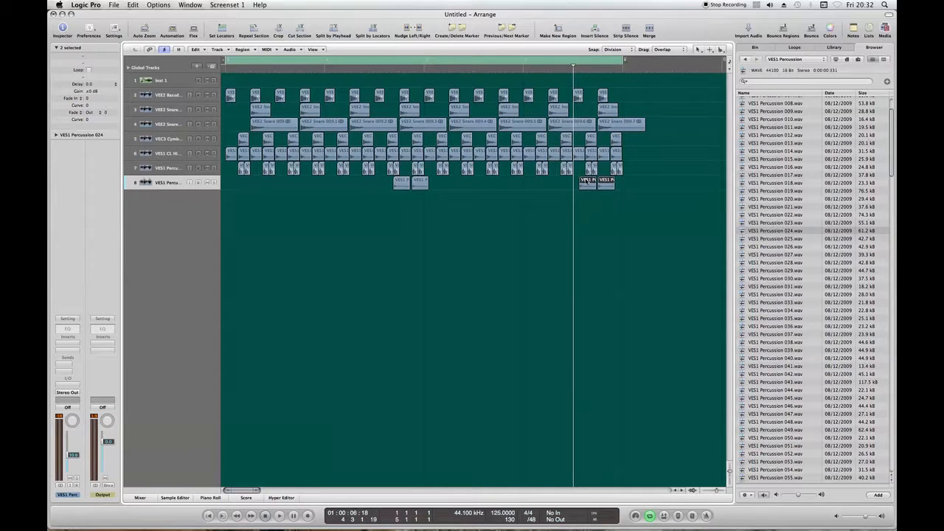
key(ctrl+Right)
key(ctrl+Right)
key(ctrl+Right)
key(ctrl+Right)
key(ctrl+Right)
key(ctrl+Right)
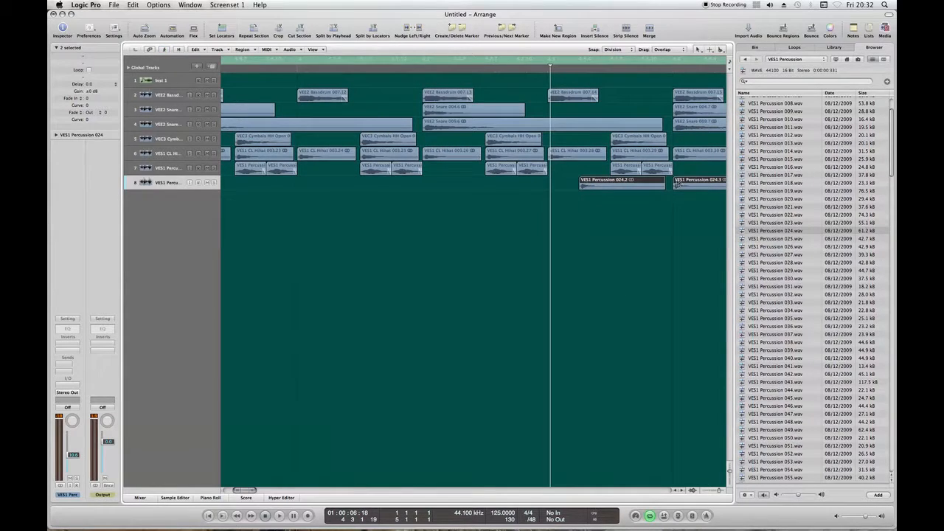
key(ctrl+Left)
key(ctrl+Left)
key(ctrl+Left)
key(ctrl+Left)
key(ctrl+Left)
key(ctrl+Left)
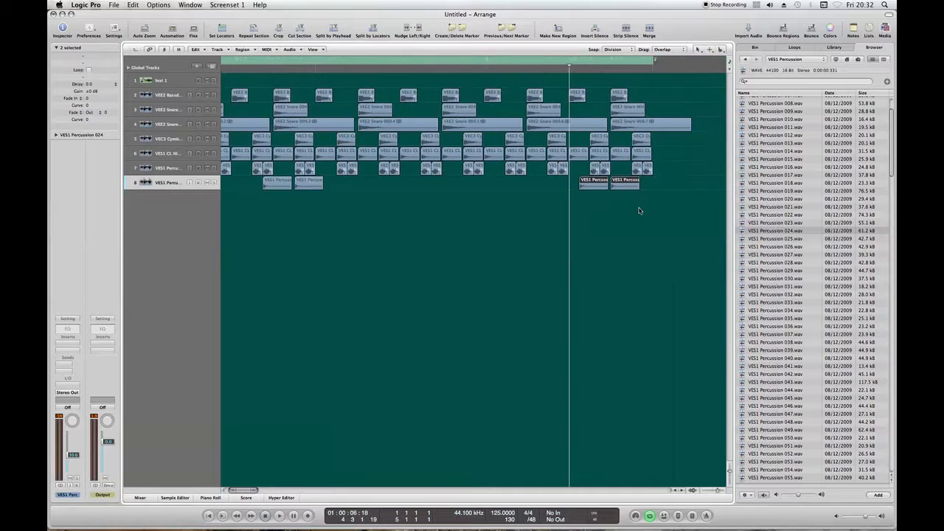
click(606, 200)
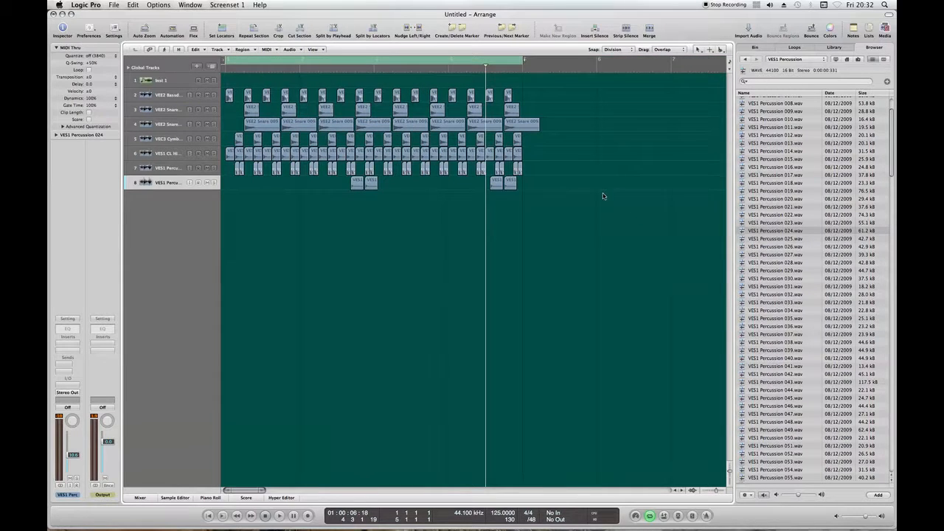
Hide the media area and move the Inst 1 track below all the audio tracks.
key(Return)
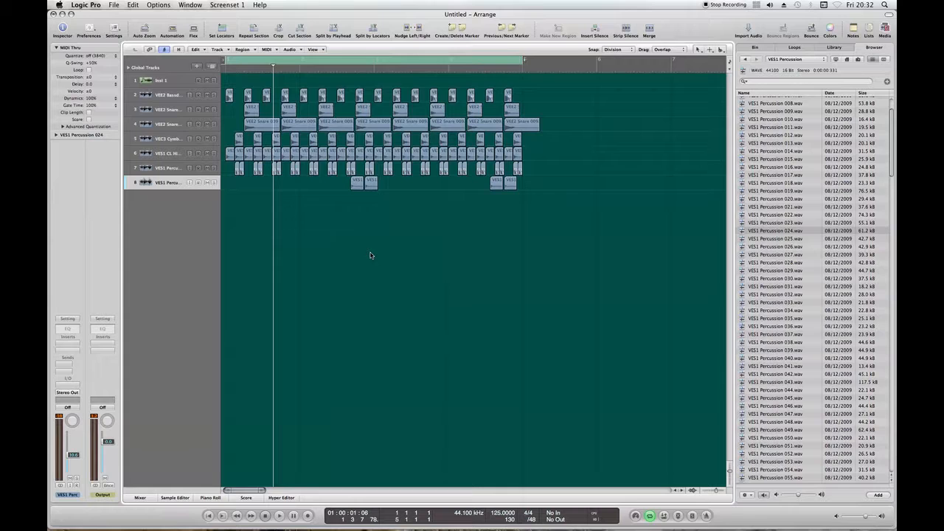
click(884, 28)
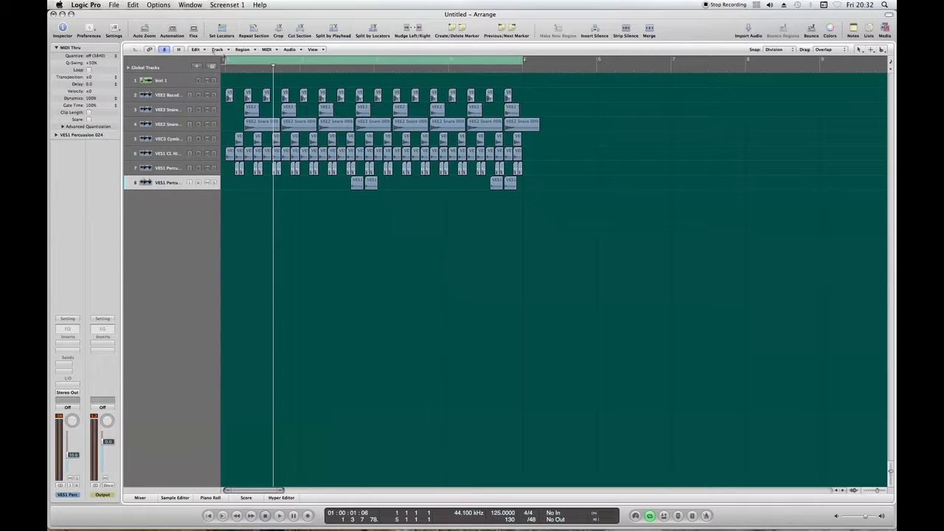
drag(155, 82, 164, 206)
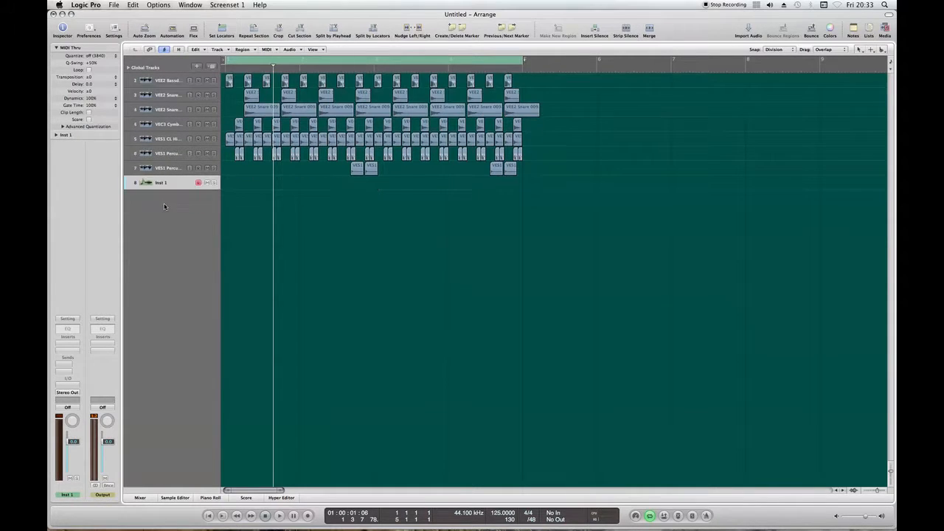
Load the mono ES M synth on the Inst 1 track with the Dub Bass preset, then close its window.
click(67, 385)
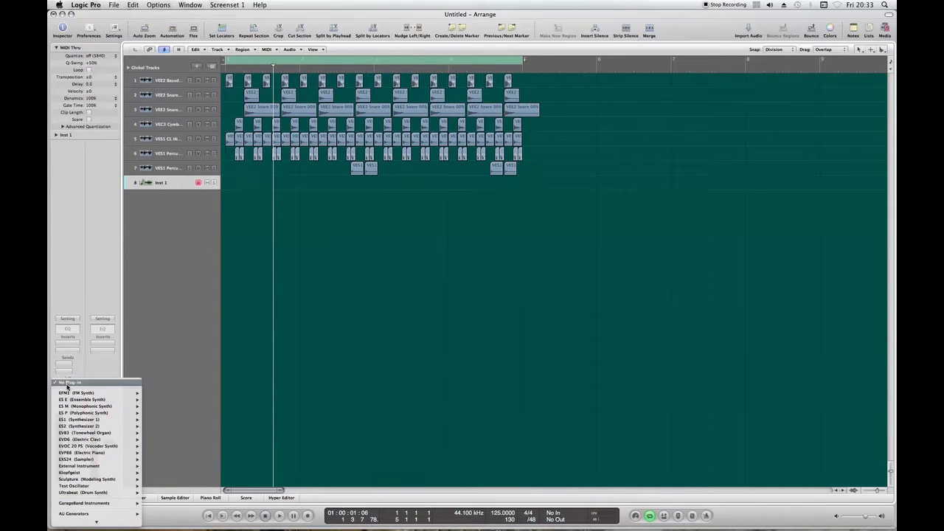
mouse_move(79, 395)
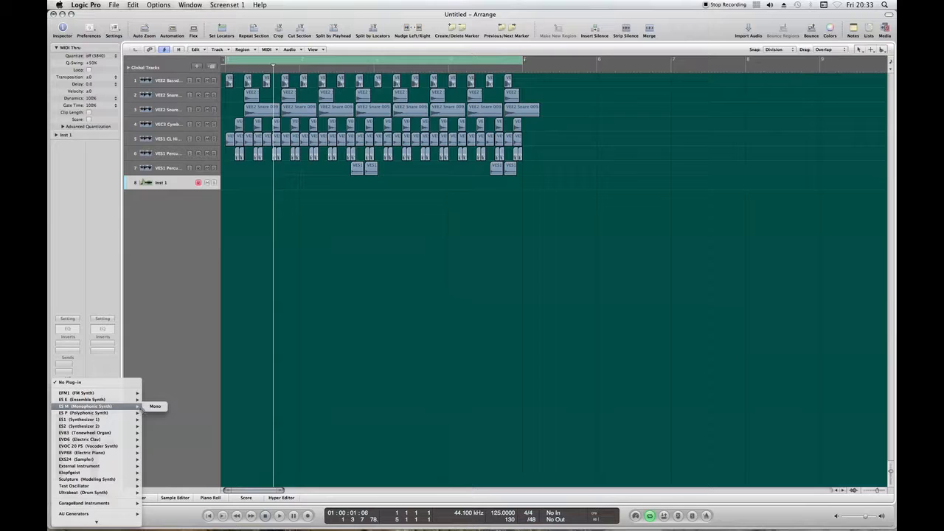
click(155, 406)
click(160, 57)
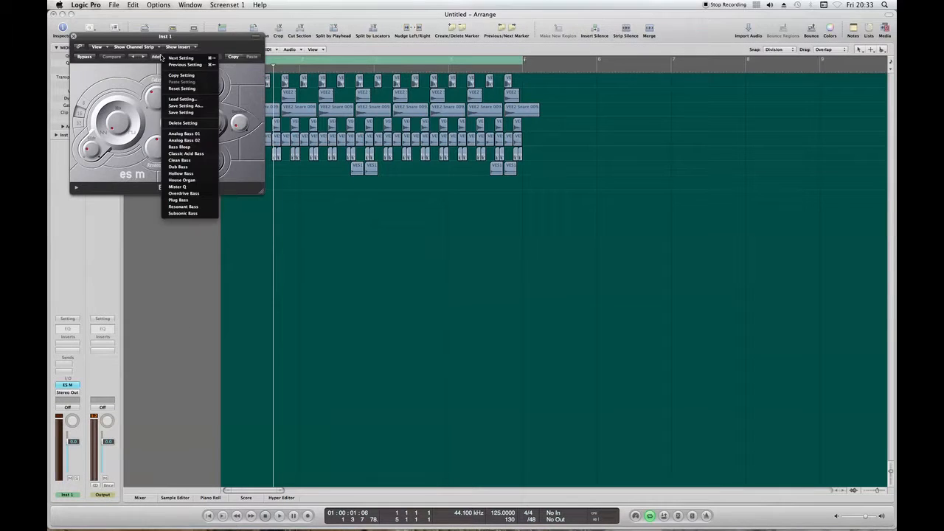
click(179, 170)
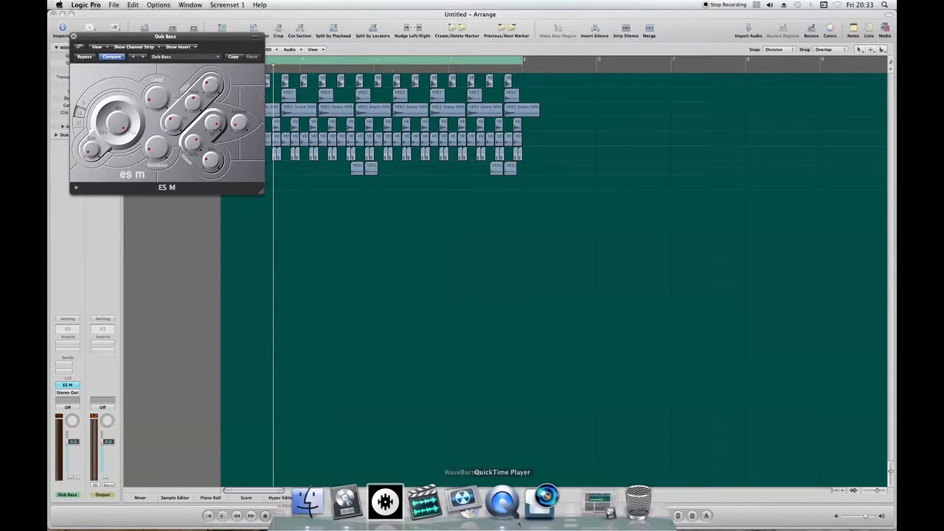
click(73, 35)
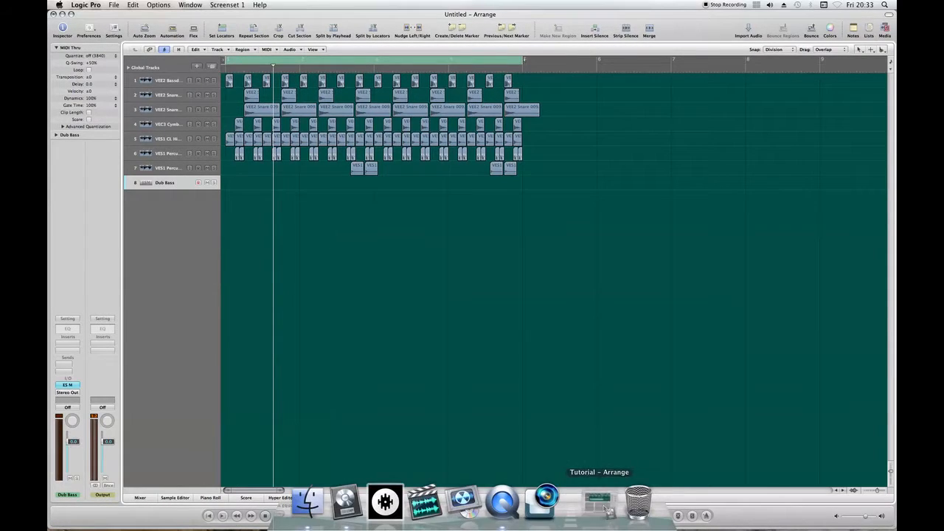
Switch to the Tutorial project and copy the ES M settings from its Dub Bass track.
click(599, 505)
click(171, 193)
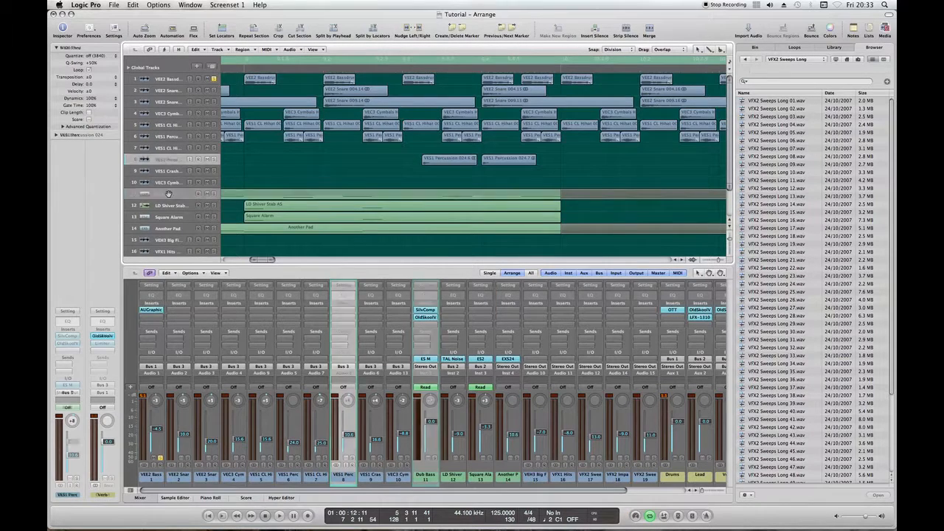
click(427, 359)
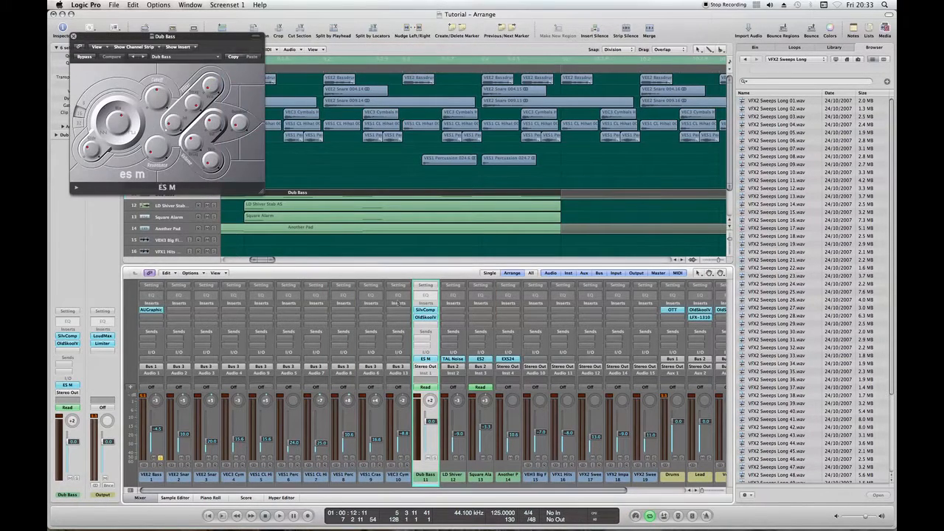
click(232, 58)
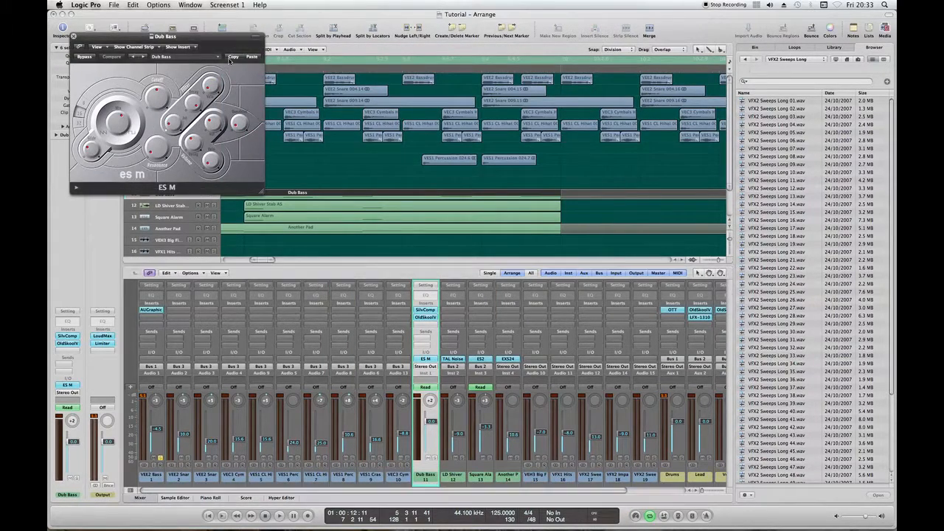
click(73, 36)
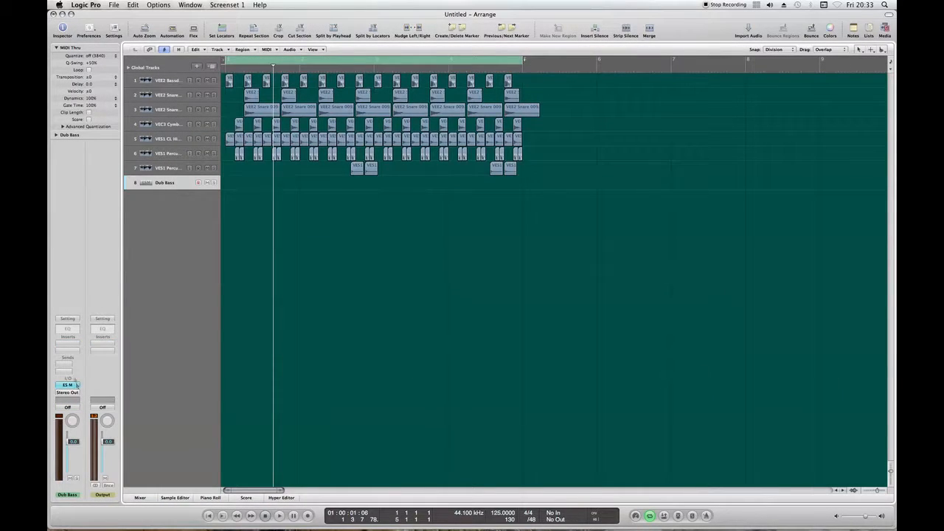
Paste the copied ES M settings into the synth on the Untitled project's Dub Bass track.
click(72, 385)
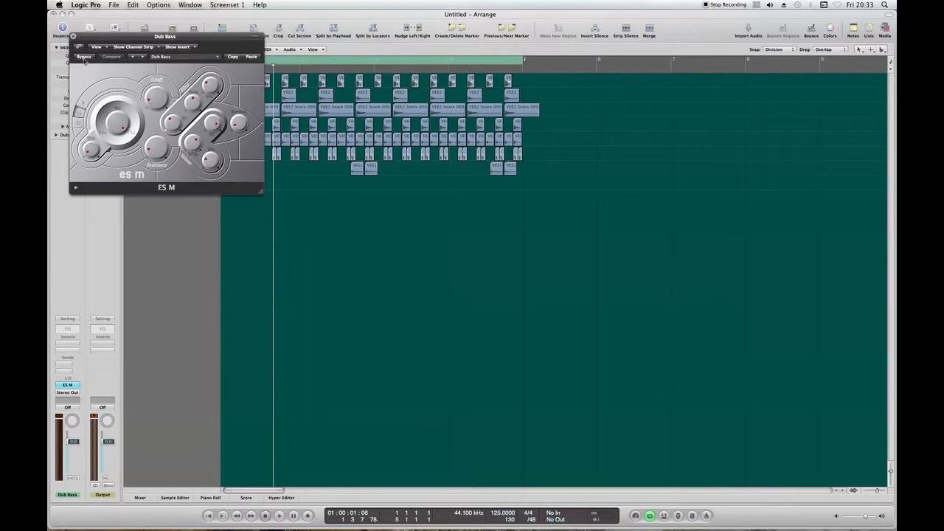
click(251, 57)
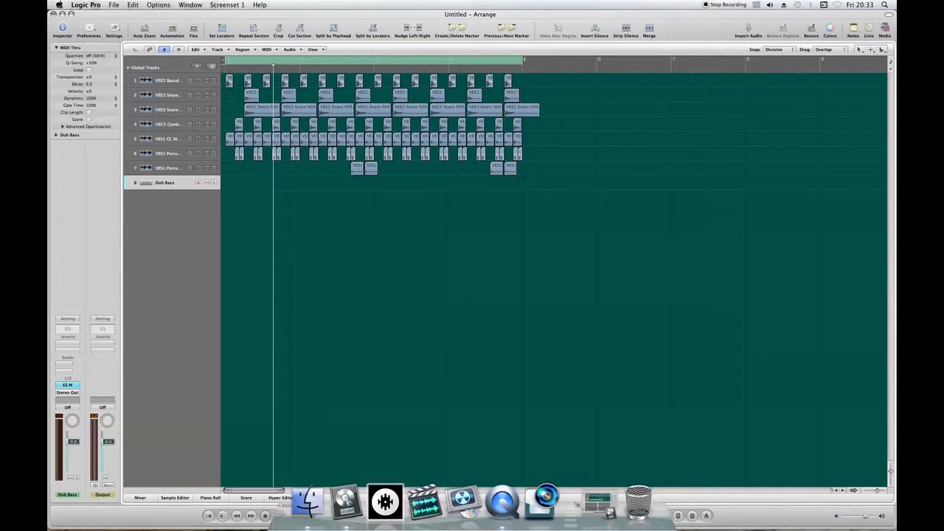
Switch to the Tutorial project, copy the Dub Bass region starting at bar 1, and return to the Untitled project.
click(599, 503)
scroll(411, 184, left, 15)
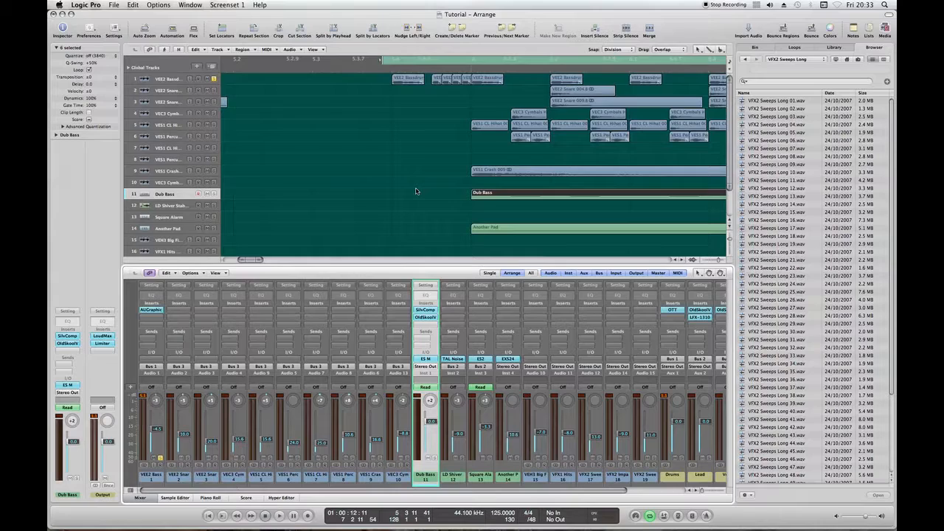
key(ctrl+alt+Left)
key(ctrl+alt+Left)
key(ctrl+alt+Left)
key(ctrl+alt+Left)
key(ctrl+alt+Left)
key(ctrl+alt+Left)
scroll(416, 191, right, 2)
scroll(416, 191, left, 3)
click(276, 196)
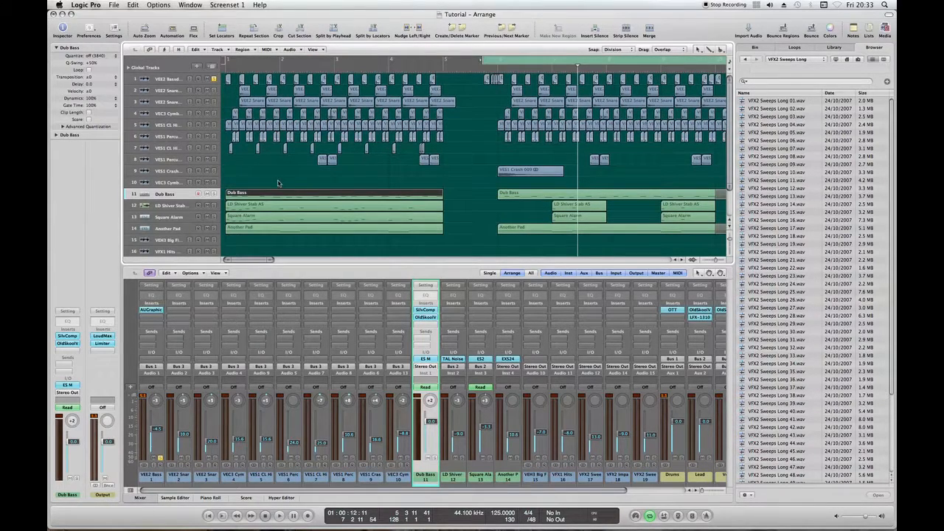
click(206, 50)
click(205, 103)
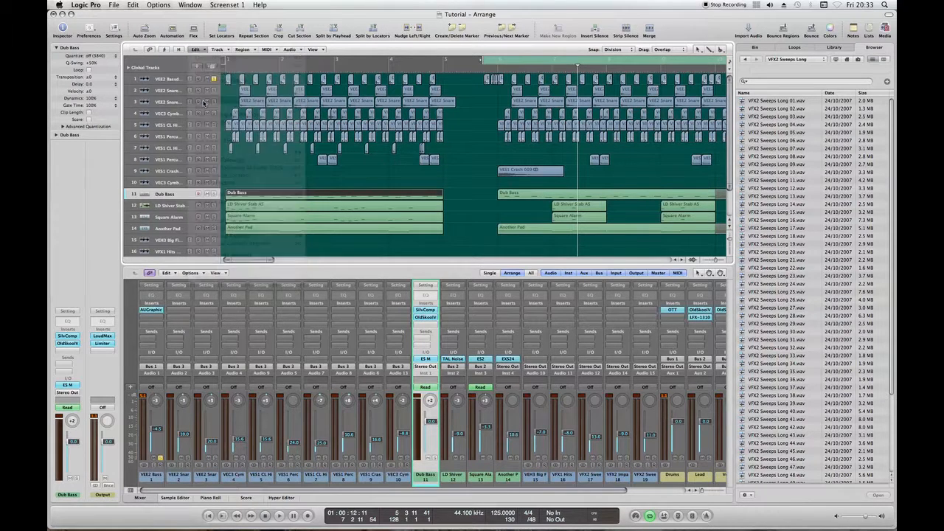
click(255, 172)
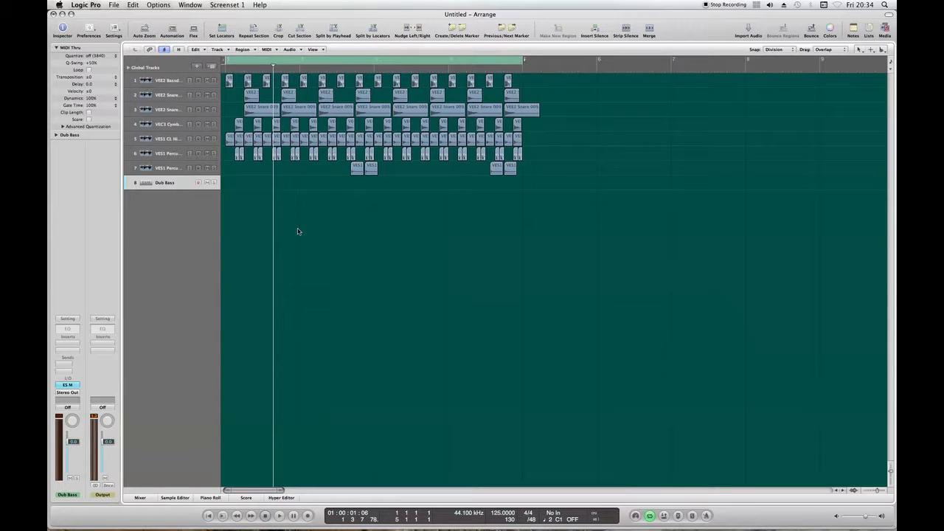
Paste the copied region at bar 1 on the Dub Bass track without copying its automation data.
click(266, 516)
click(204, 52)
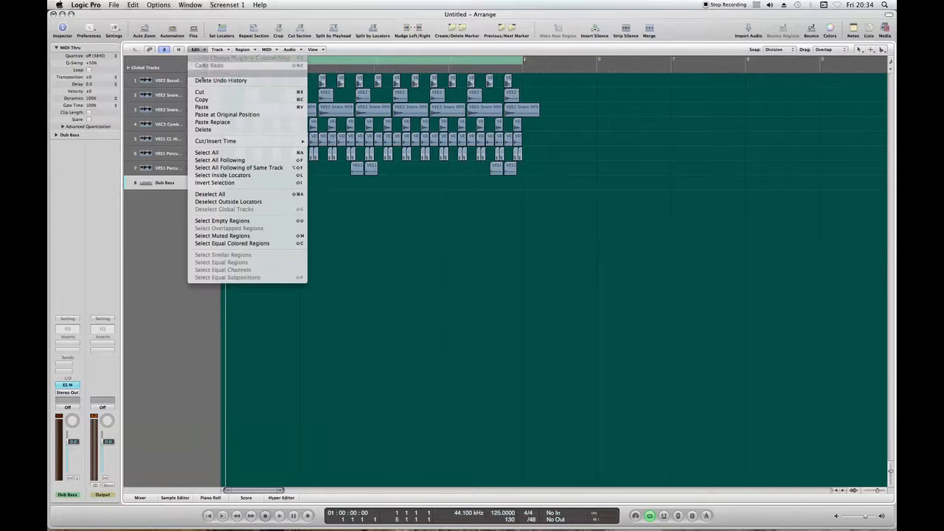
click(211, 107)
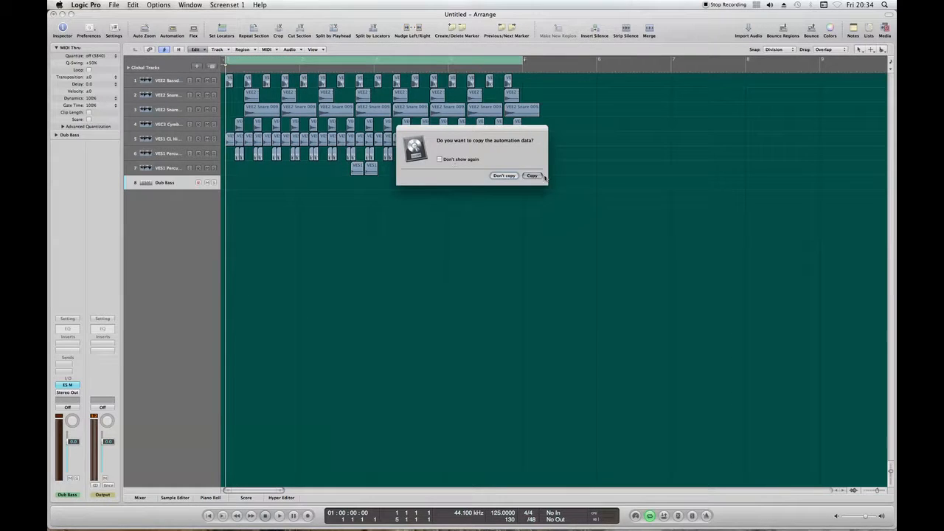
click(505, 177)
click(411, 224)
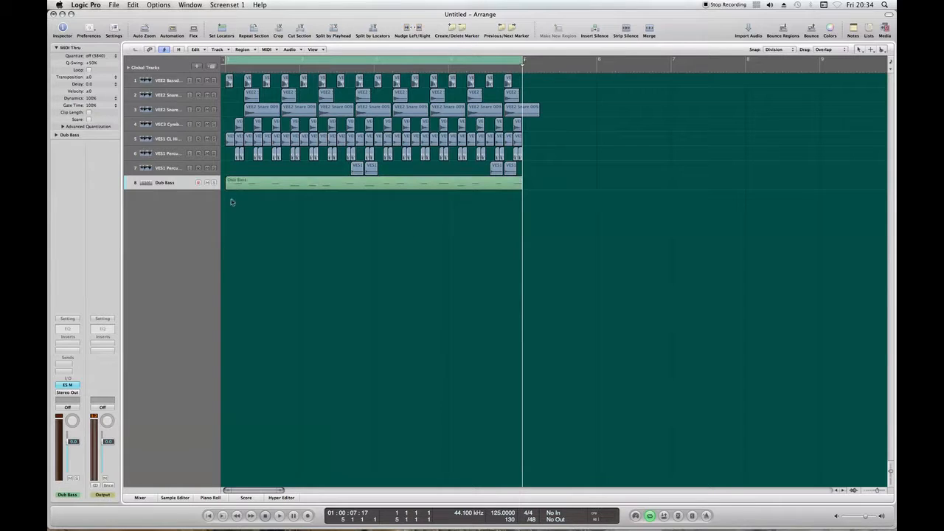
Play the beat with the bass line from bar 1, then stop and return the playhead to the start.
click(265, 516)
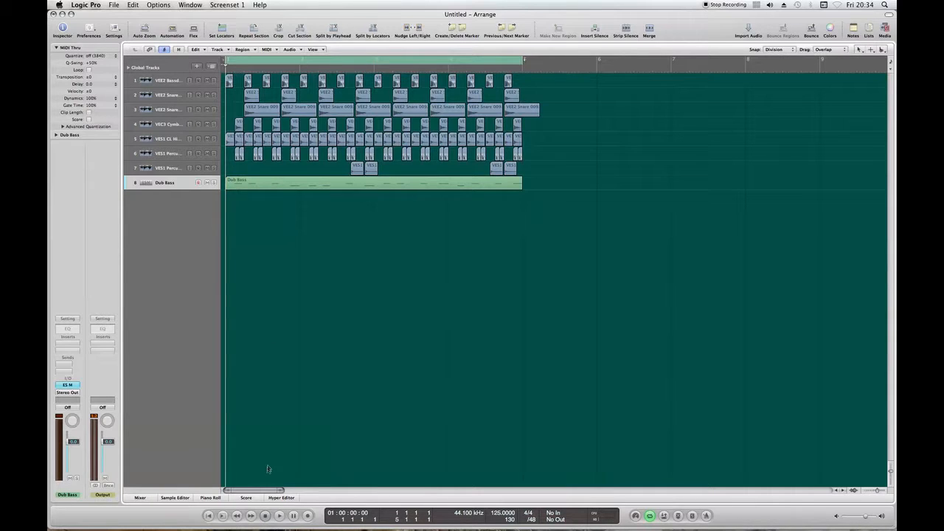
mouse_move(267, 185)
mouse_down()
mouse_move(281, 186)
mouse_move(267, 186)
mouse_up()
click(283, 236)
key(space)
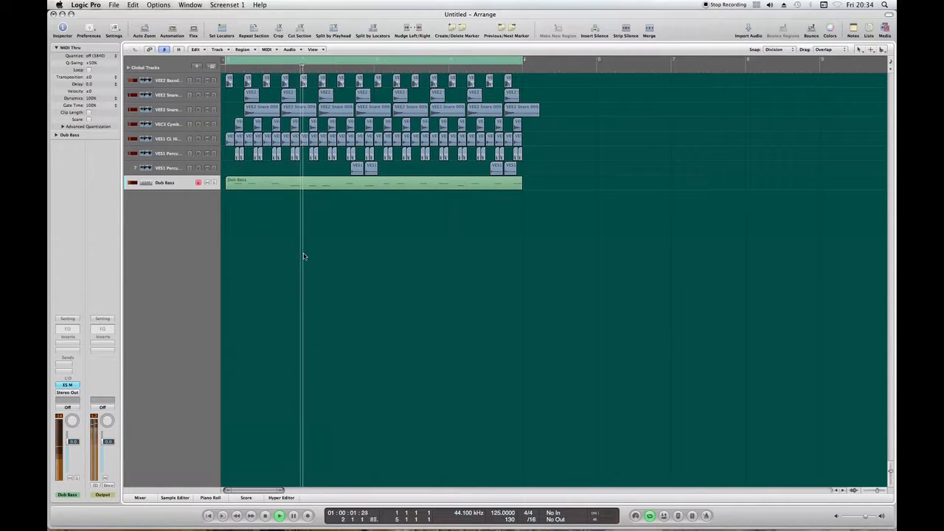
key(space)
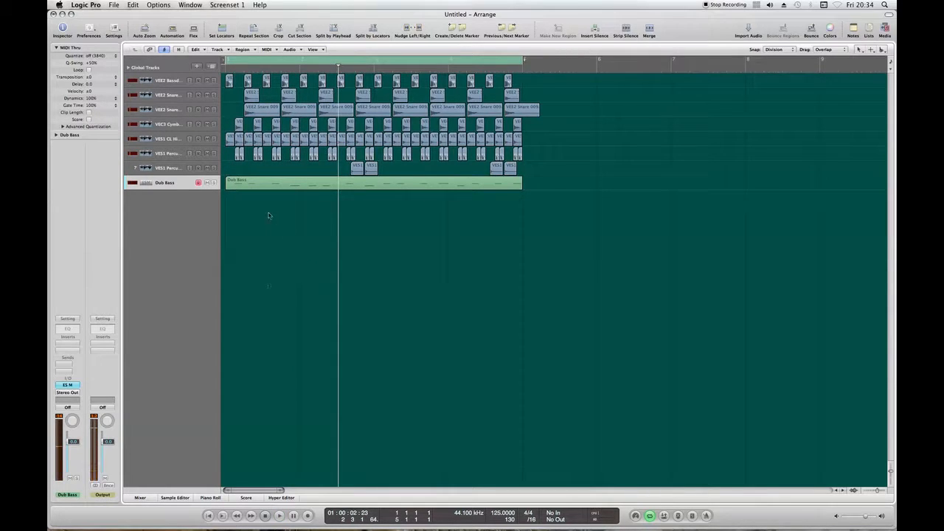
click(264, 516)
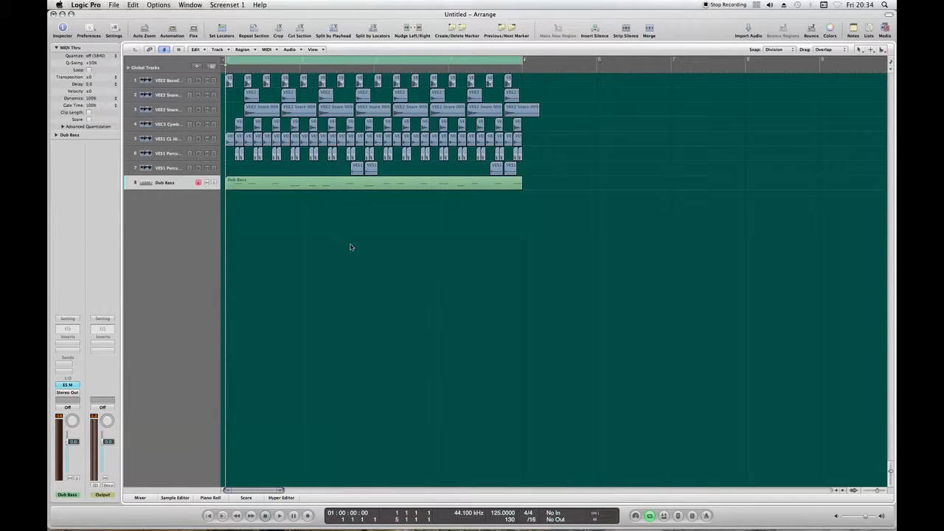
Show the mixer and insert a mono Silver Compressor on the Dub Bass channel, then close its window.
key(x)
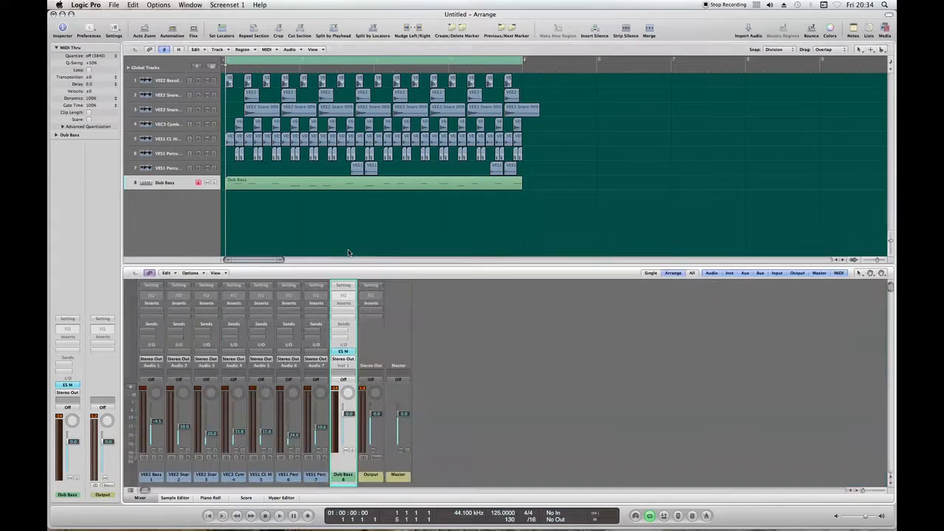
click(347, 317)
mouse_move(373, 340)
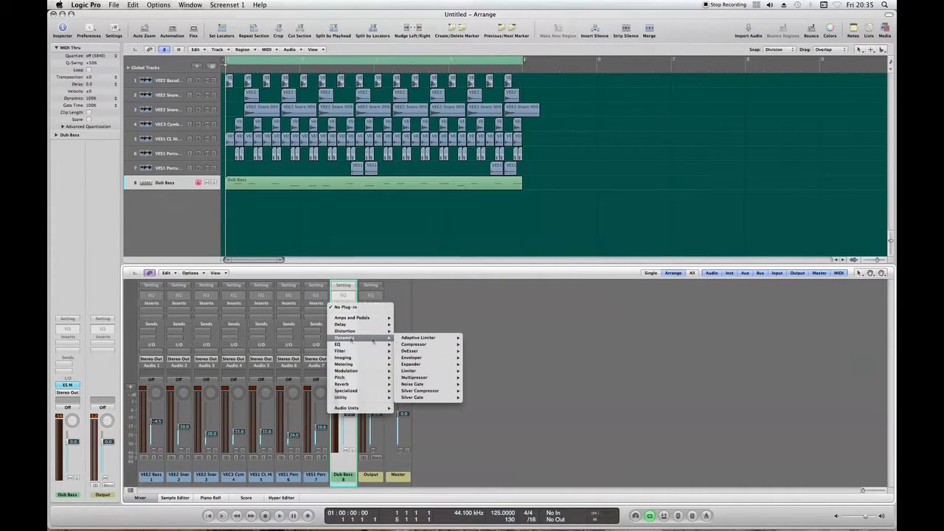
mouse_move(421, 391)
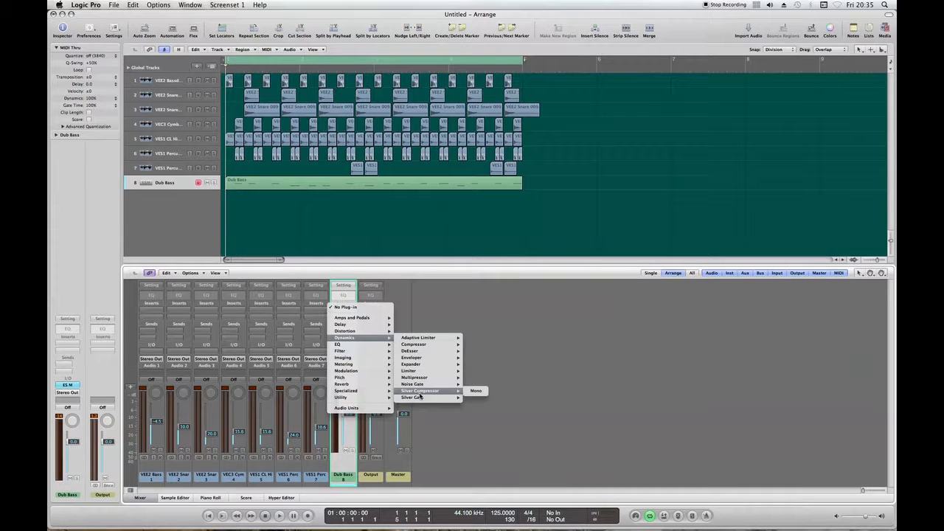
click(475, 391)
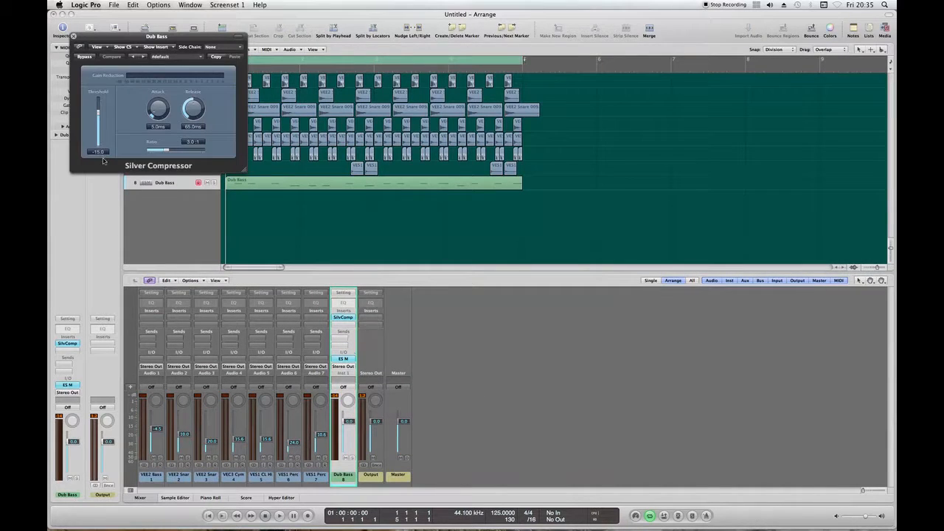
click(73, 36)
Insert the Voxengo OldSkoolVerb reverb as Mono→Stereo below the compressor on the Dub Bass channel, then close its window.
click(341, 328)
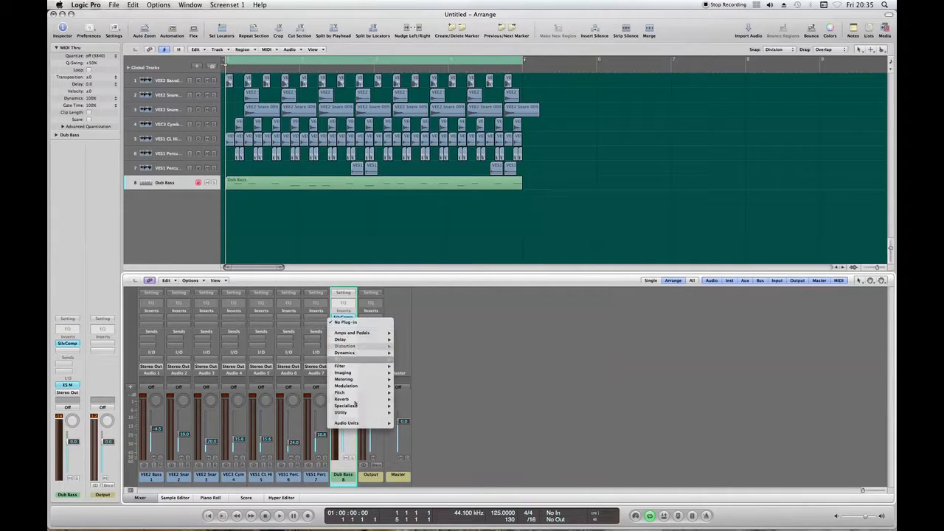
mouse_move(361, 422)
mouse_move(433, 488)
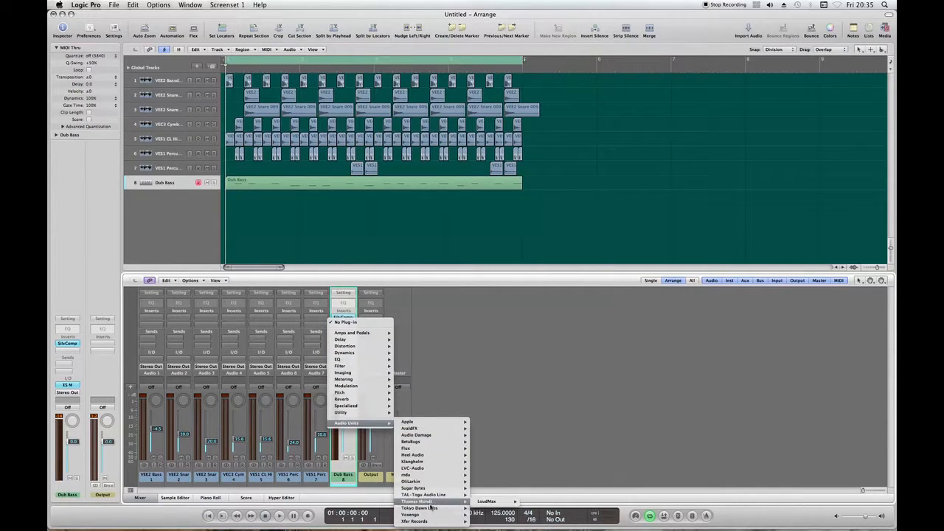
mouse_move(431, 515)
mouse_move(496, 494)
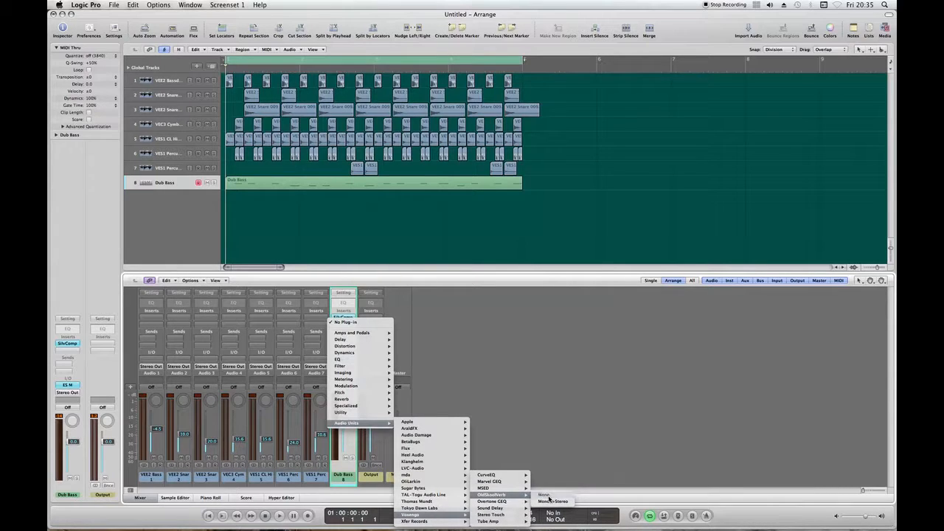
click(553, 500)
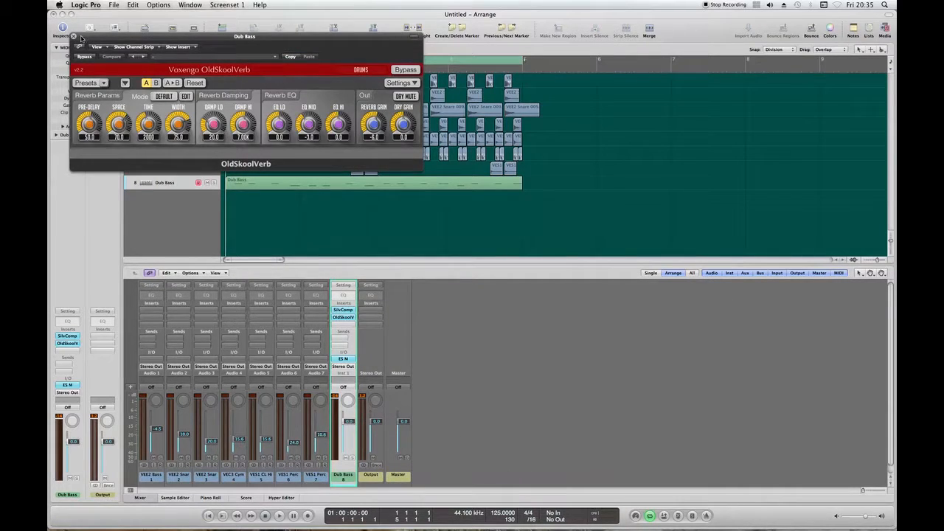
click(74, 35)
Switch to the Tutorial project, copy its Dub Bass channel's Silver Compressor settings, and minimise the project window.
mouse_move(609, 510)
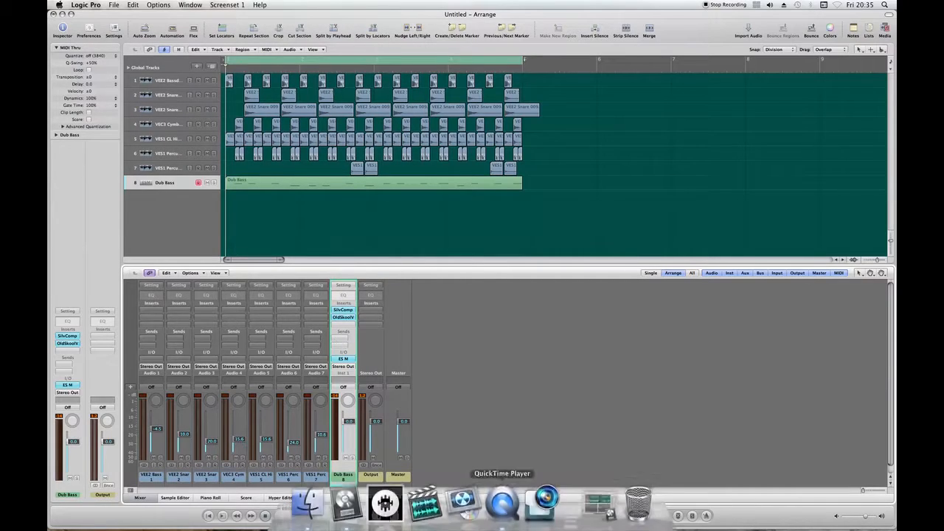
click(607, 506)
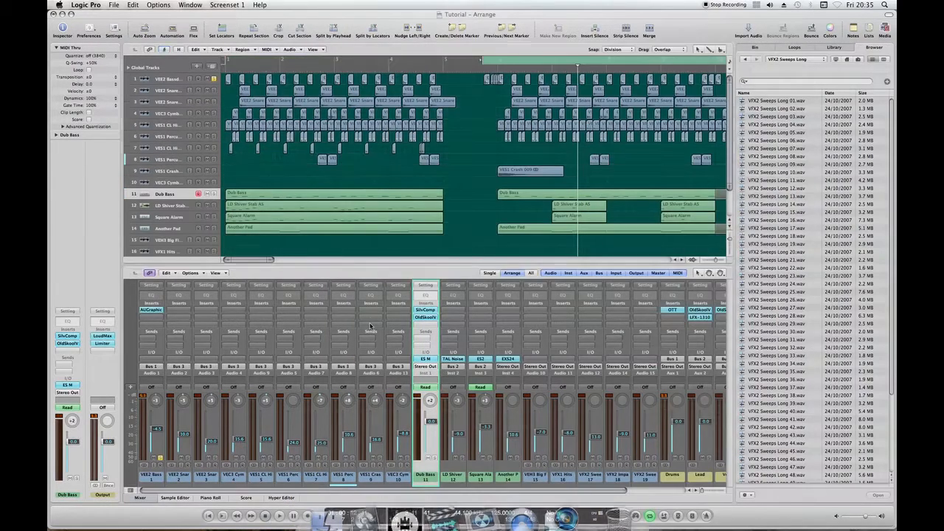
click(427, 311)
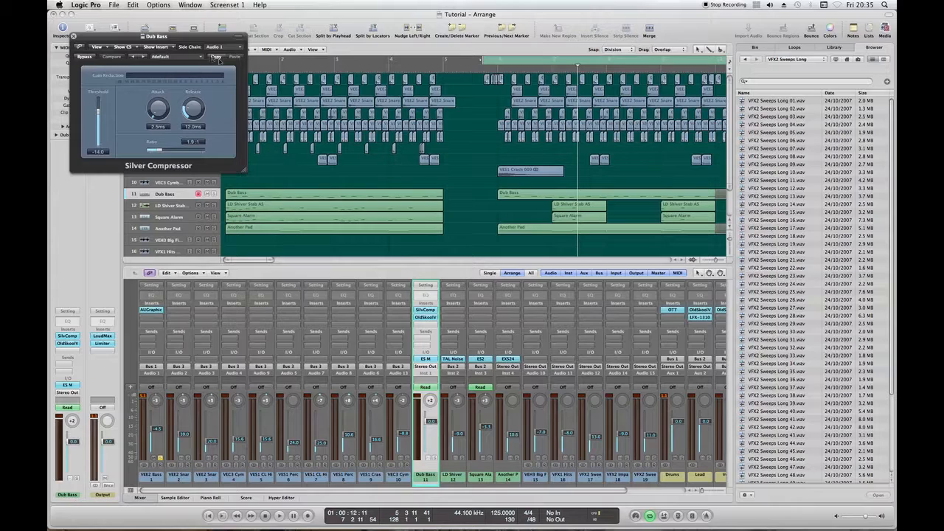
click(73, 36)
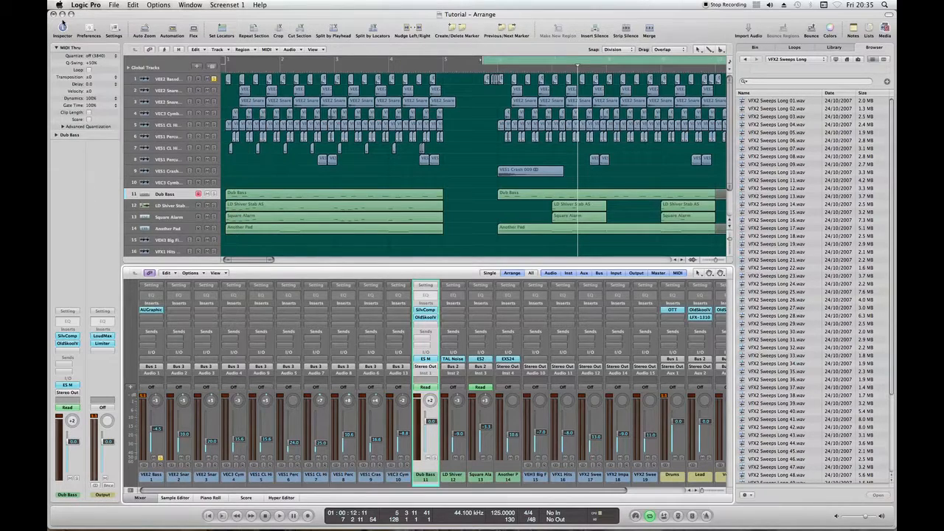
click(62, 15)
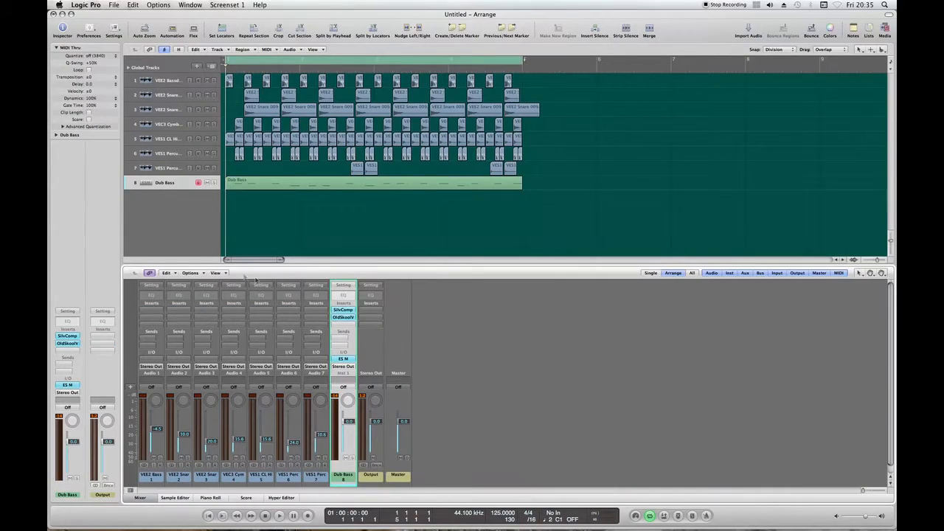
Paste the copied settings into the Dub Bass Silver Compressor and set its side chain to Audio 1 – VEE2 Bassdrum 007.
click(343, 310)
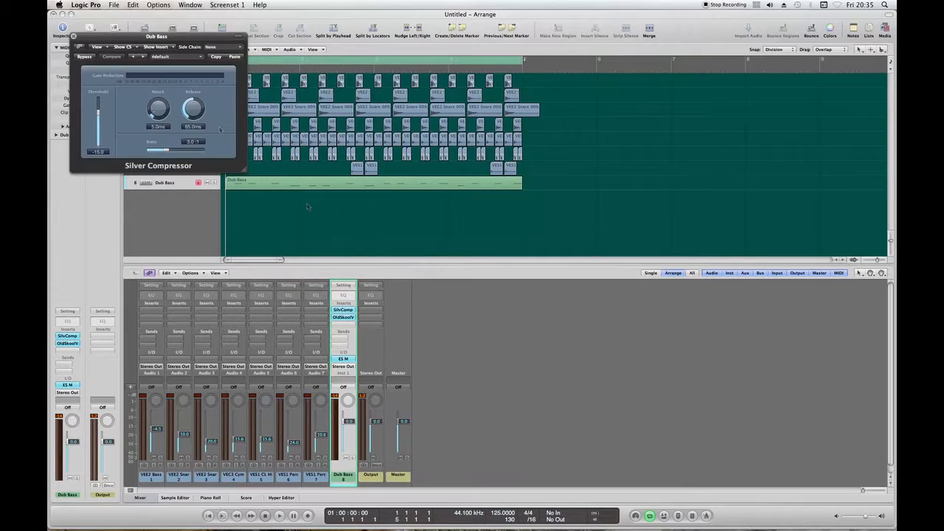
click(234, 57)
drag(164, 39, 267, 136)
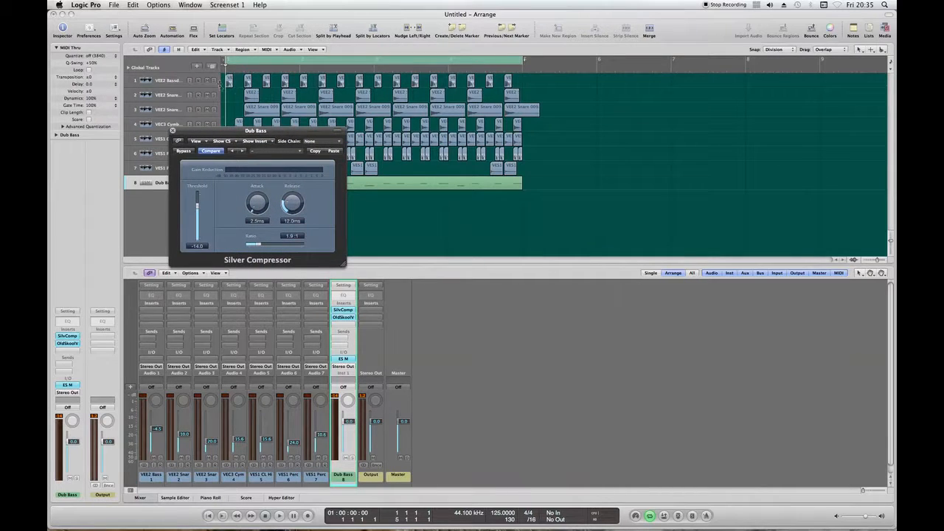
drag(276, 141, 329, 172)
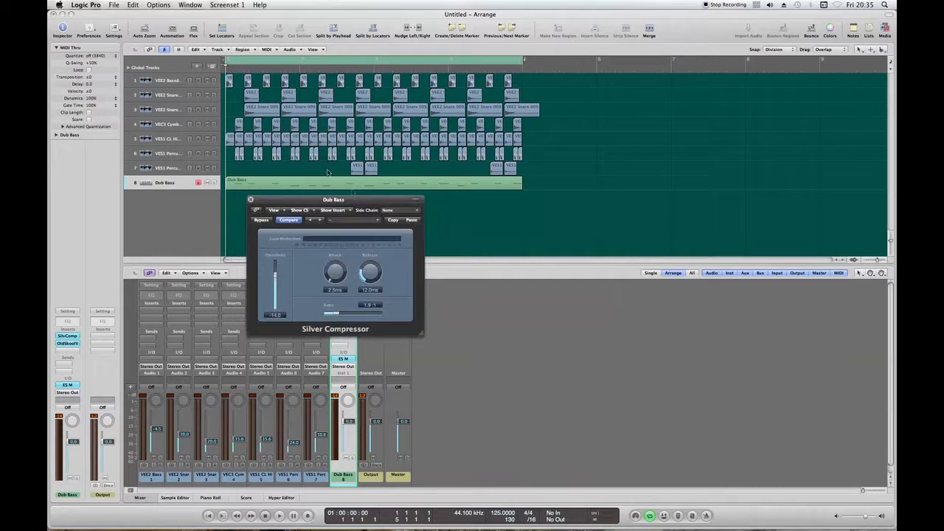
click(388, 212)
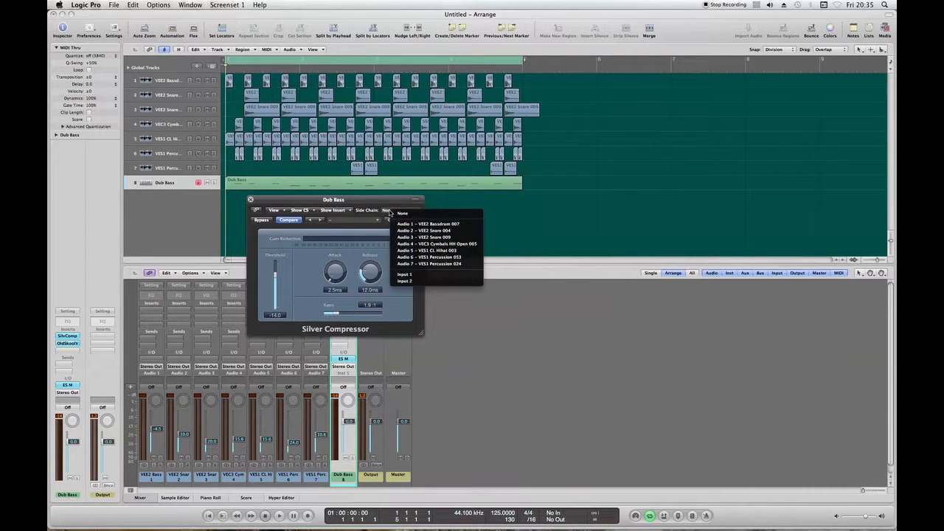
click(445, 228)
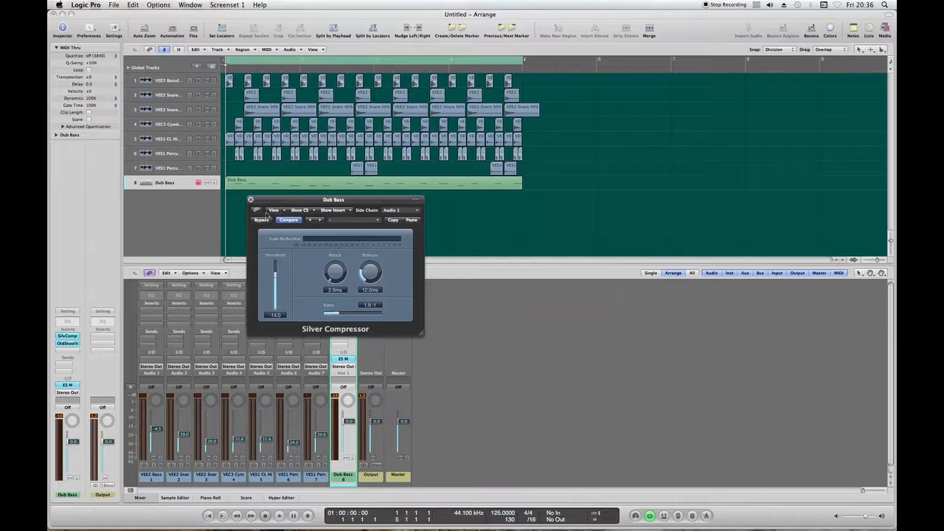
Play the loop from the start to check the side-chained gain reduction, then close the compressor window.
key(Return)
key(space)
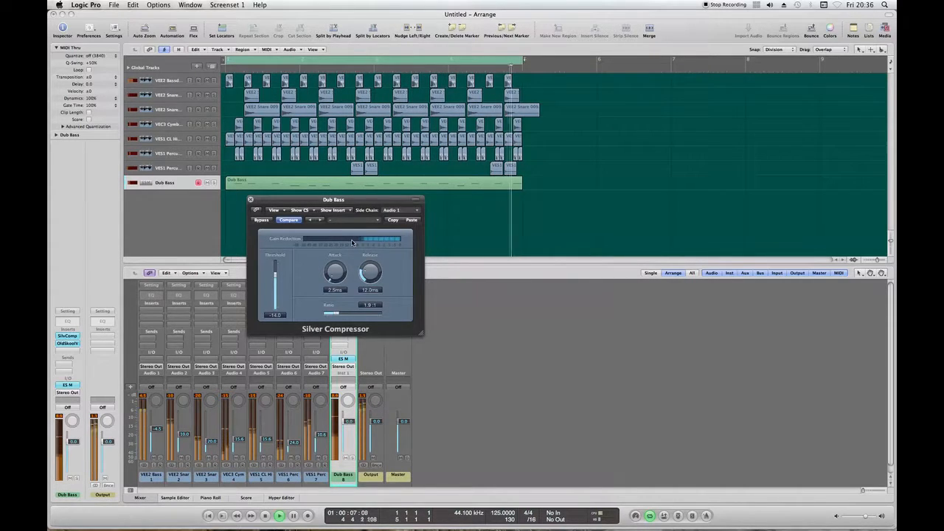
click(250, 199)
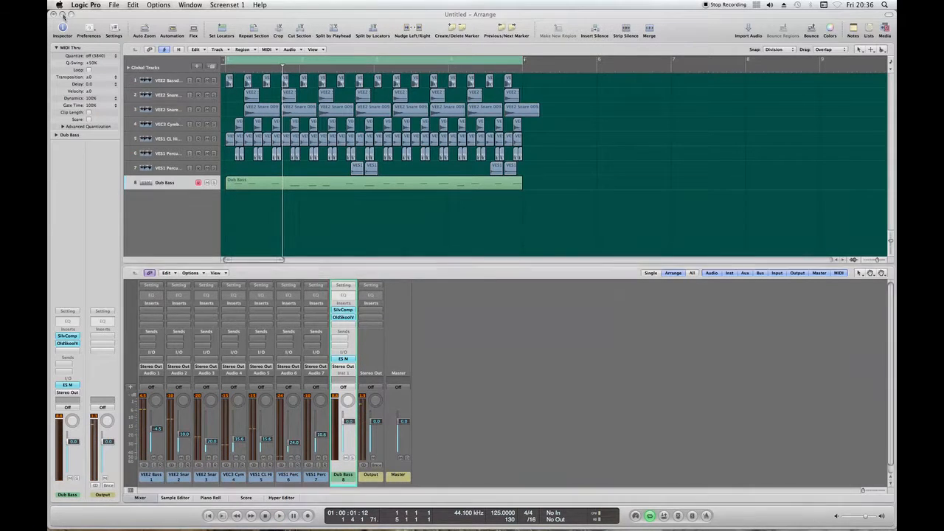
Paste the Tutorial project's OldSkoolVerb settings into the reverb on the Dub Bass channel.
click(342, 317)
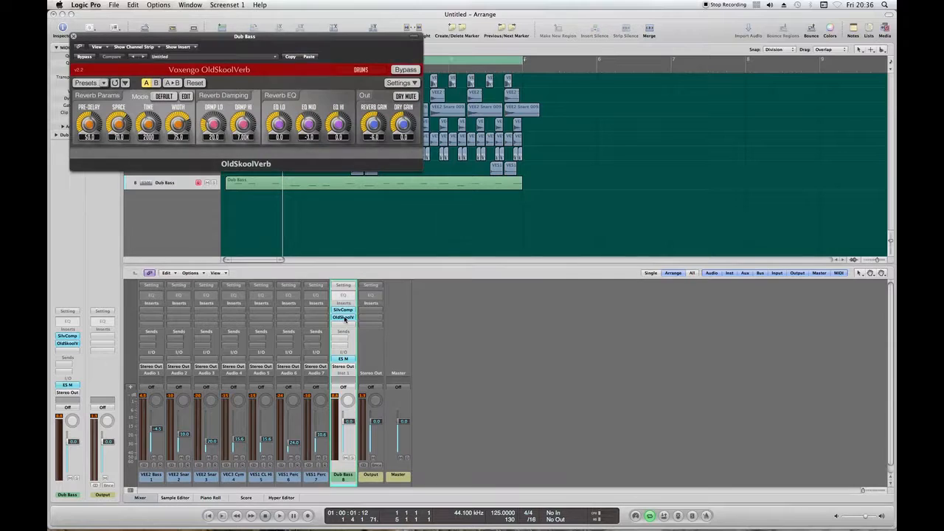
click(309, 58)
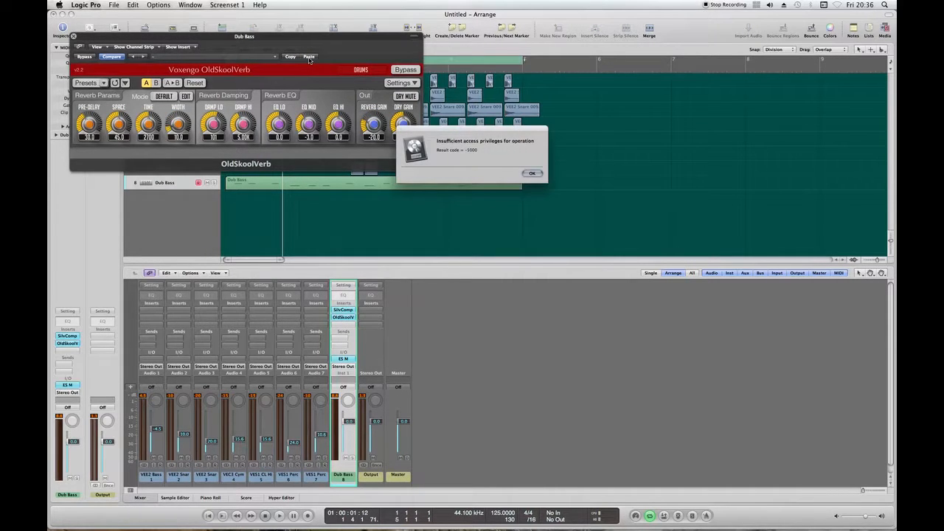
Dismiss the alert, play the loop to hear the reverberated Dub Bass, and close the OldSkoolVerb window.
key(Return)
key(space)
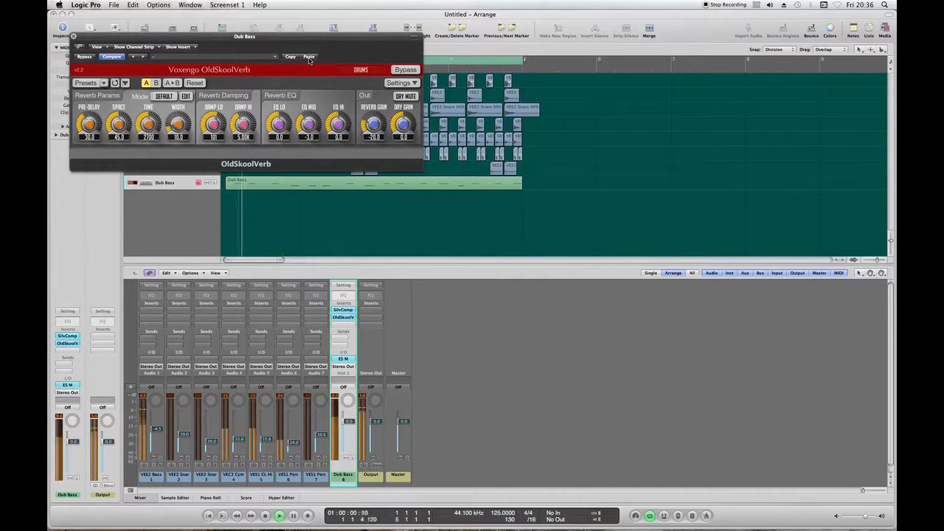
click(73, 35)
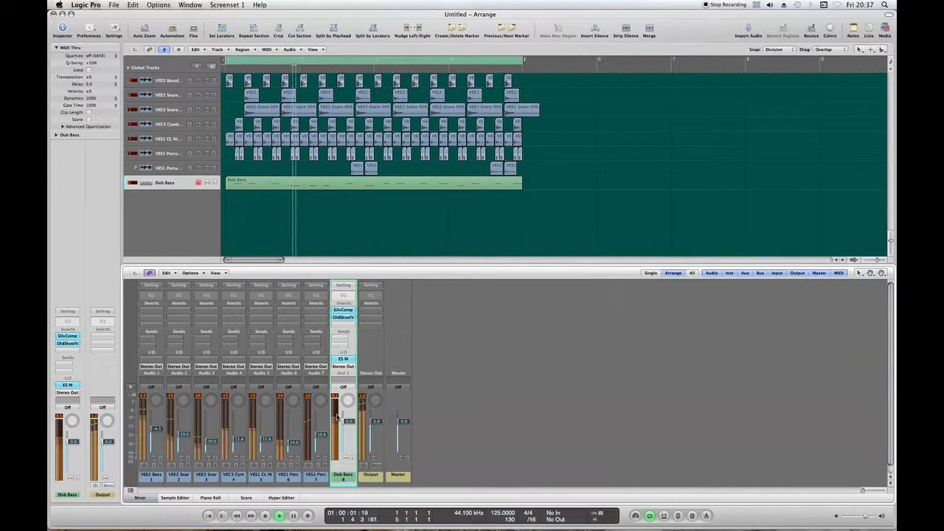
key(space)
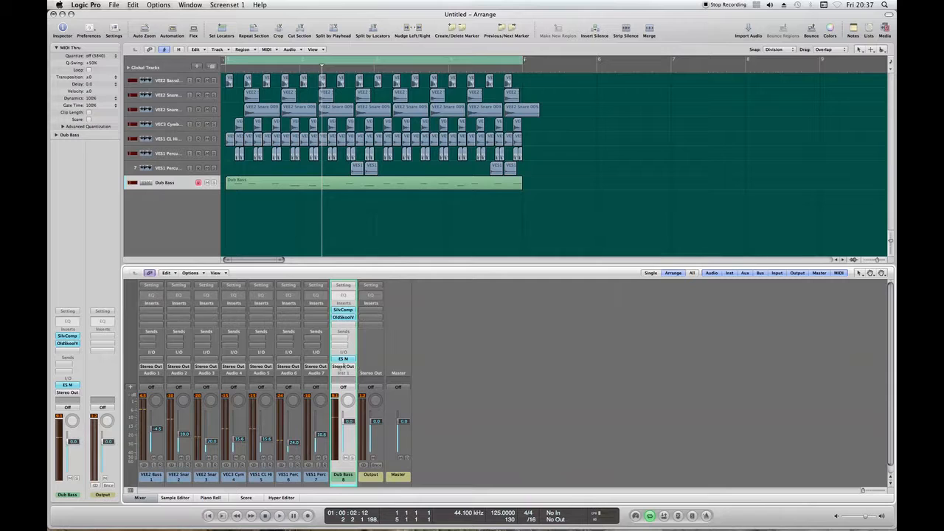
click(362, 246)
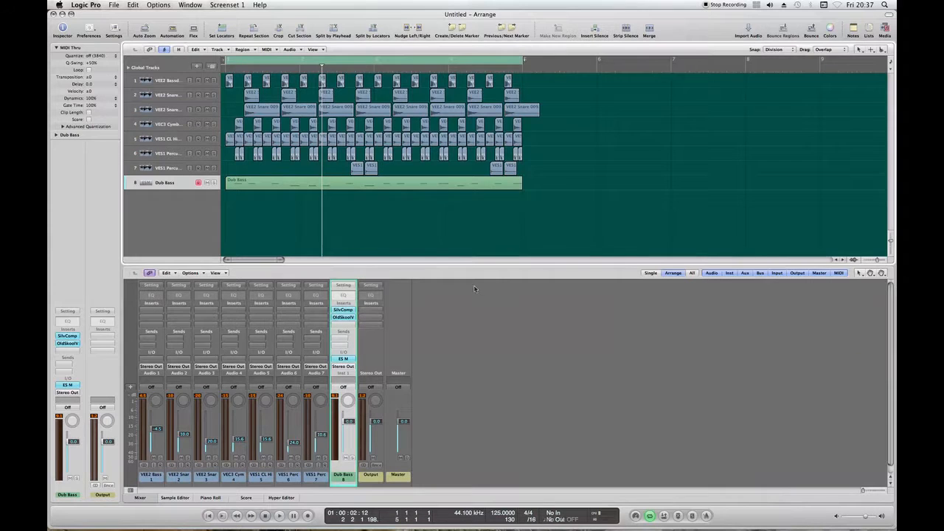
Create one stereo auxiliary channel strip with input Bus 1 and output Output 1-2, and name it Drums.
click(130, 387)
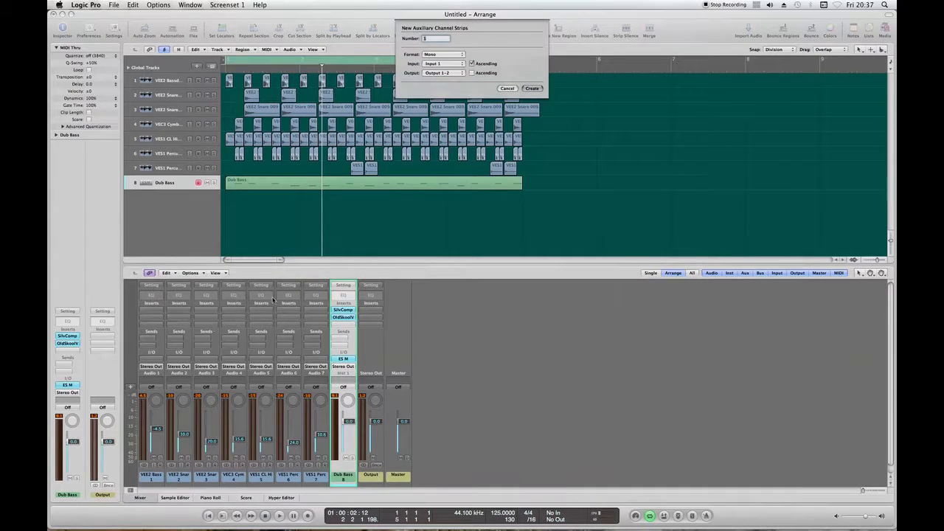
click(437, 56)
click(436, 64)
click(430, 67)
mouse_move(430, 82)
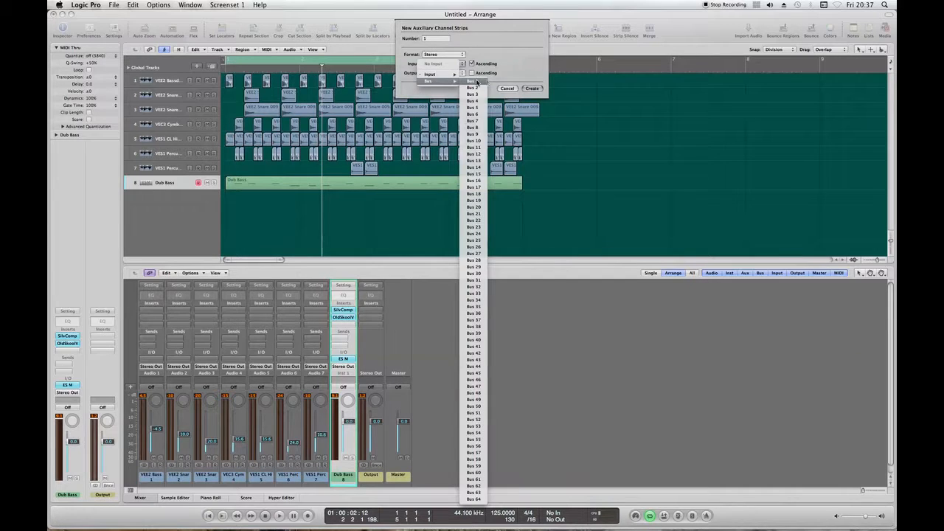
click(475, 82)
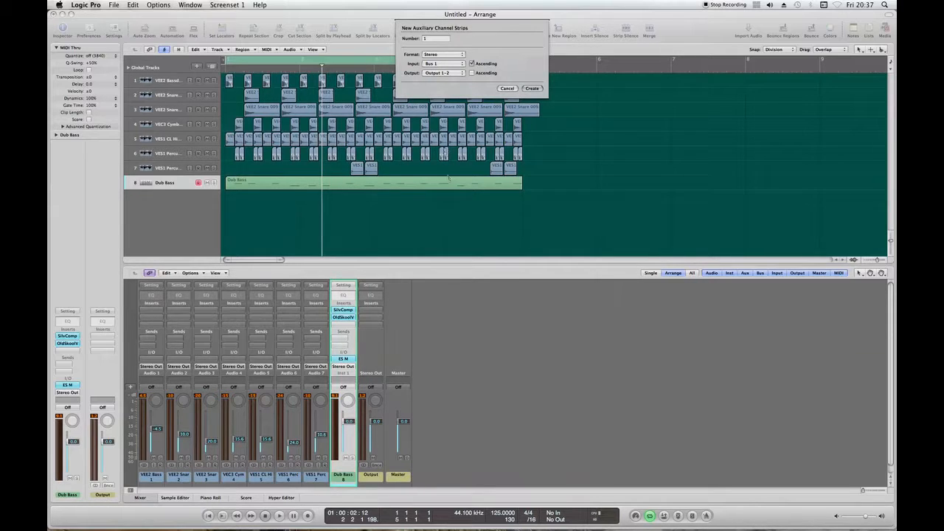
click(532, 87)
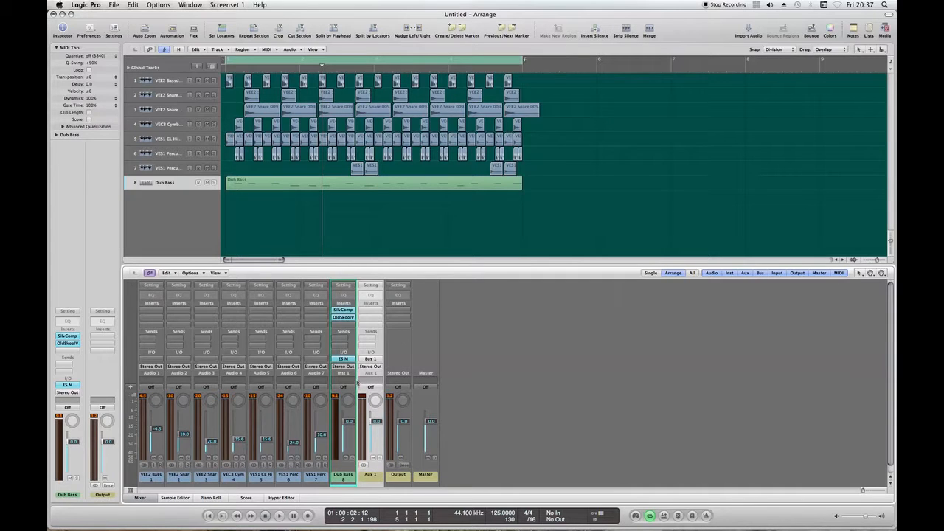
double_click(369, 476)
key(Return)
Route the outputs of all seven drum channels, Audio 1 to Audio 7, to Bus 1 (Drums).
drag(151, 483, 323, 400)
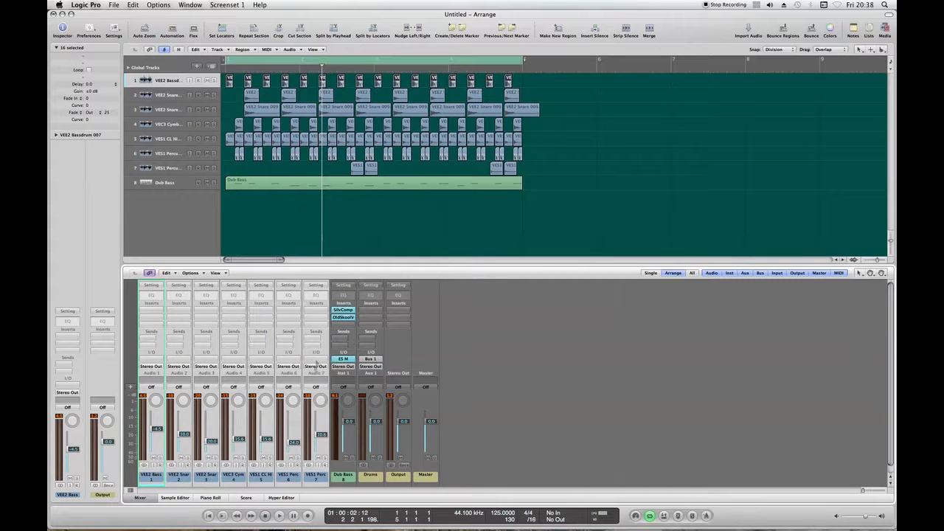
click(315, 367)
mouse_move(318, 395)
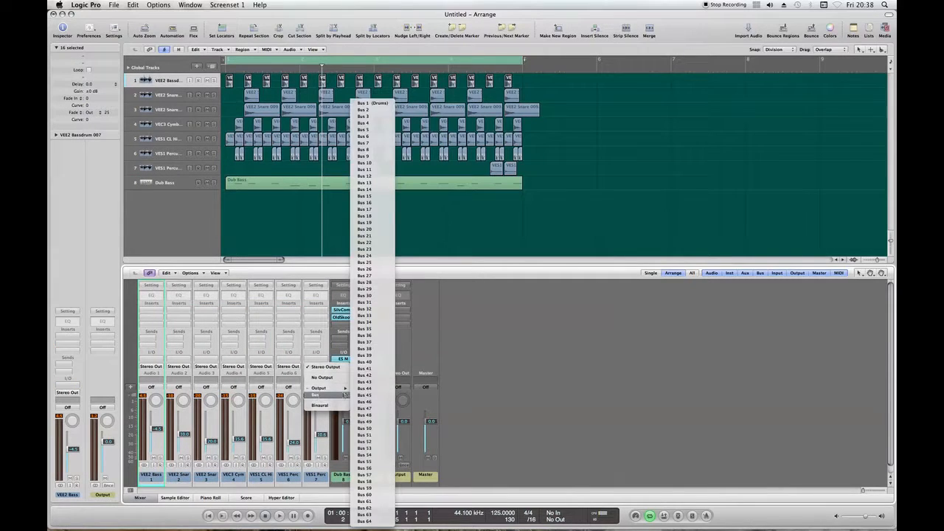
click(363, 103)
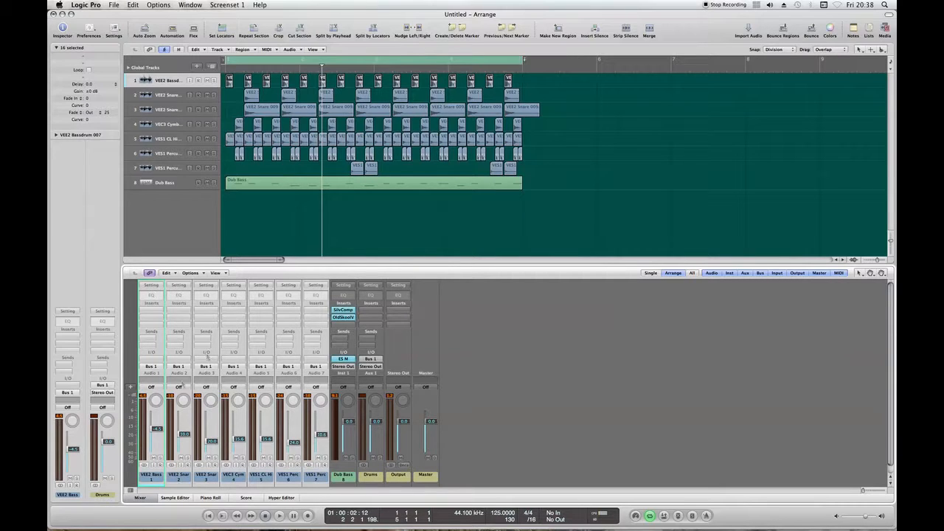
Insert the stereo Xfer Records OTT multiband compressor on the Drums channel.
click(373, 482)
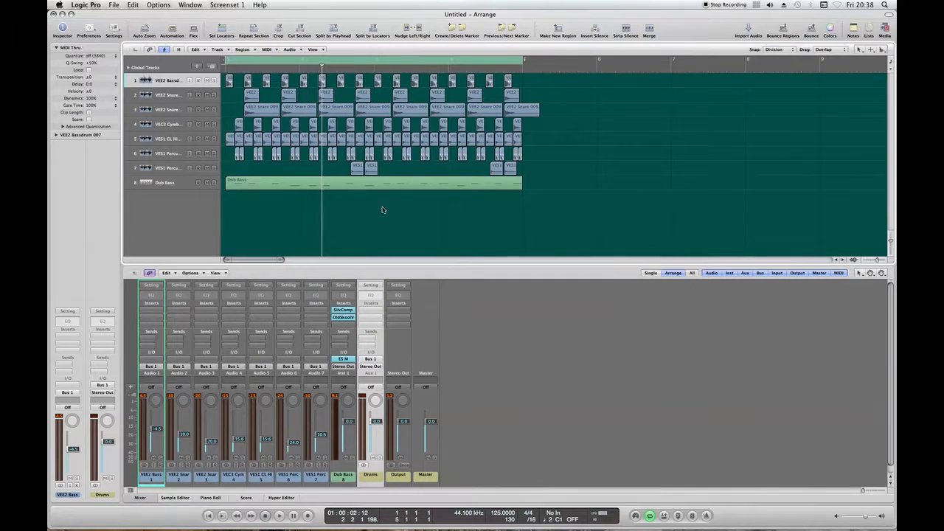
click(370, 315)
mouse_move(390, 410)
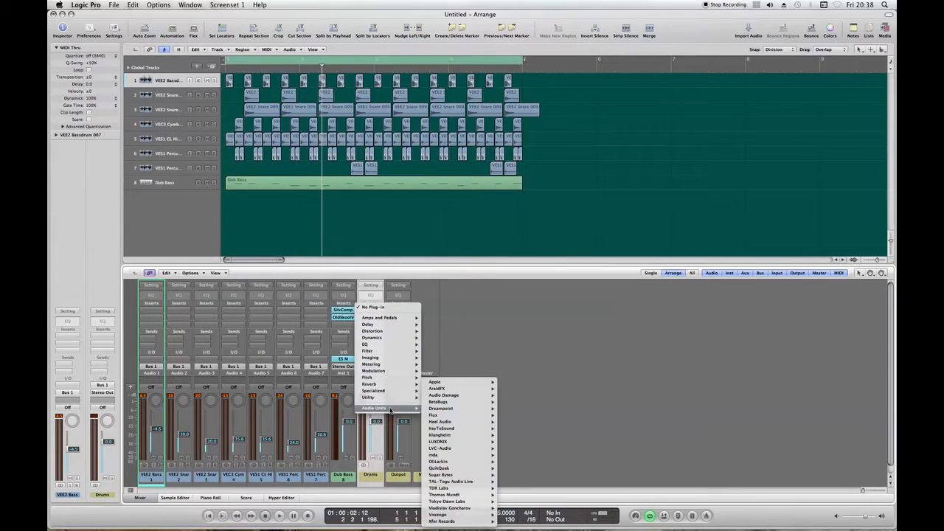
mouse_move(457, 521)
mouse_move(510, 523)
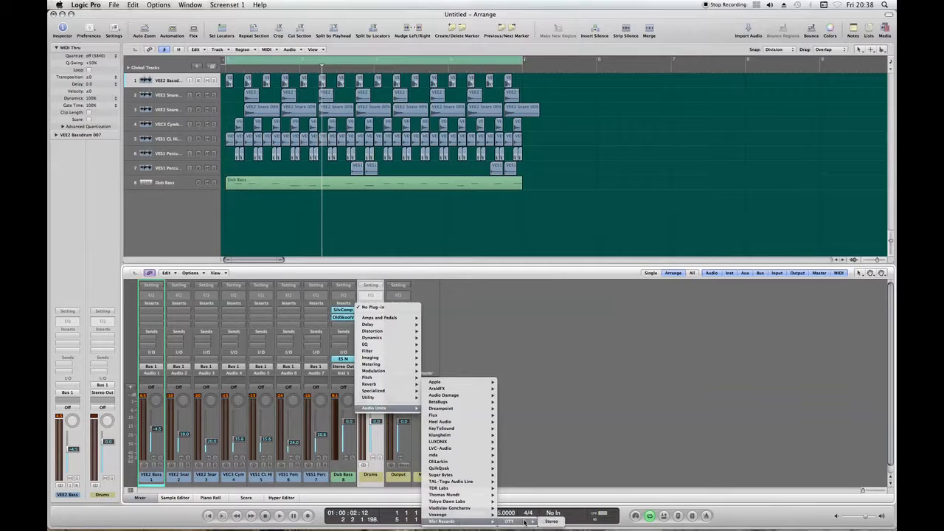
click(551, 522)
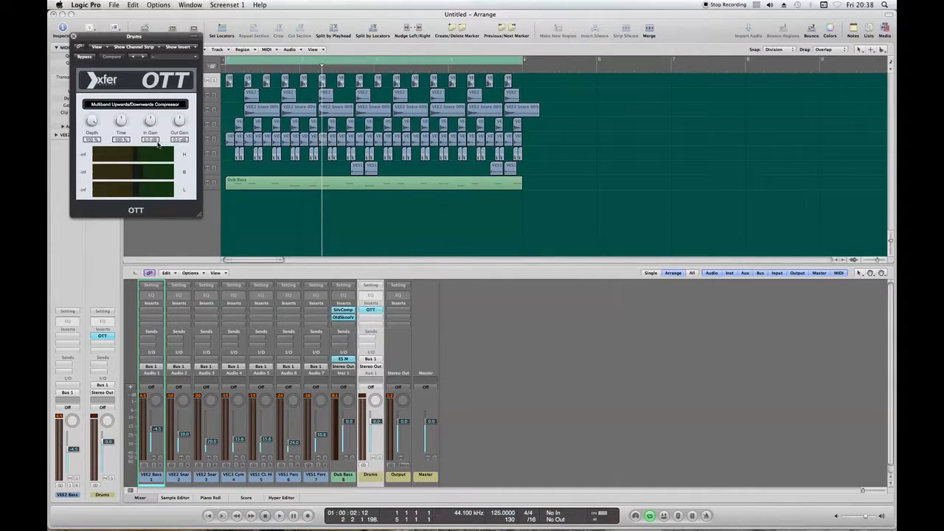
Show OTT's generic controls, turn Clean XOV on, then restore the plug-in's own view and close its window.
click(102, 47)
click(102, 55)
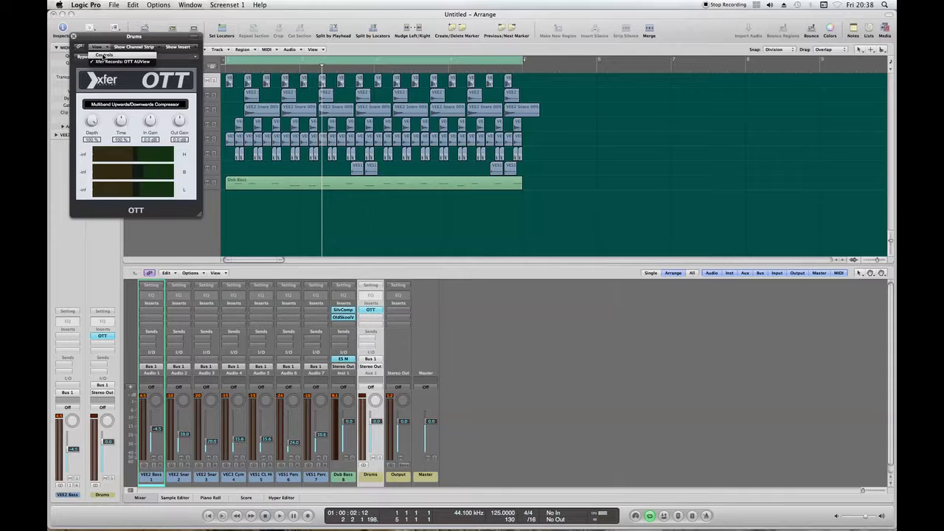
click(181, 117)
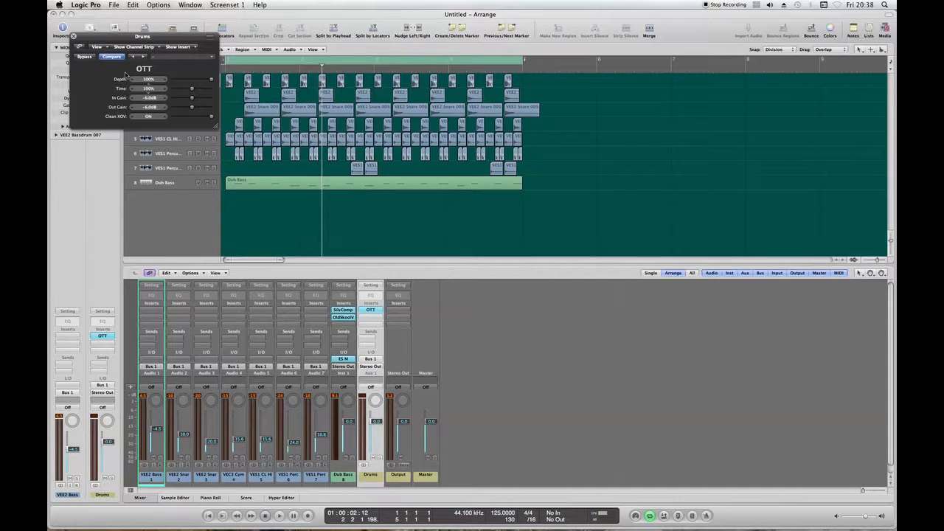
click(103, 47)
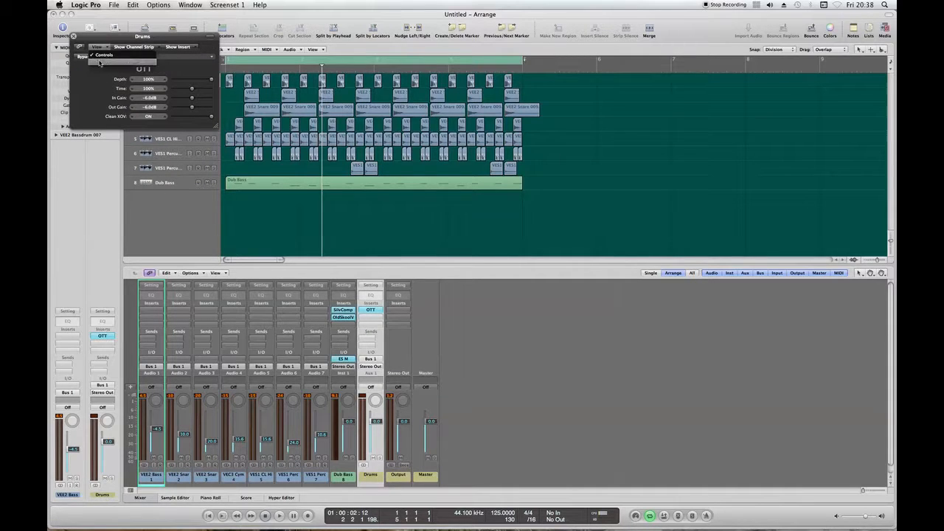
click(104, 65)
click(74, 36)
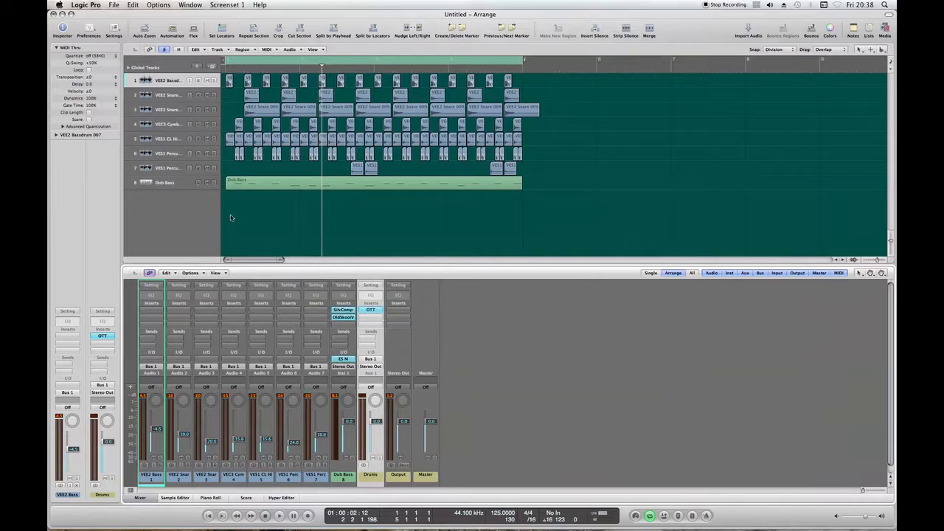
Set the Drums channel's OTT to 42 % Depth, a shorter Time and -1.3 dB gains, then play the loop to hear it.
double_click(370, 310)
drag(223, 232, 223, 284)
drag(247, 230, 281, 234)
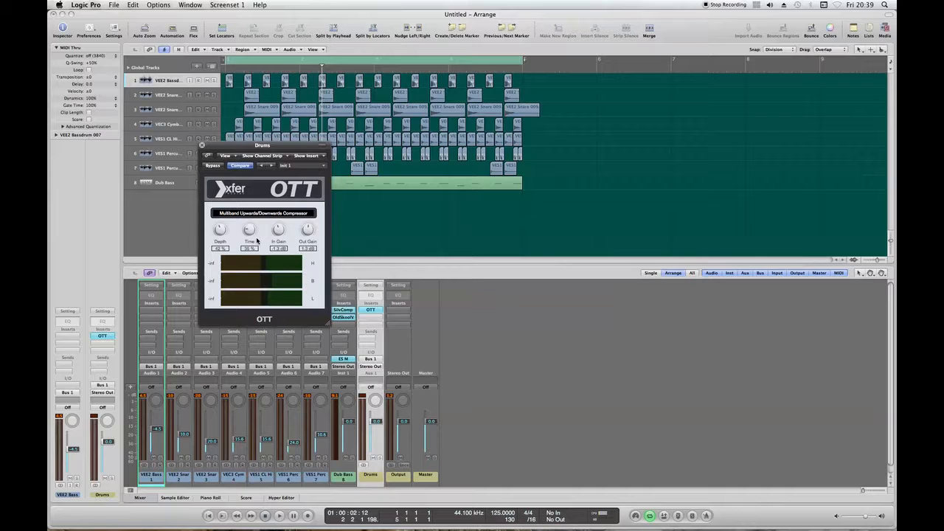
click(203, 145)
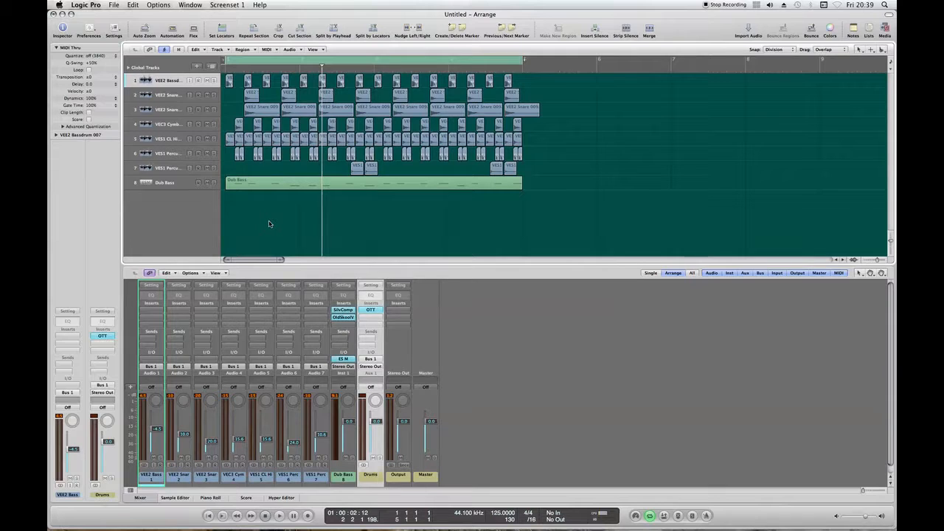
key(space)
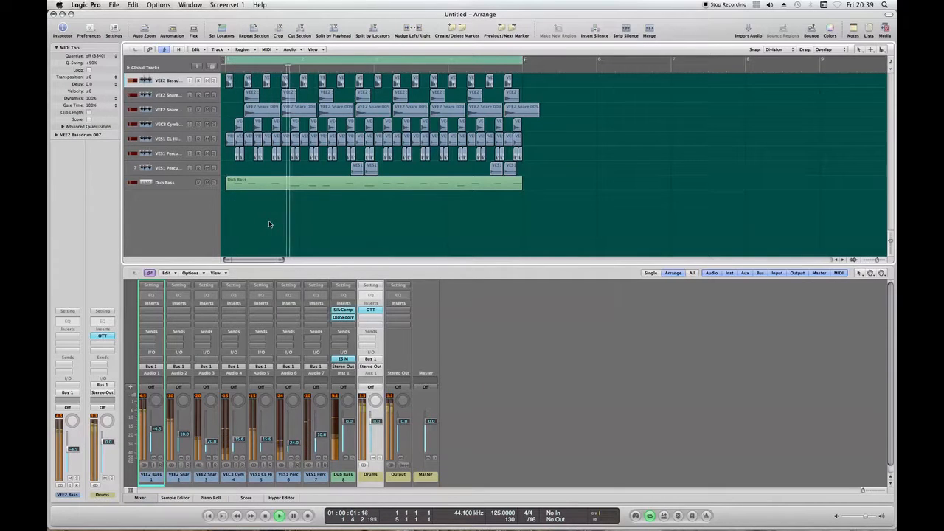
key(space)
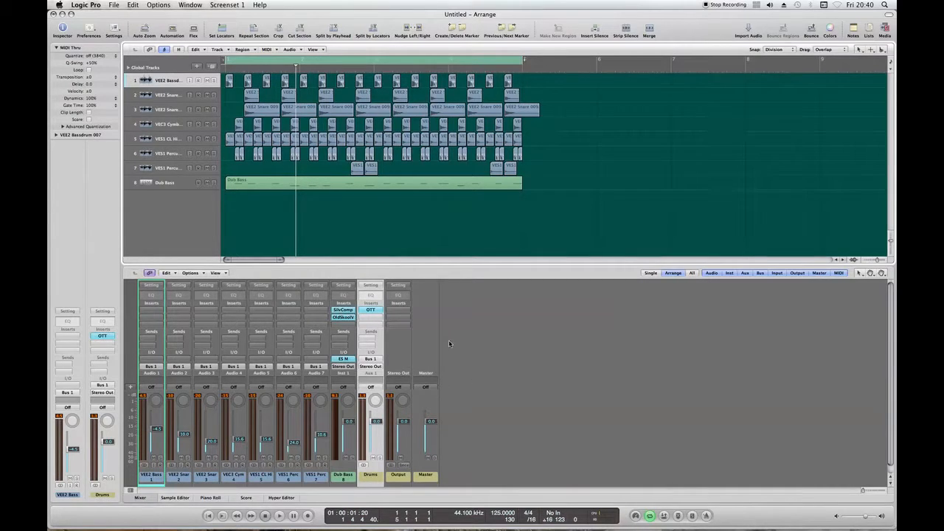
Create another stereo auxiliary channel strip with input Bus 2 and output Output 1-2, and name it Verb.
click(131, 387)
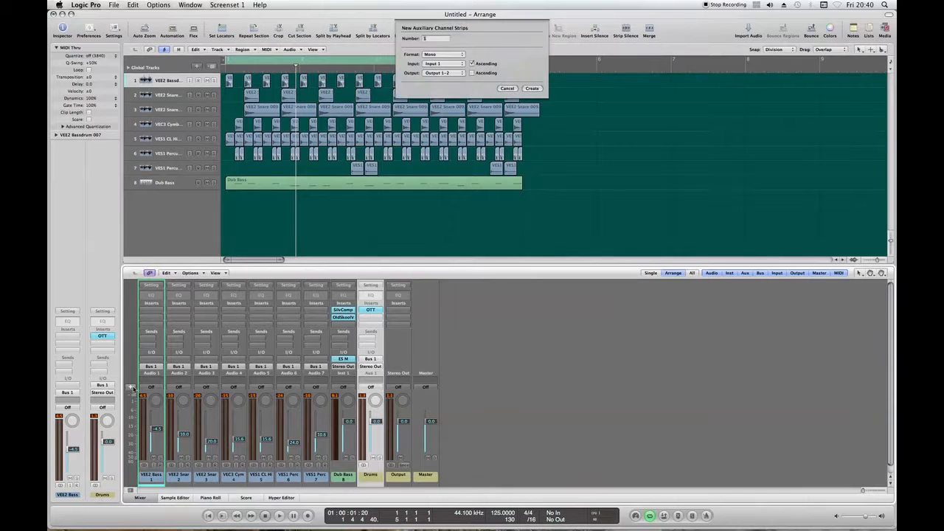
click(451, 56)
click(451, 62)
click(442, 63)
mouse_move(434, 83)
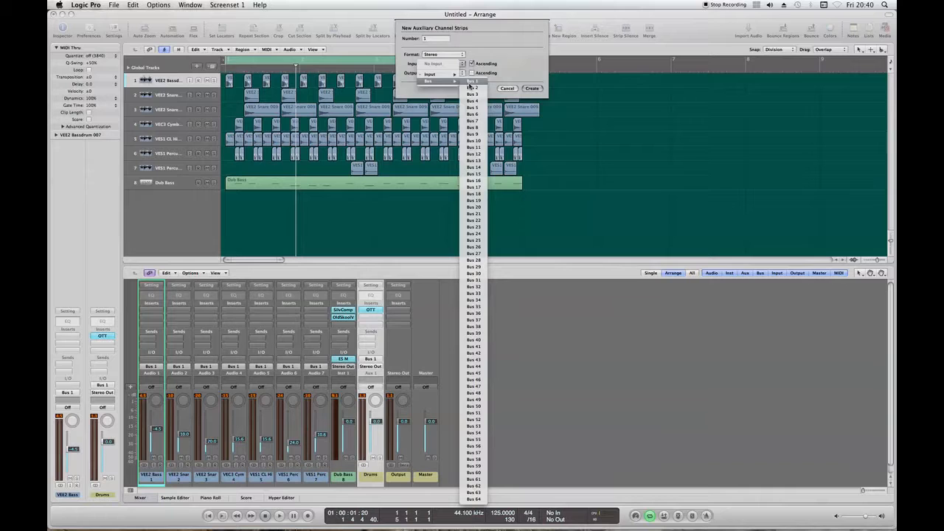
click(472, 88)
click(533, 88)
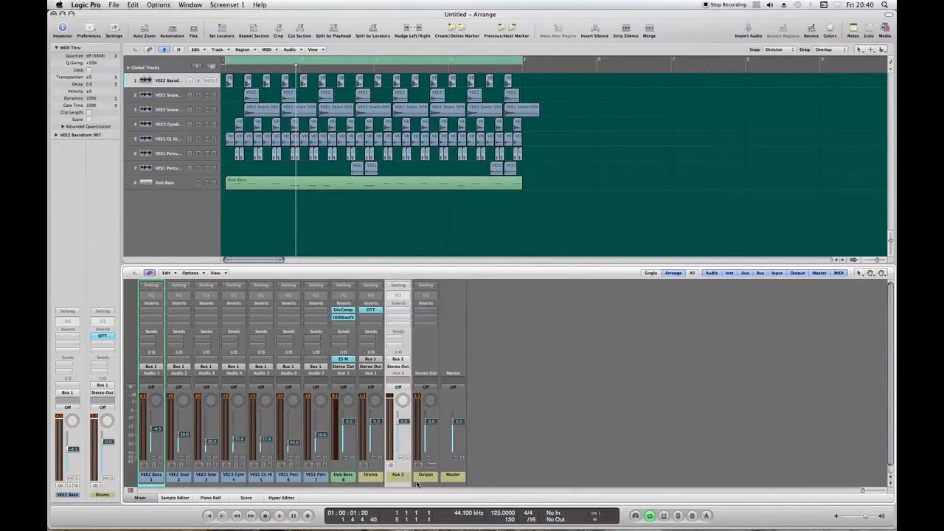
double_click(396, 476)
key(Return)
Insert the Voxengo OldSkoolVerb reverb on the Verb channel and close its window.
click(394, 313)
mouse_move(416, 408)
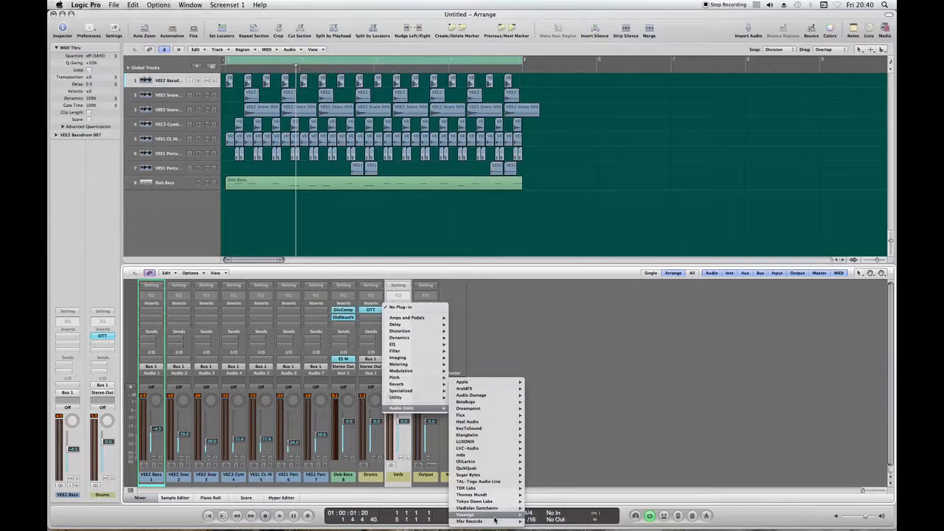
mouse_move(495, 514)
mouse_move(561, 494)
click(607, 500)
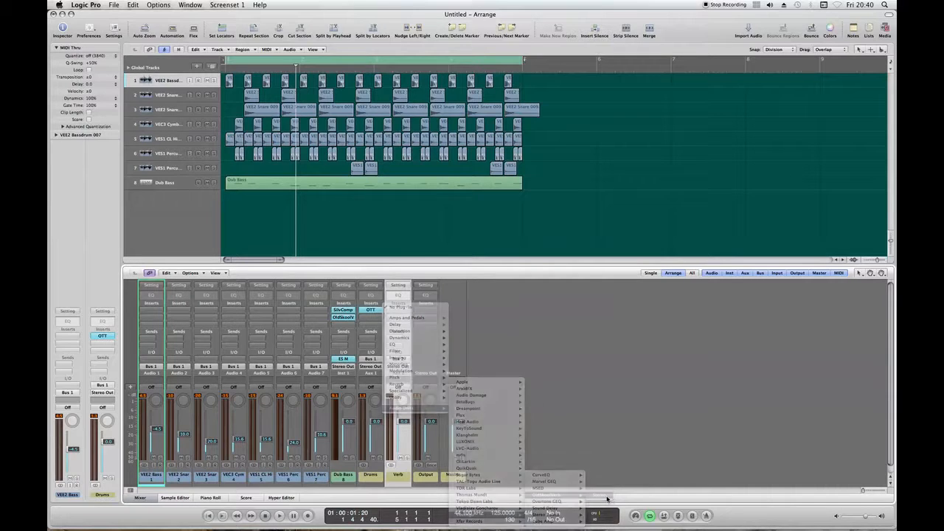
click(76, 41)
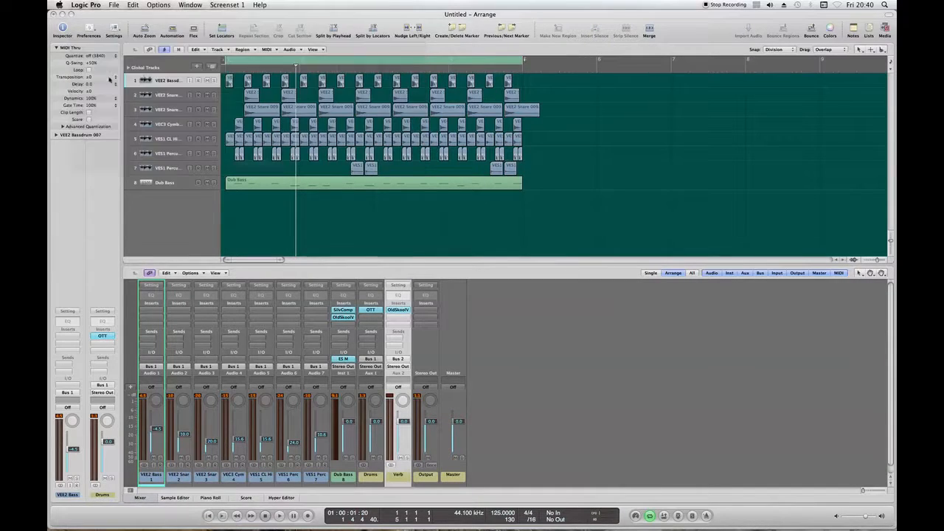
Paste the copied reverb settings into the Verb channel's OldSkoolVerb and close the plug-in.
click(398, 310)
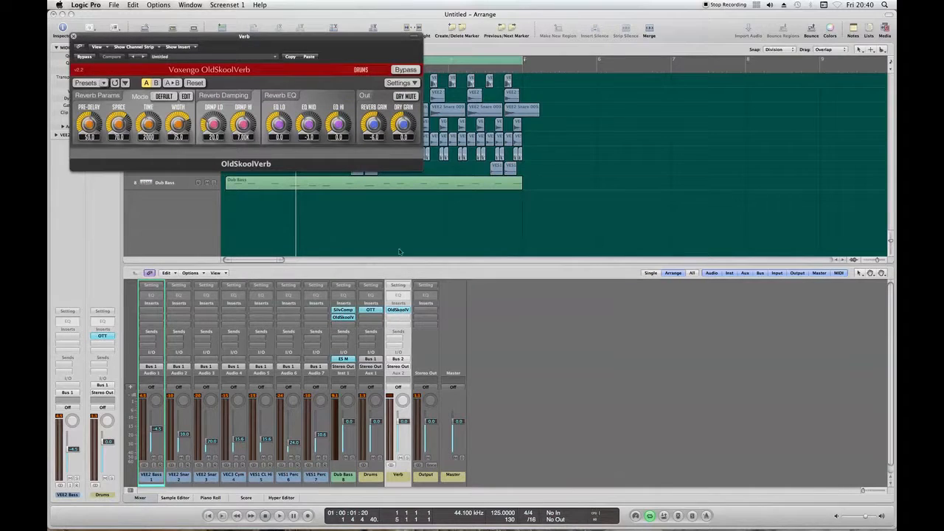
click(308, 57)
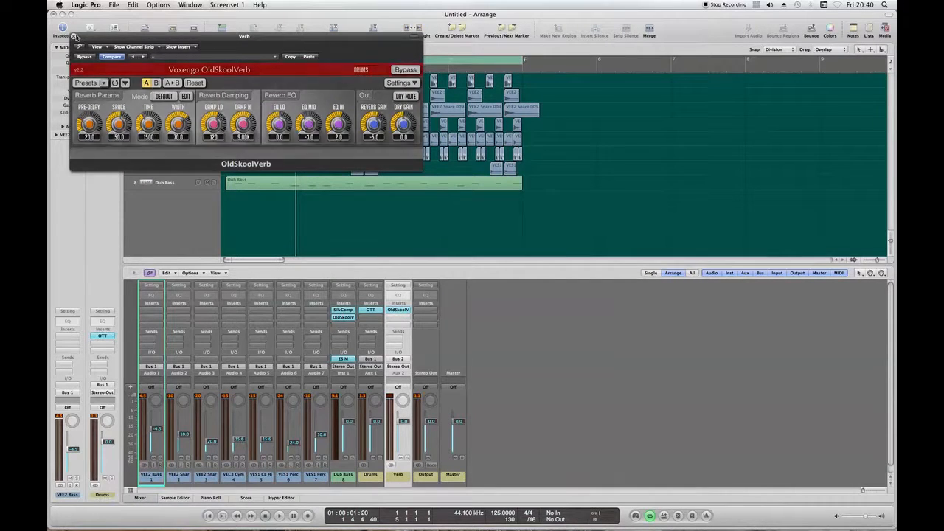
click(74, 36)
Route the outputs of the drum channels Audio 2 to Audio 7, leaving out the bass drum, to Bus 2 (Verb).
click(180, 481)
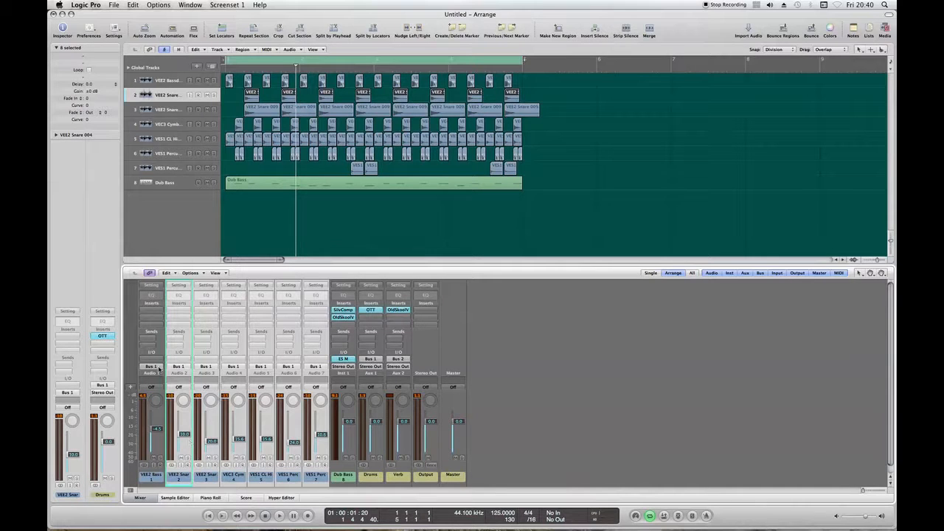
click(188, 369)
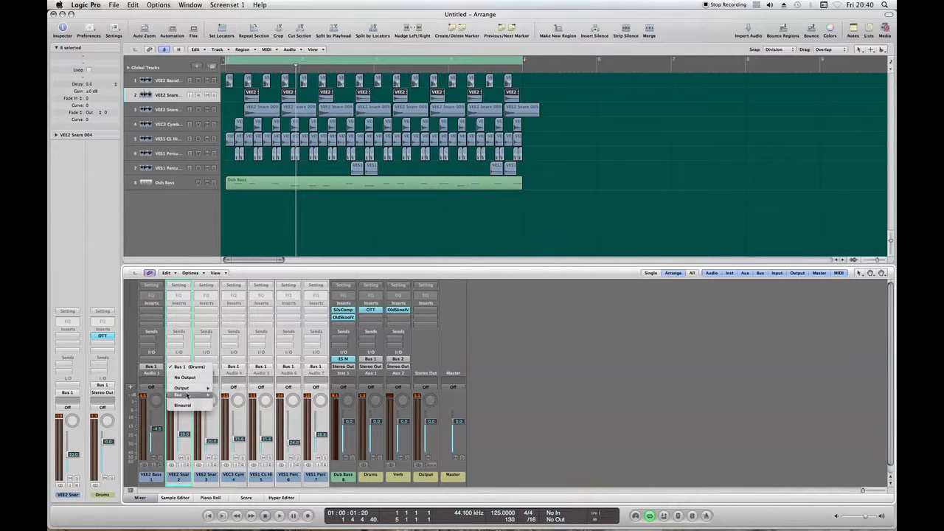
mouse_move(189, 396)
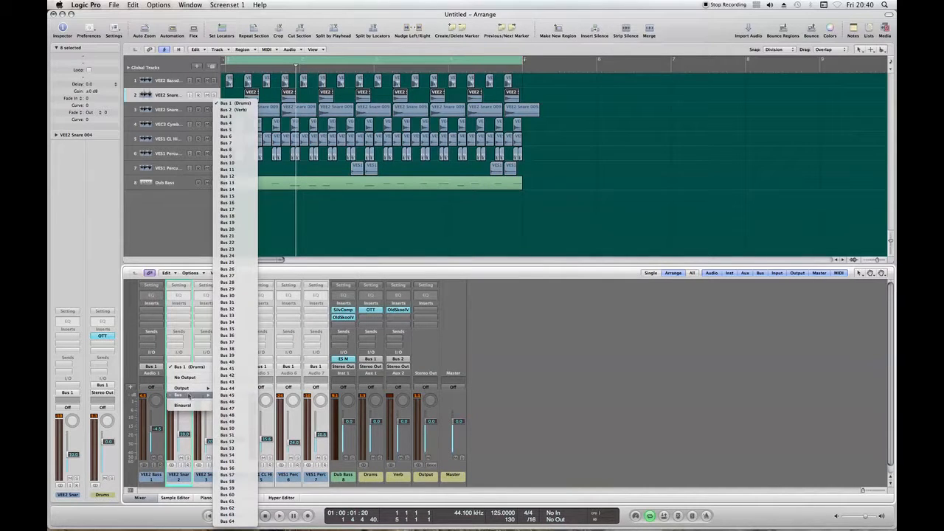
click(235, 109)
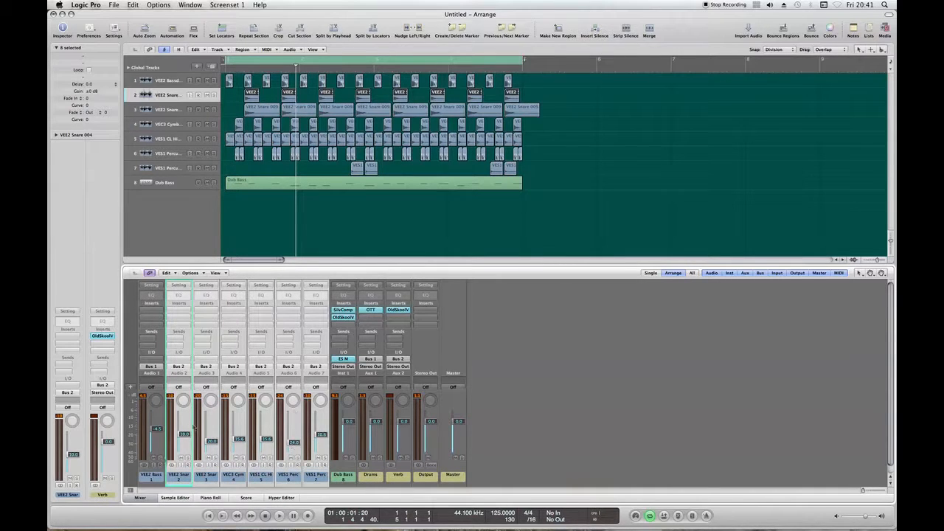
Compare the output routing of the bass drum and snare channels, clear the region selection and audition the beat with the reverb bus.
click(147, 480)
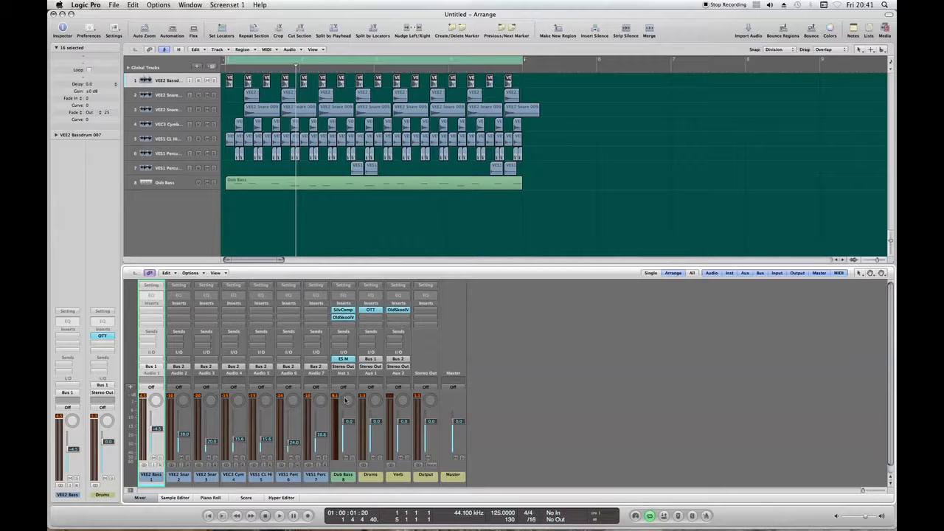
click(181, 477)
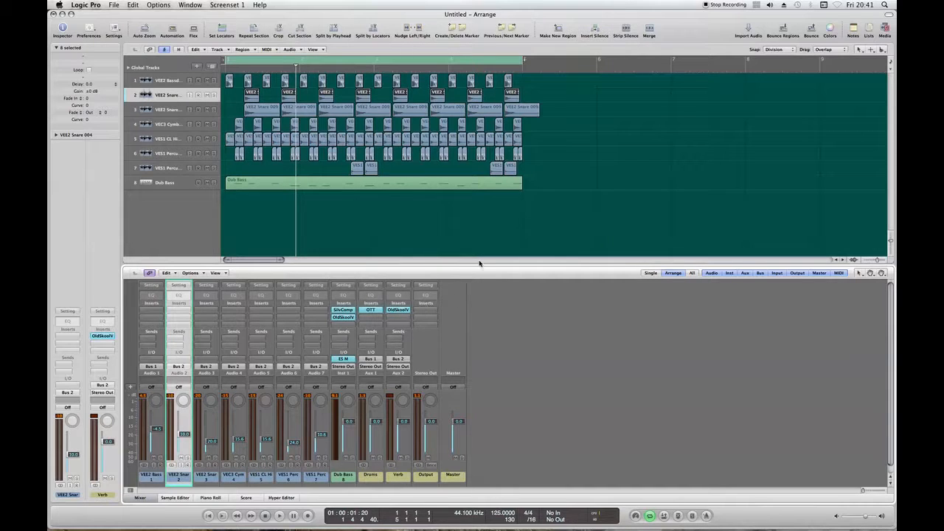
click(463, 239)
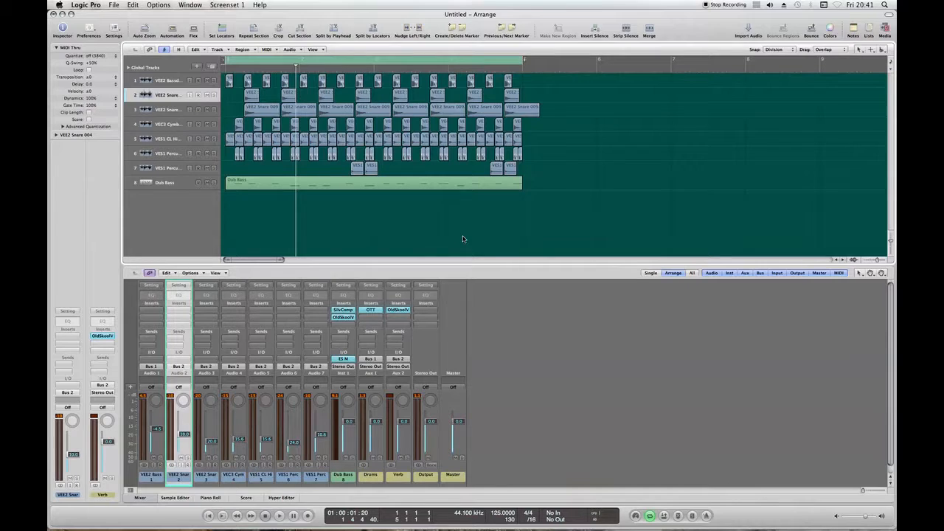
key(space)
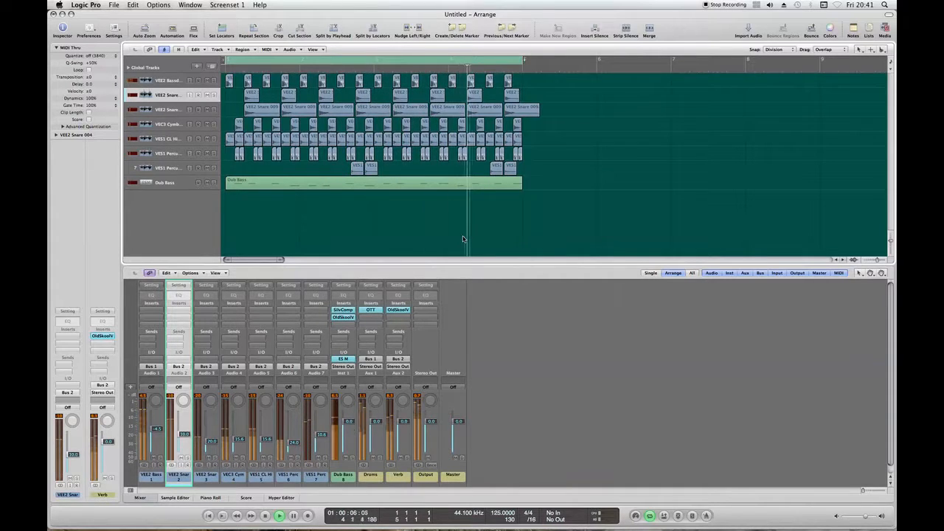
key(space)
Paste the copied reverb settings again into the Verb channel's OldSkoolVerb and close the plug-in.
double_click(404, 312)
click(309, 57)
click(74, 36)
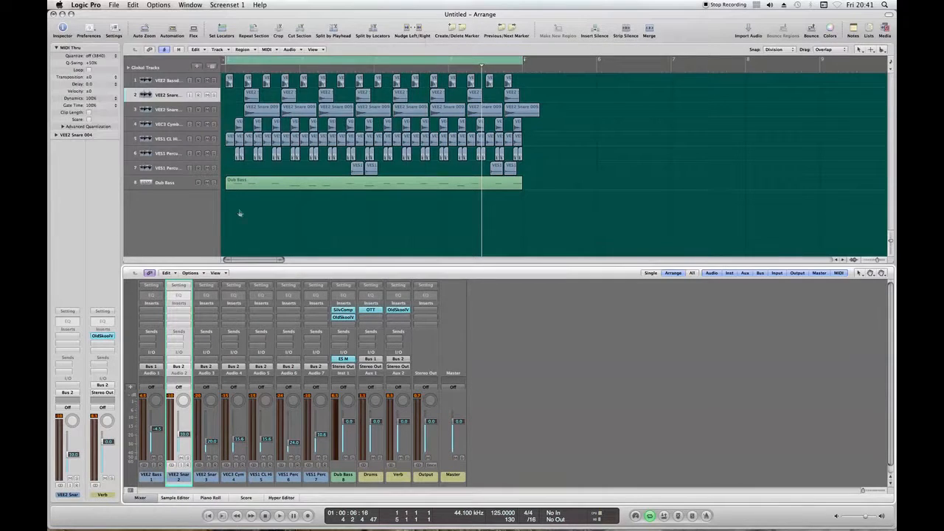
Play the loop again to check the drums through the Verb bus, then stop playback.
click(320, 241)
key(space)
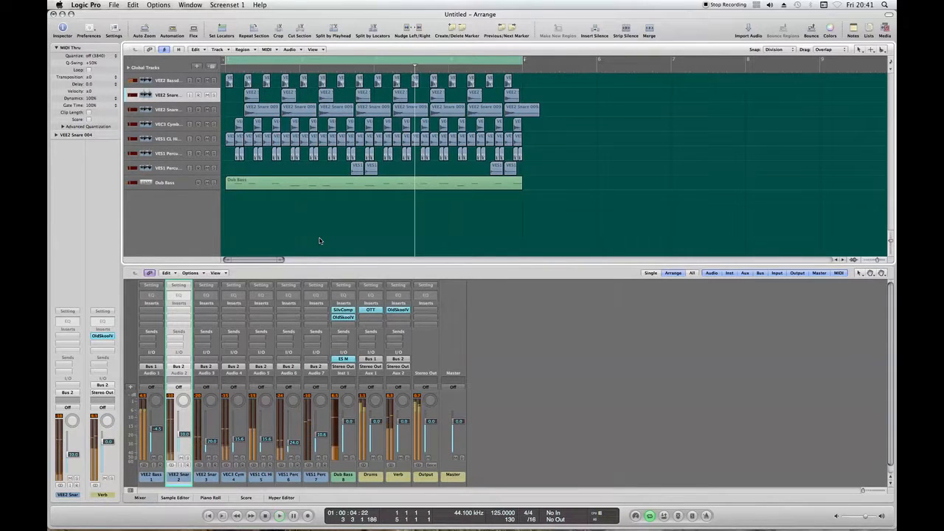
key(space)
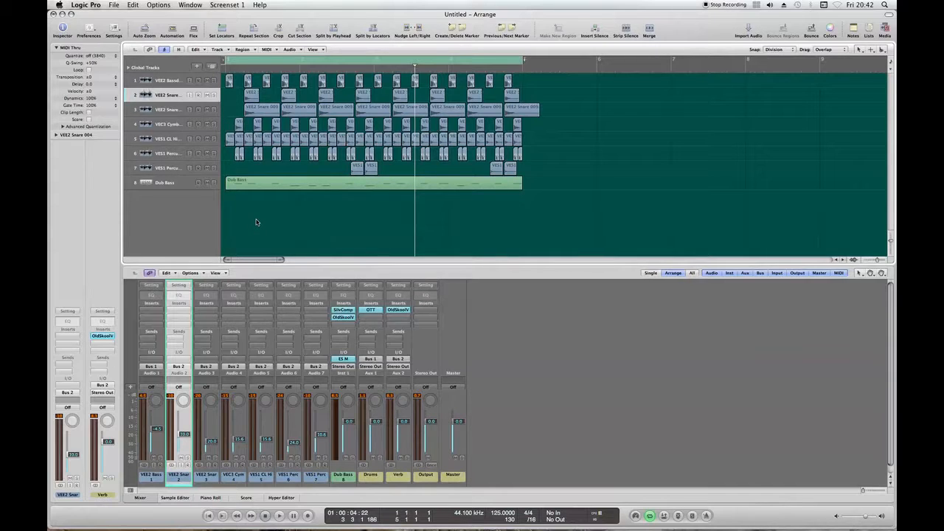
Create one software instrument track with output Output 1-2 and move it directly below the Dub Bass track.
click(219, 50)
click(230, 73)
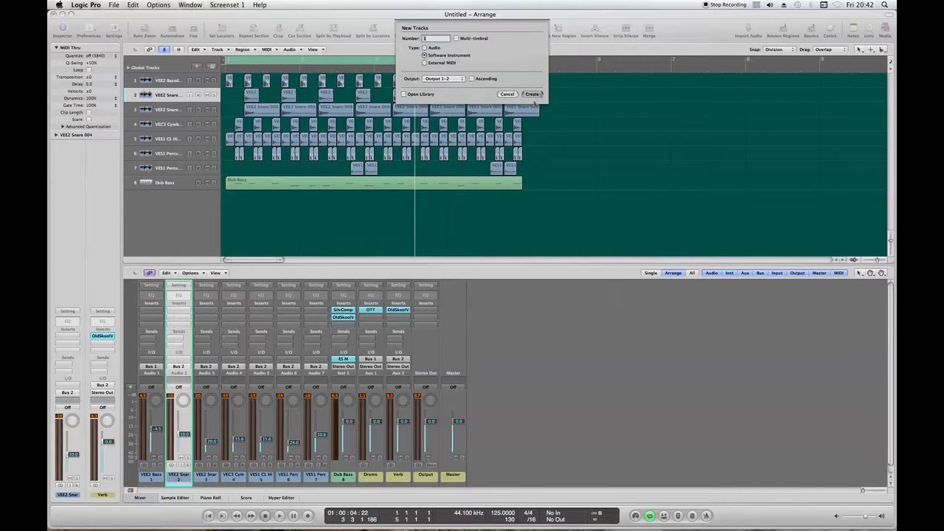
click(532, 94)
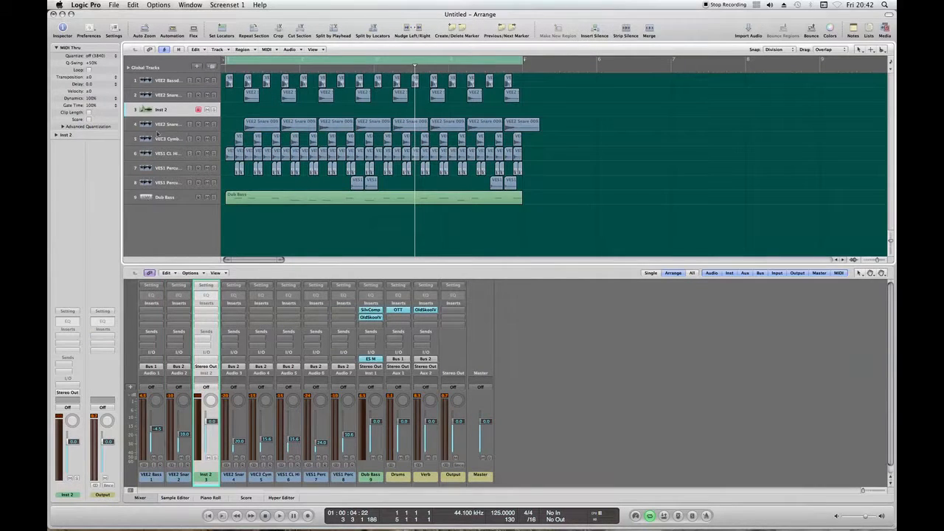
drag(157, 109, 171, 207)
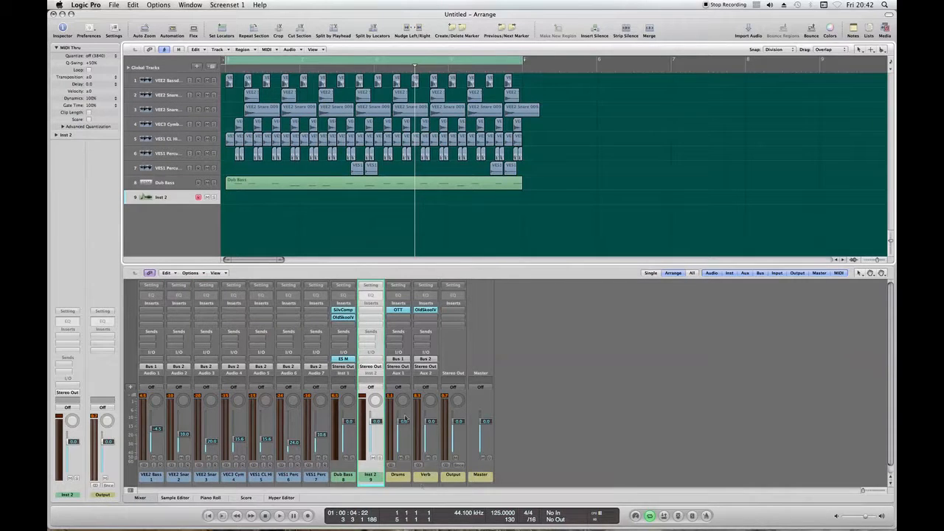
Load the TAL NoiseMaker synth from TAL-Togu Audio Line as the instrument on the new track.
click(68, 378)
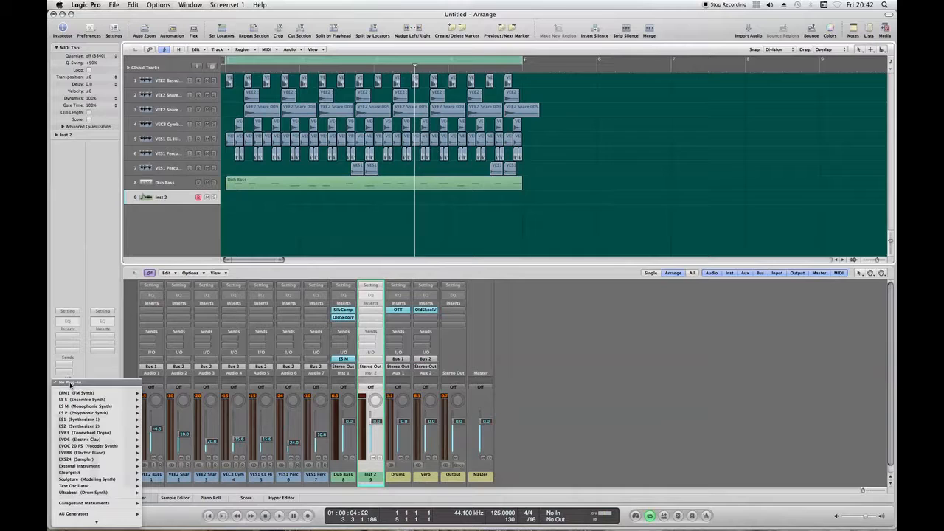
mouse_move(88, 515)
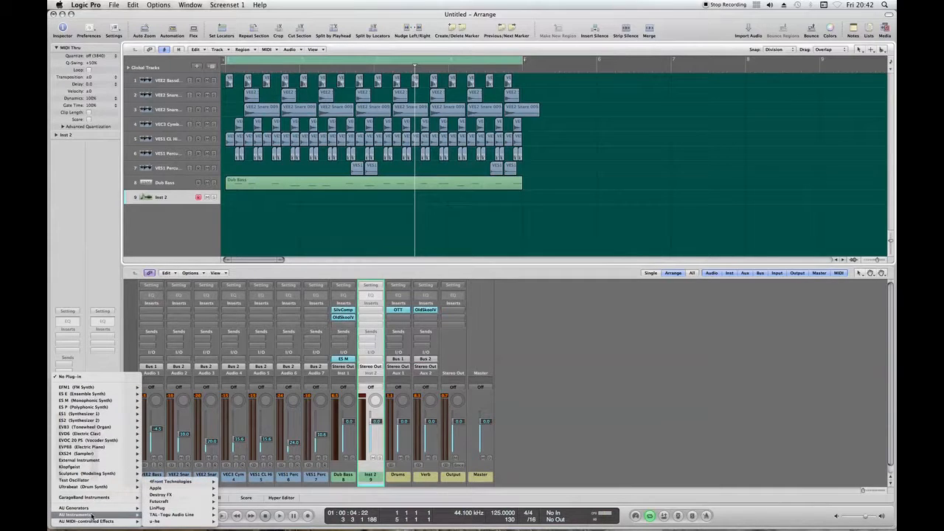
mouse_move(173, 517)
mouse_move(255, 509)
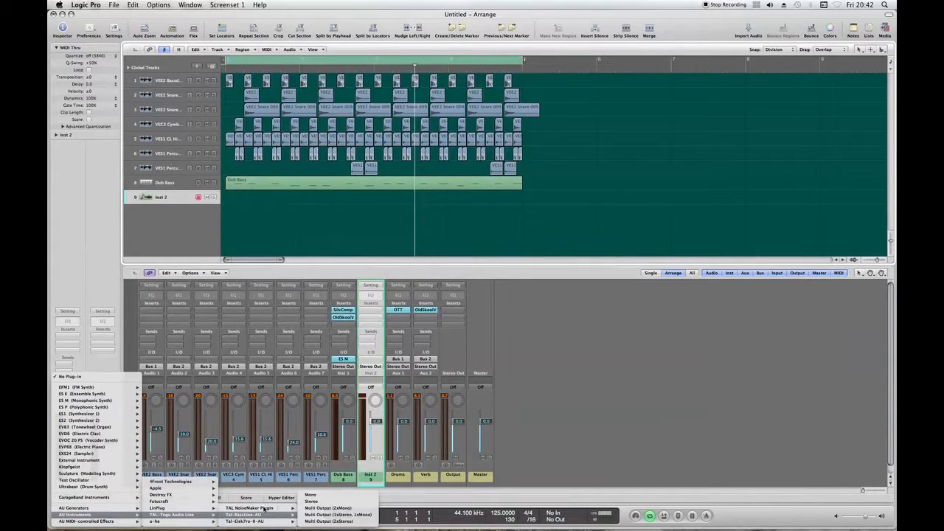
click(310, 508)
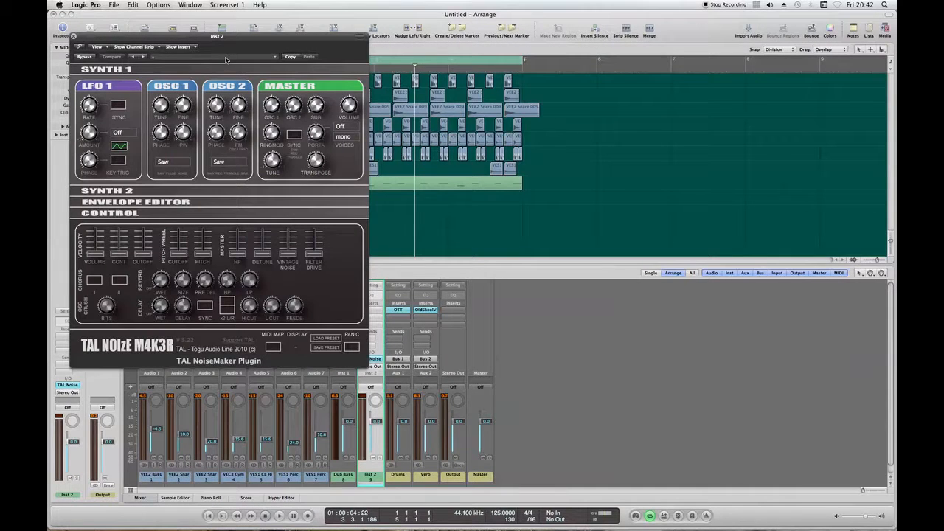
Load the factory preset LD Shiver Stab AS in TAL NoiseMaker, close the plug-in and lower the channel's volume.
click(226, 57)
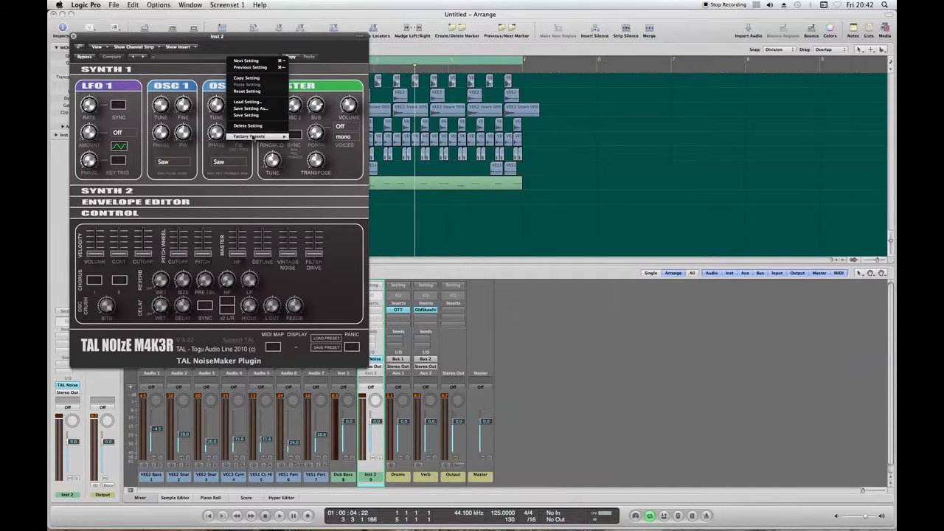
mouse_move(252, 137)
scroll(341, 284, down, 5)
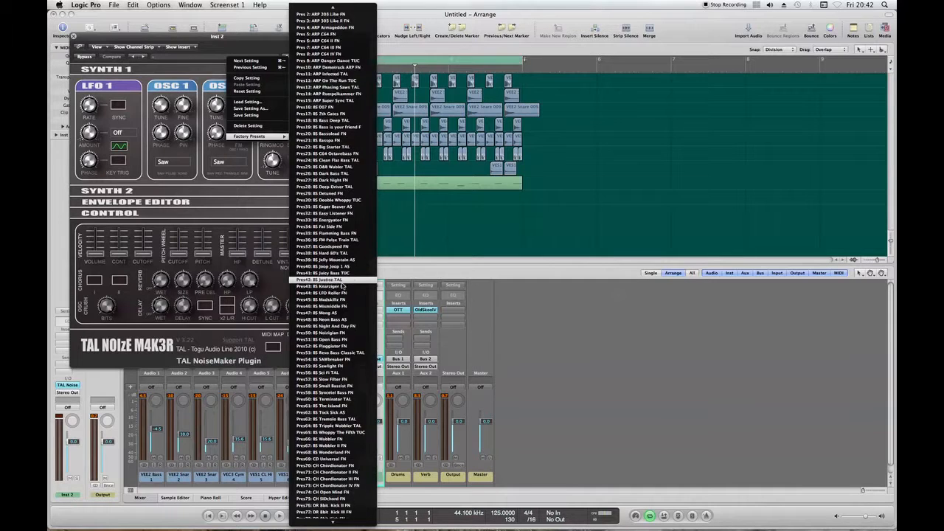
scroll(341, 284, down, 15)
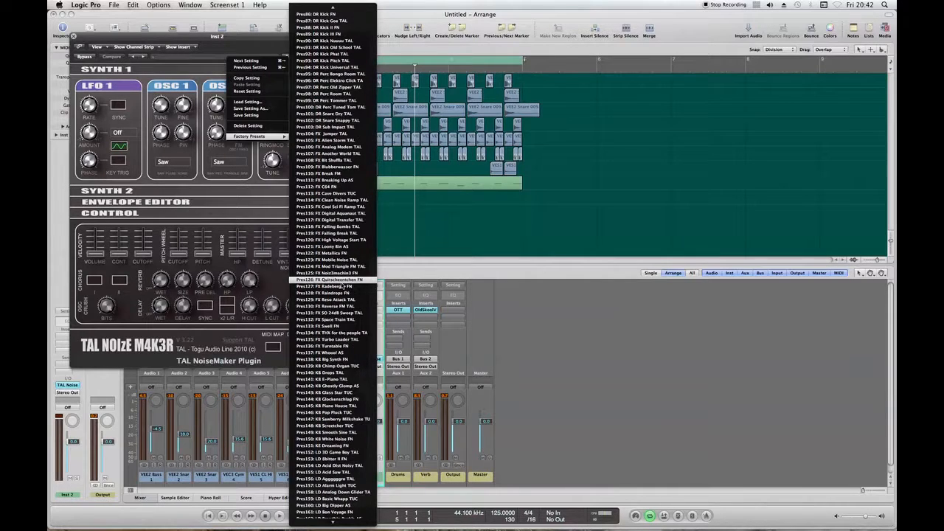
scroll(363, 285, down, 2)
scroll(362, 286, down, 5)
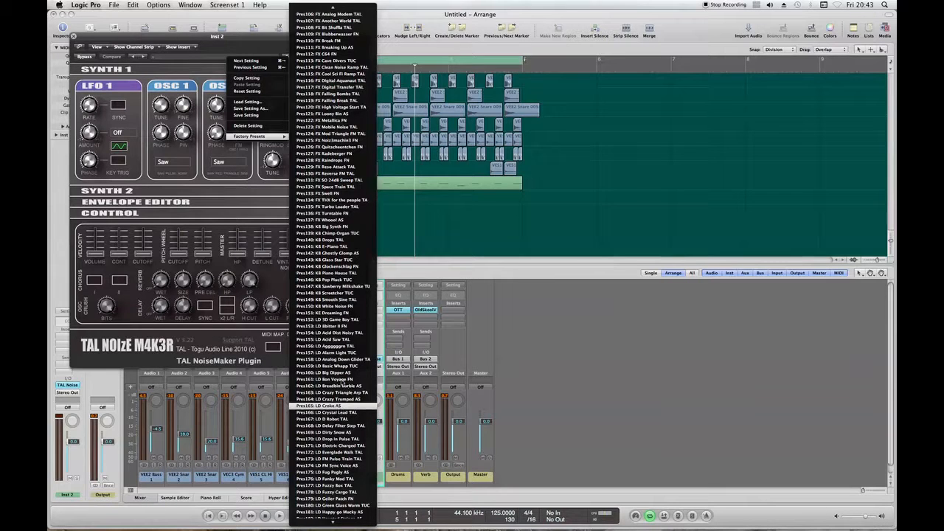
scroll(337, 440, down, 2)
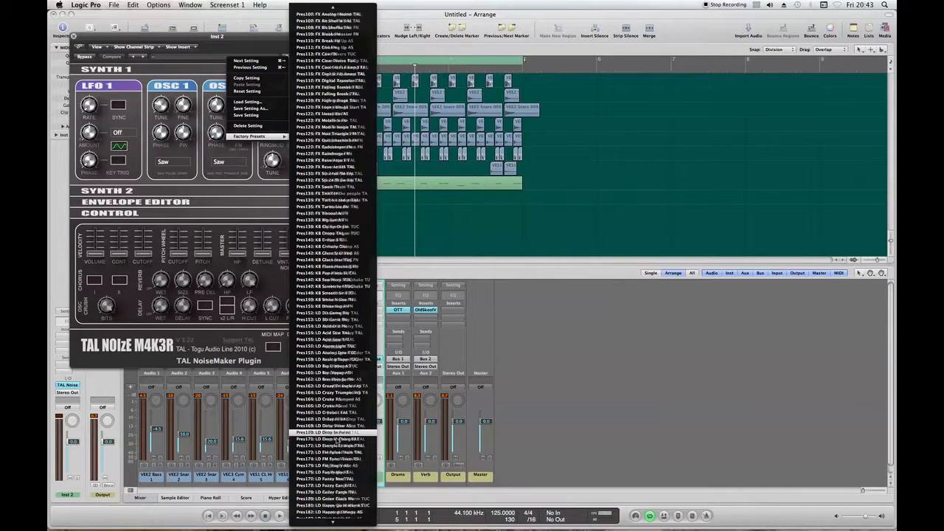
scroll(337, 439, down, 12)
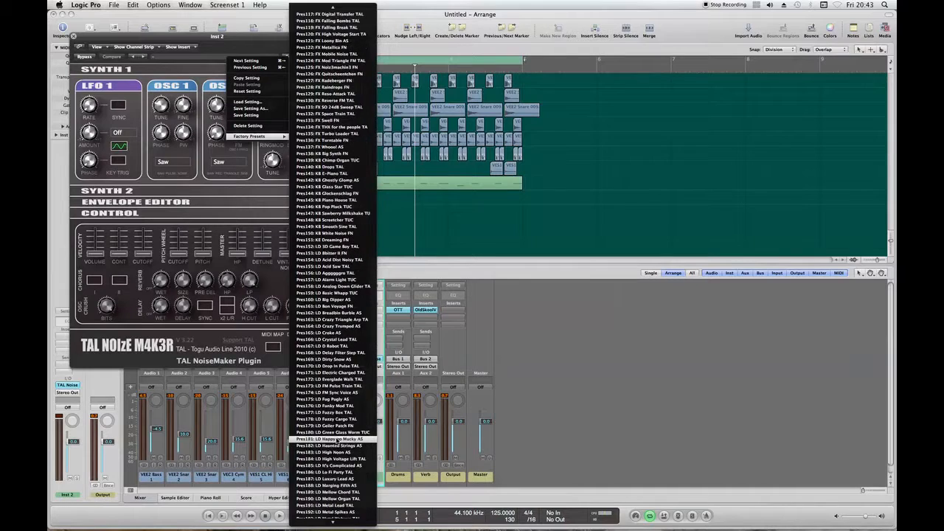
scroll(337, 439, down, 6)
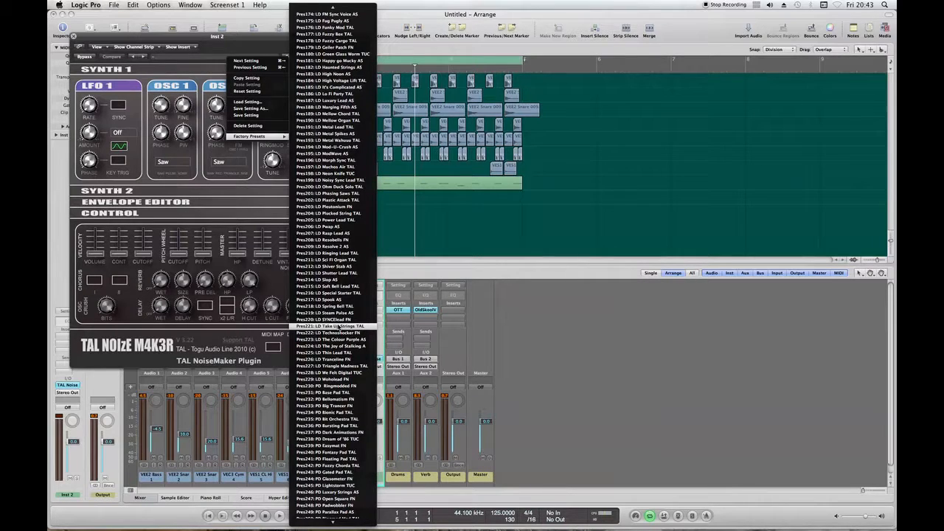
click(332, 267)
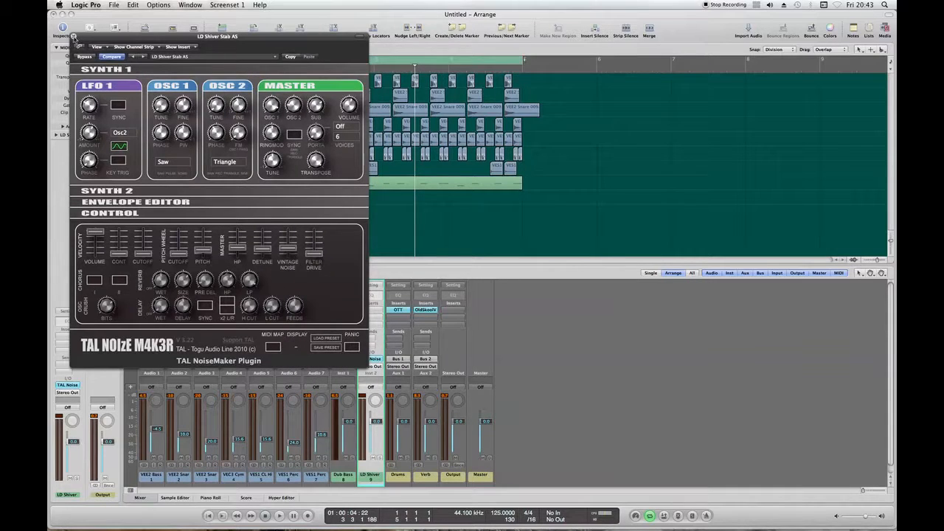
click(74, 37)
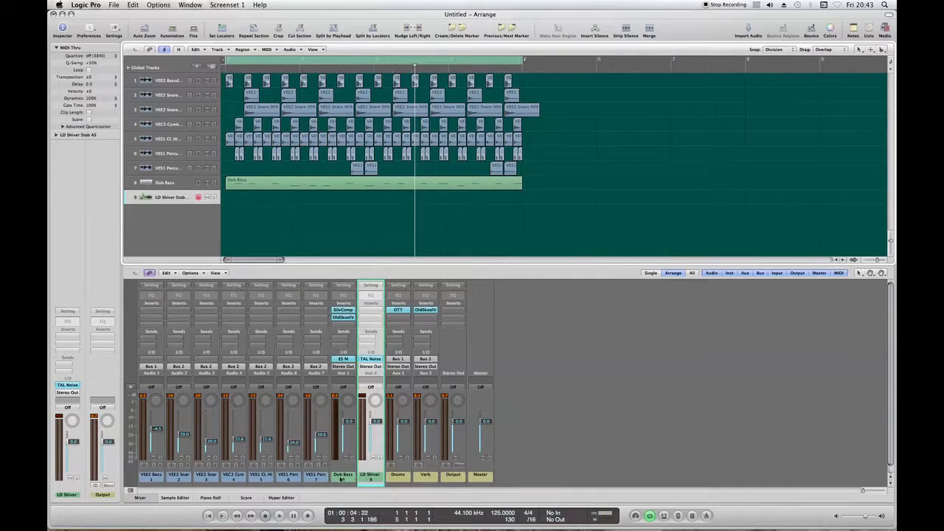
drag(376, 425, 376, 435)
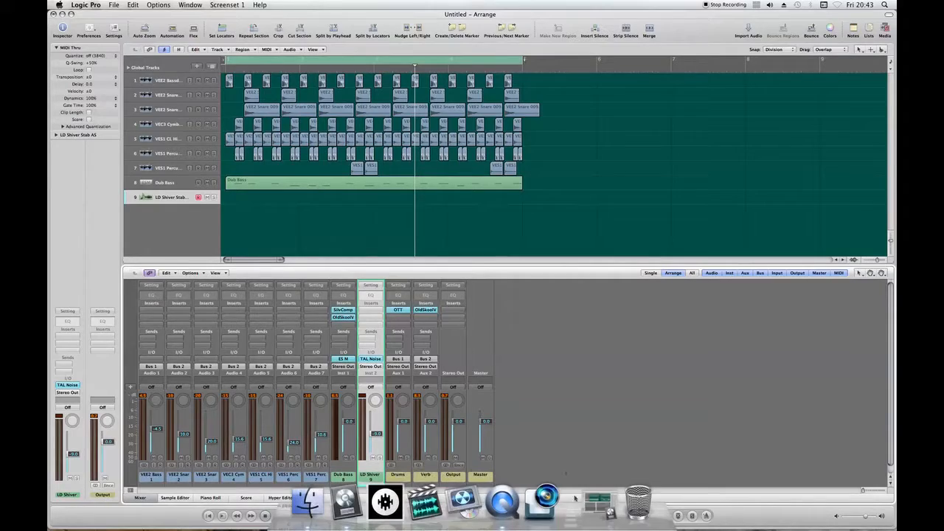
Switch to the Tutorial project and copy the first four short LD Shiver Stab AS regions after the intro.
click(571, 488)
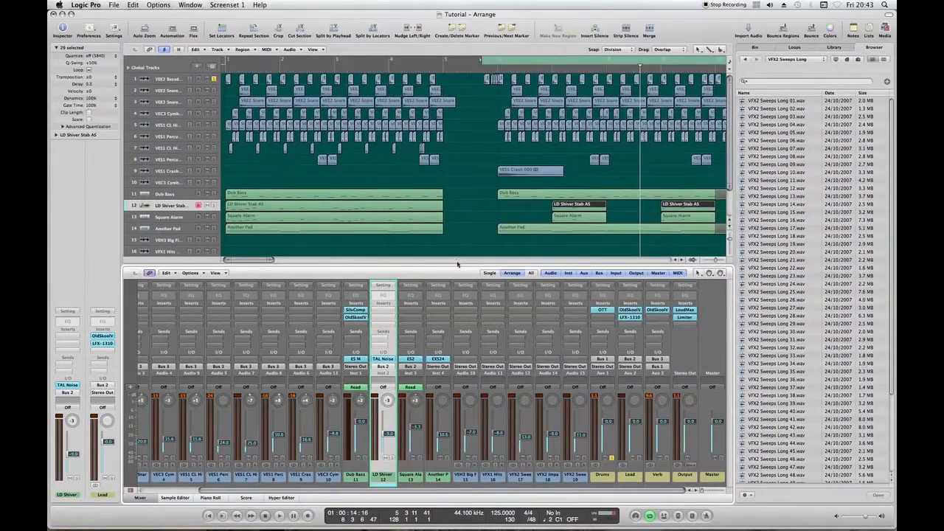
scroll(475, 222, right, 2)
scroll(476, 223, right, 6)
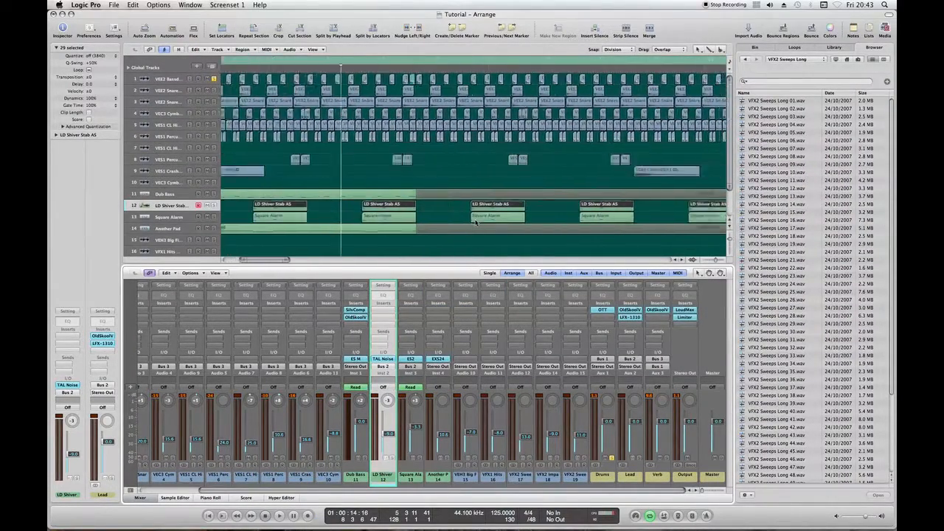
scroll(475, 221, left, 10)
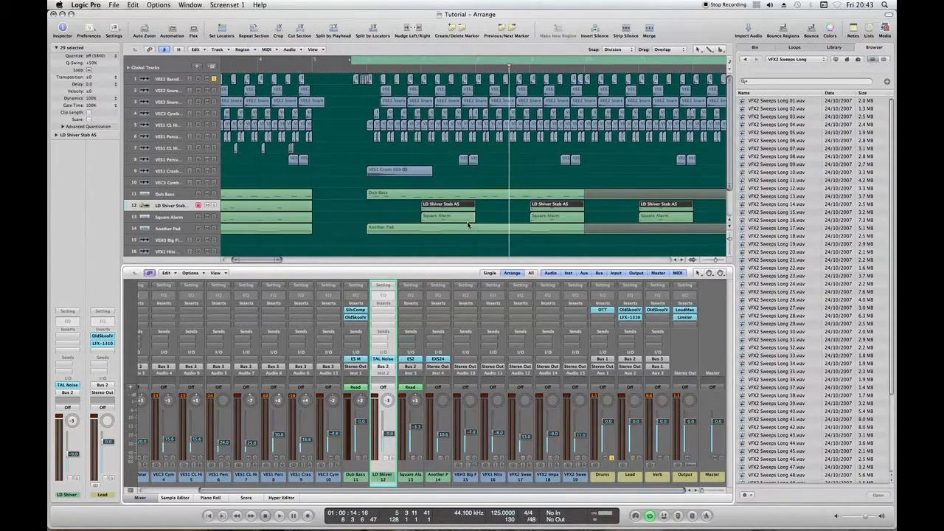
scroll(468, 225, down, 5)
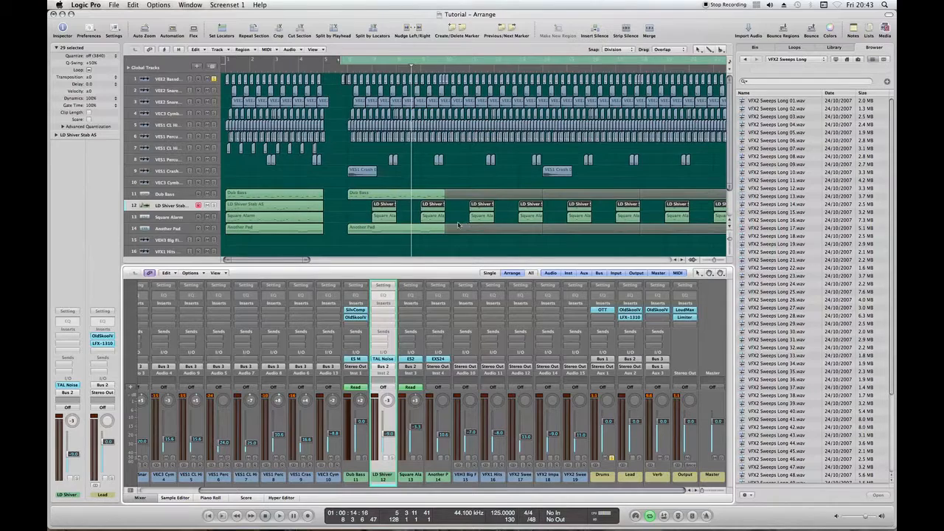
click(410, 213)
scroll(405, 214, right, 5)
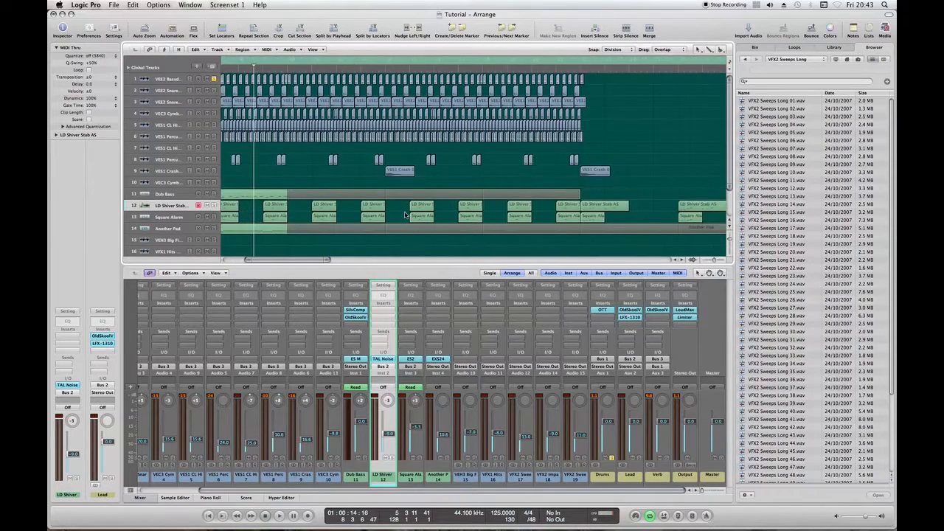
scroll(404, 215, right, 8)
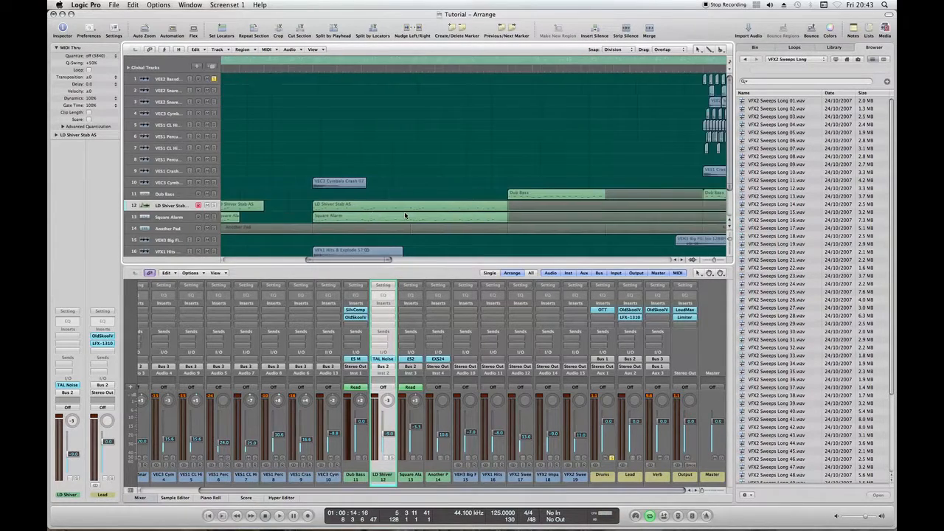
scroll(404, 215, left, 8)
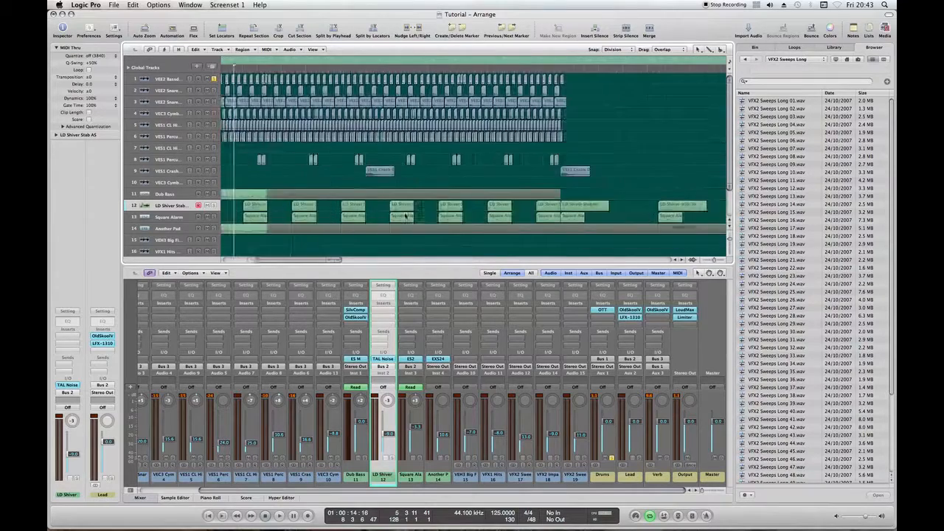
drag(365, 208, 543, 210)
click(197, 50)
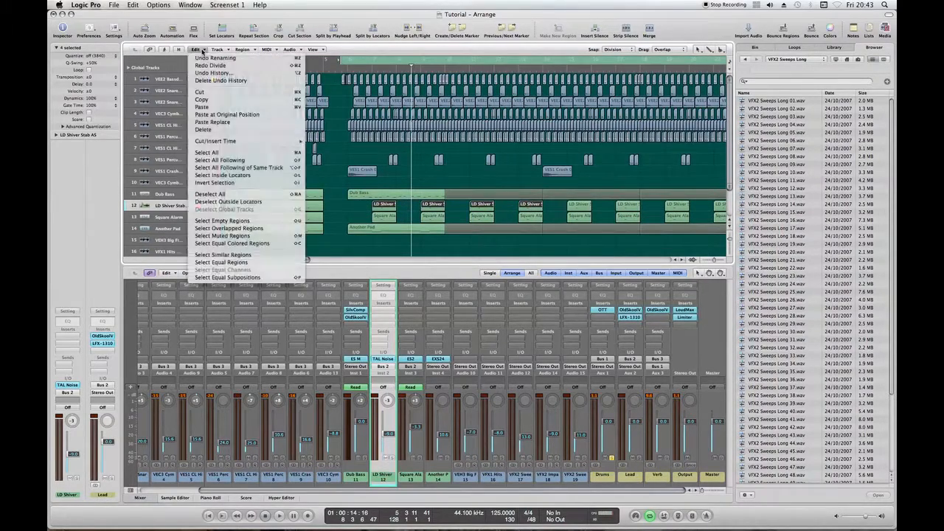
click(200, 99)
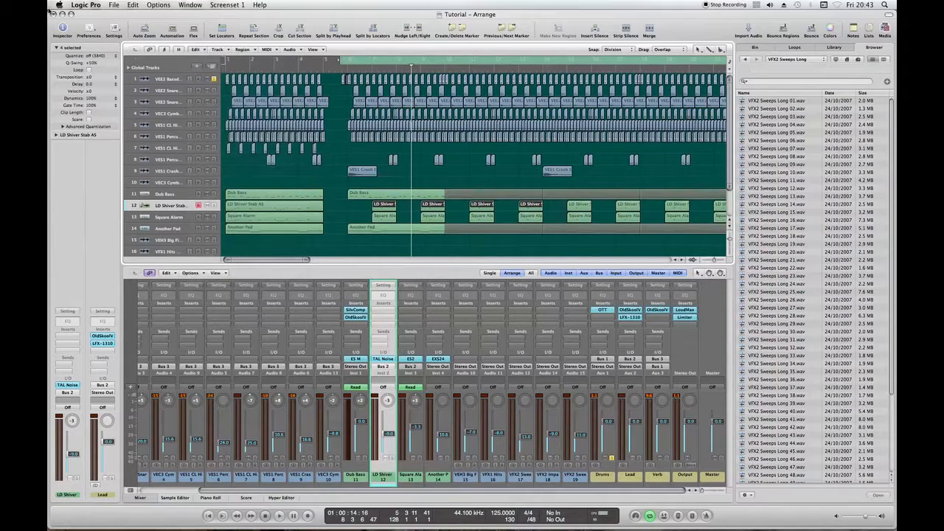
Switch back to the Untitled project and paste the copied regions onto the LD Shiver Stab AS track, starting at bar 1.
click(62, 14)
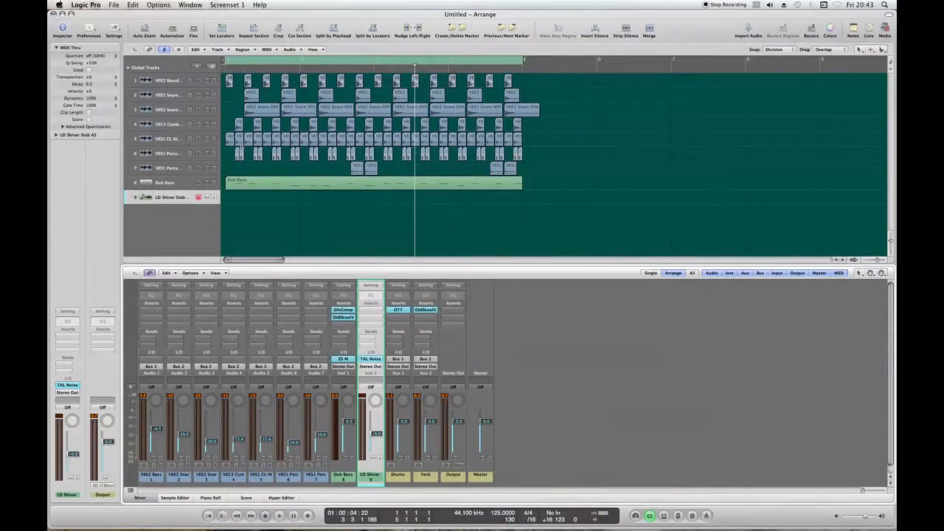
click(242, 200)
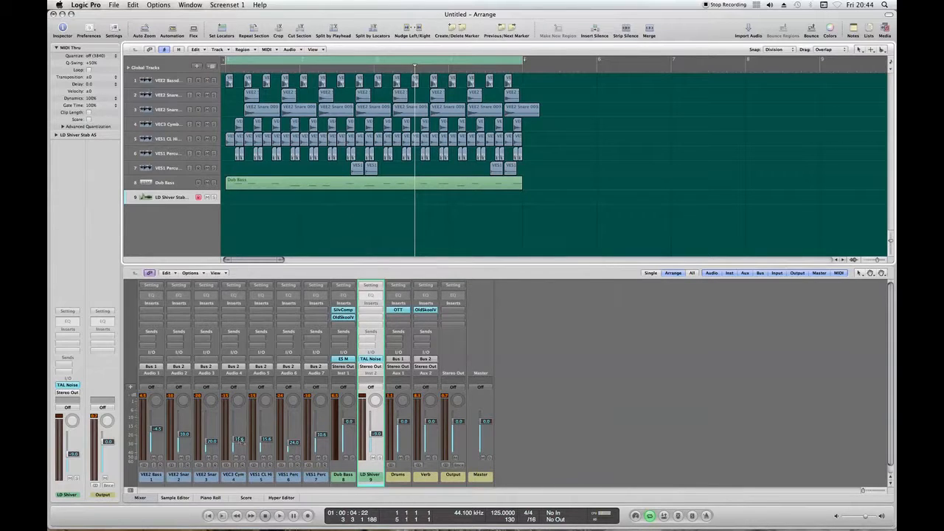
click(264, 515)
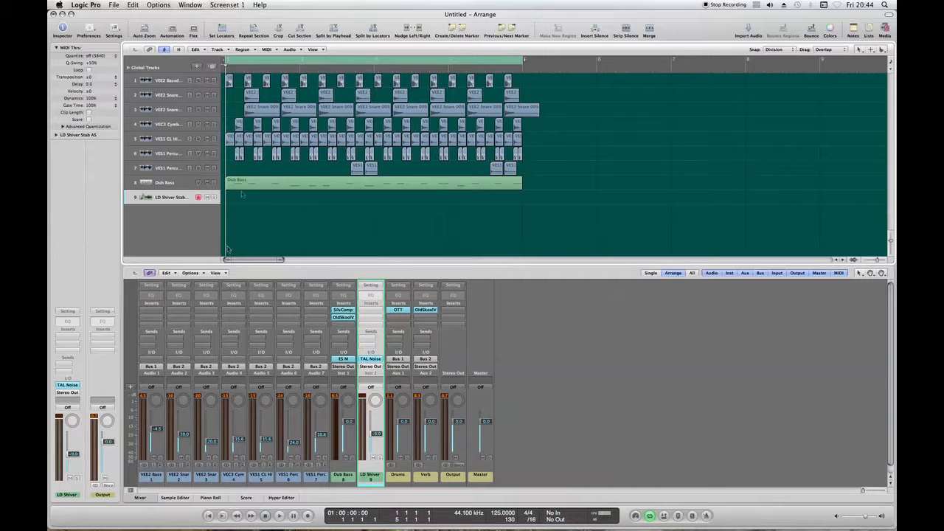
click(196, 49)
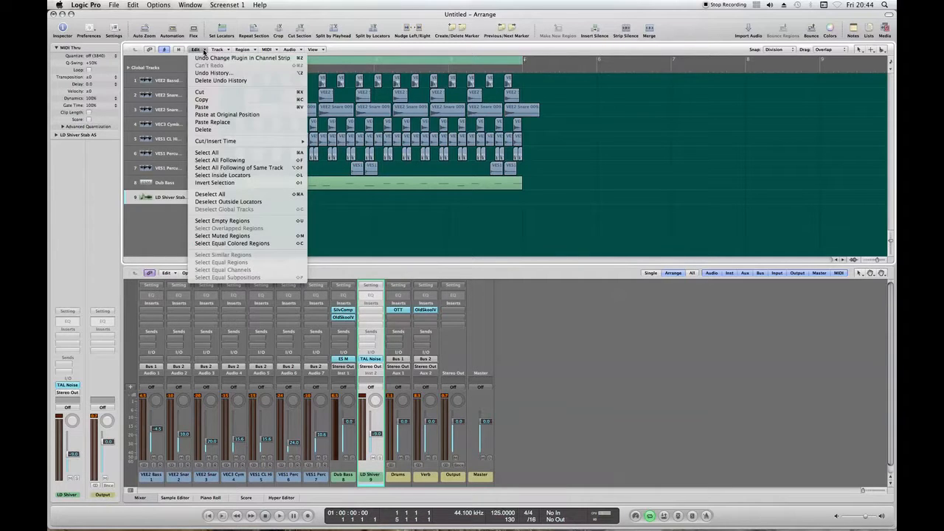
click(211, 121)
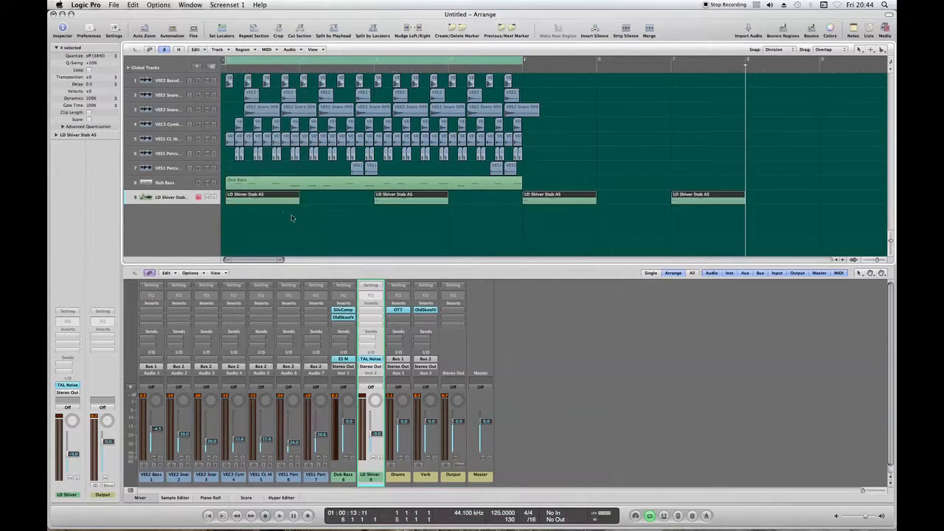
Shift the four LD Shiver Stab AS regions one bar later and delete the two beyond the four-bar loop.
drag(249, 198, 313, 215)
click(312, 215)
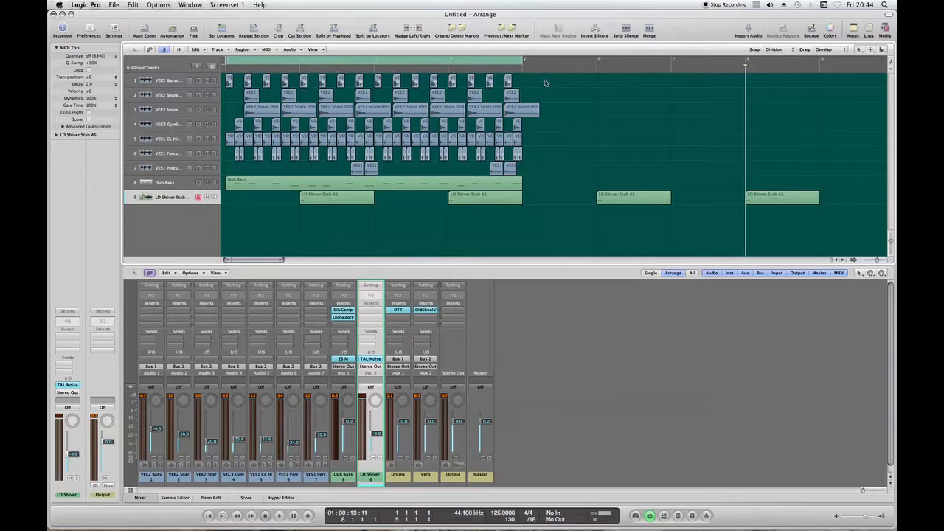
drag(604, 186, 781, 224)
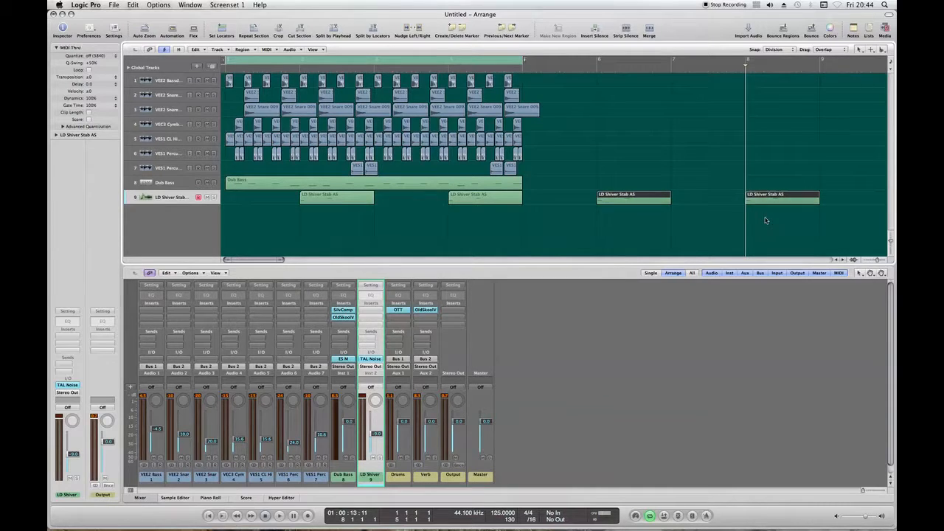
key(Delete)
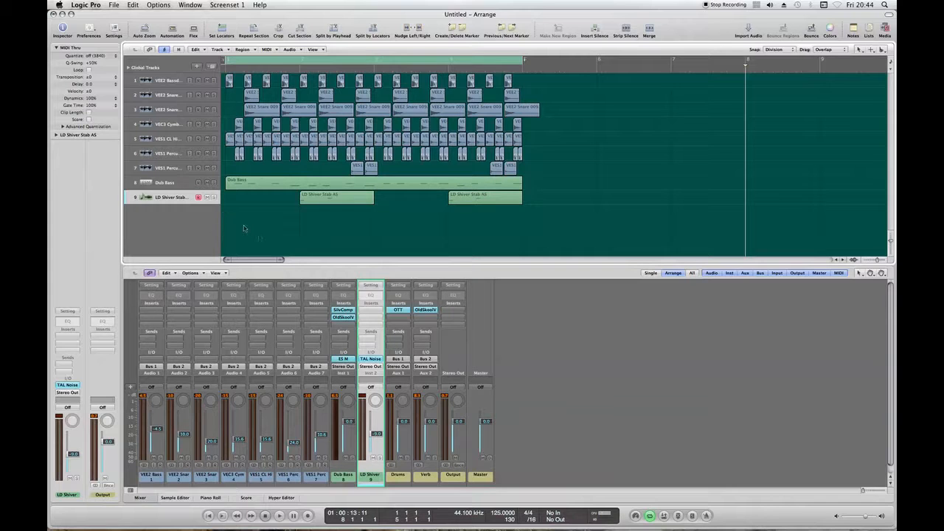
Play the loop from the beginning to hear the lead with the beat, and stop playback.
key(Return)
key(space)
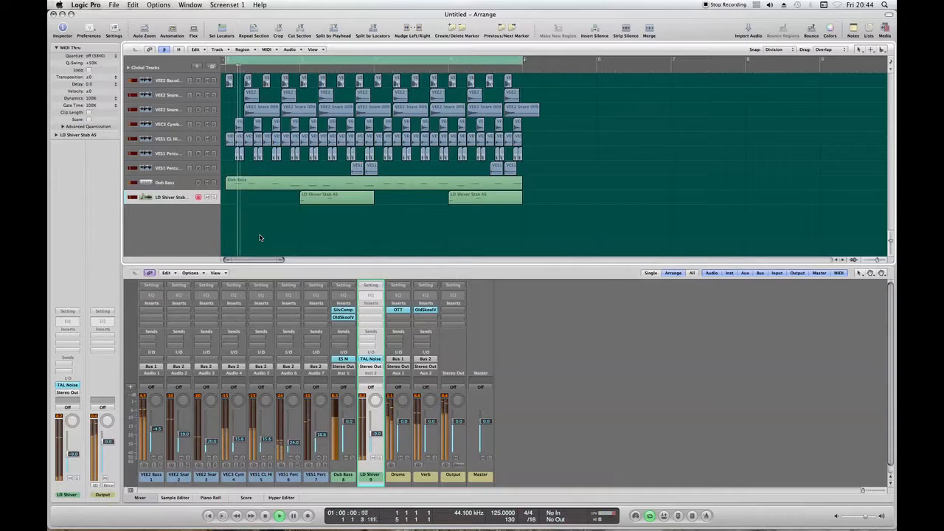
key(space)
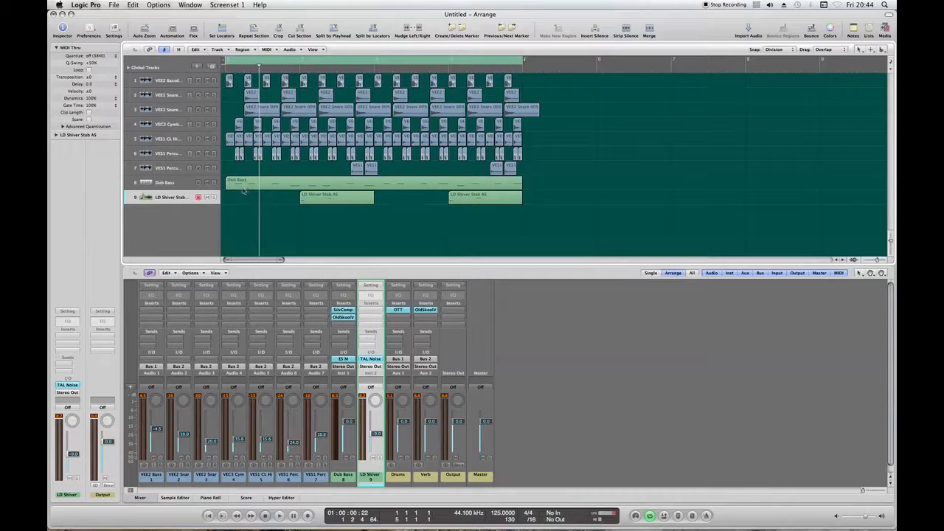
Create one stereo auxiliary channel strip with input Bus 3 and output Output 1-2, and rename it Lead.
click(131, 387)
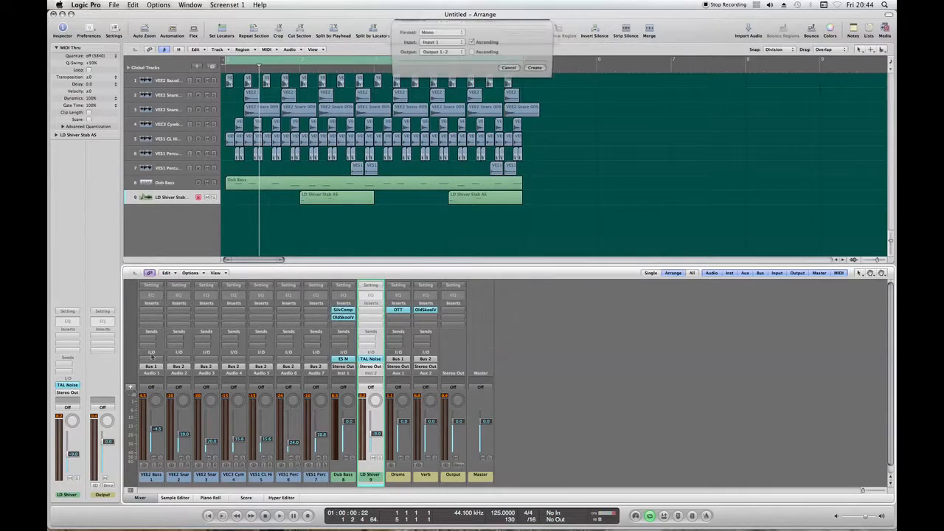
click(440, 55)
click(435, 64)
click(438, 64)
mouse_move(436, 75)
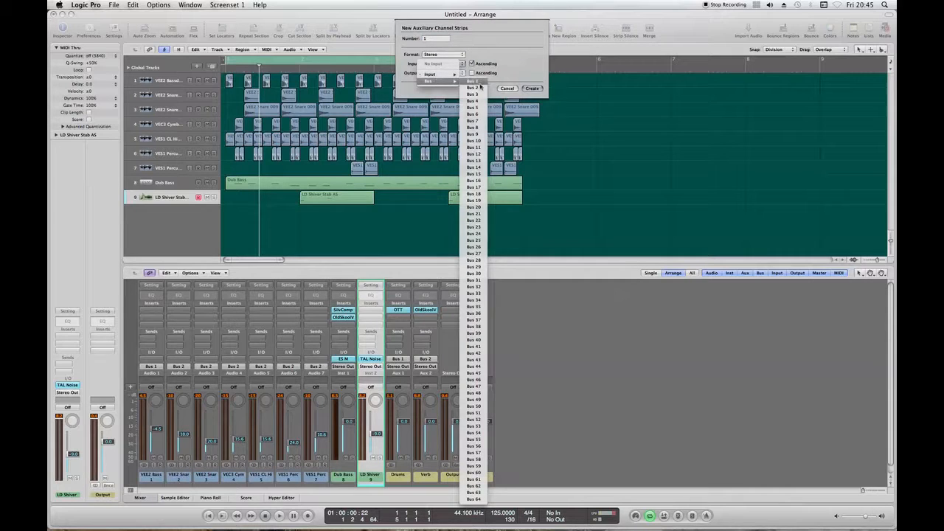
click(479, 95)
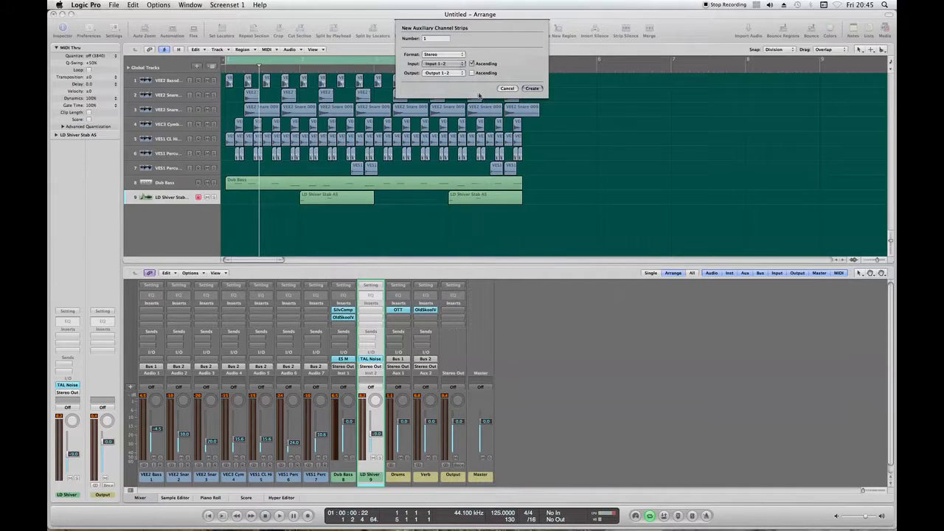
click(532, 88)
double_click(455, 476)
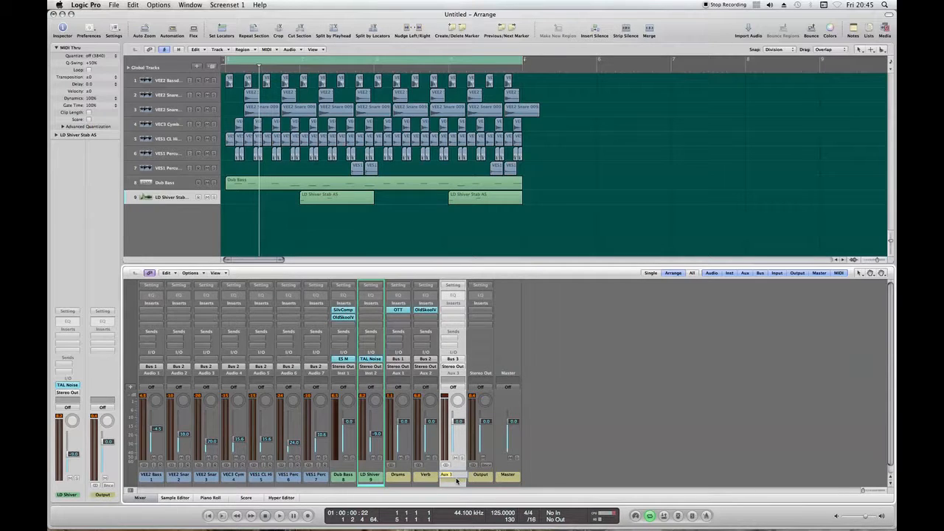
key(Return)
Insert the Voxengo OldSkoolVerb reverb on the Lead aux channel and close its window.
click(453, 313)
mouse_move(476, 407)
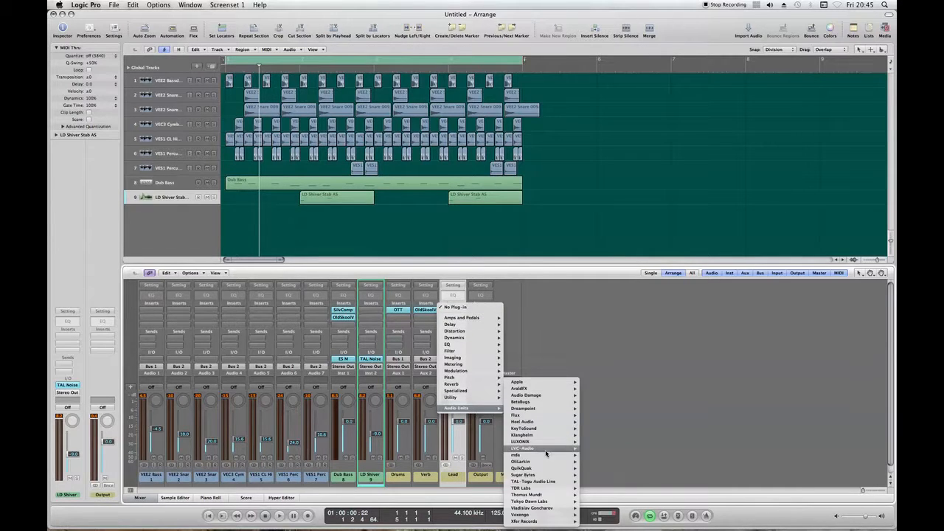
mouse_move(537, 516)
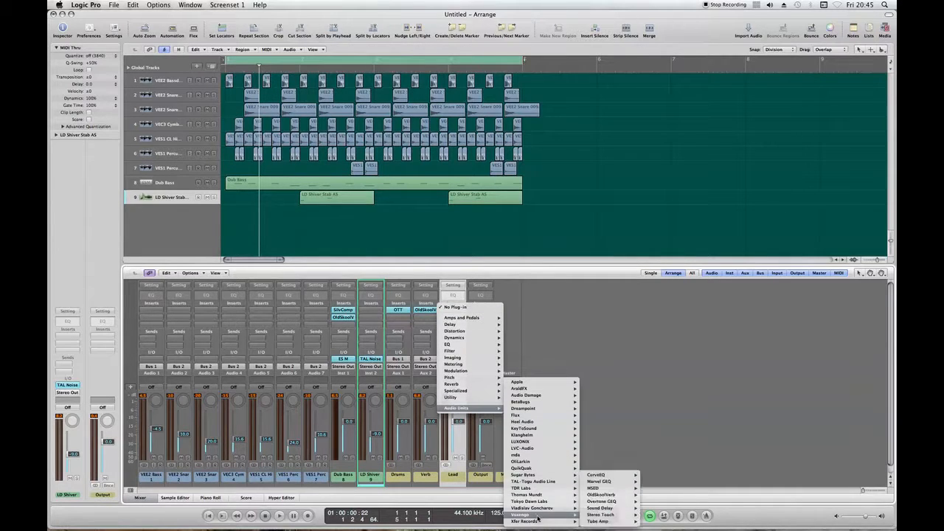
click(601, 495)
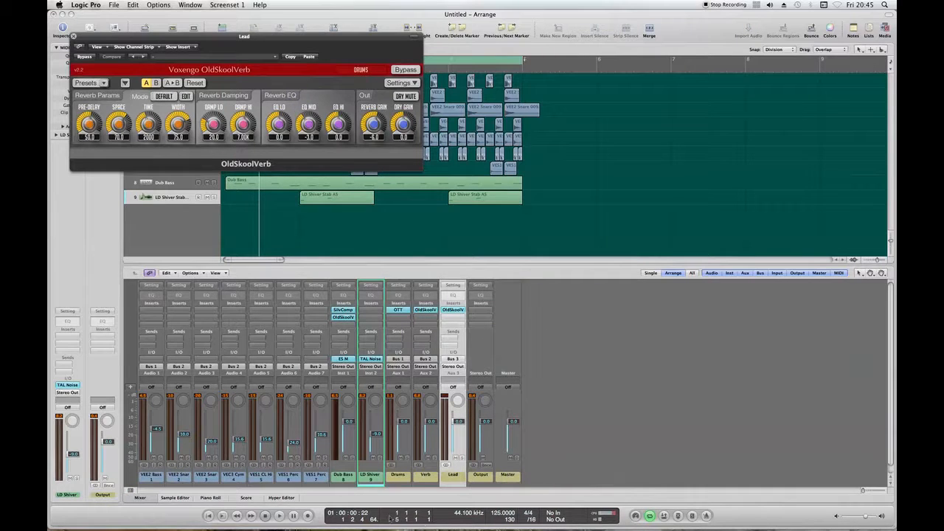
click(74, 35)
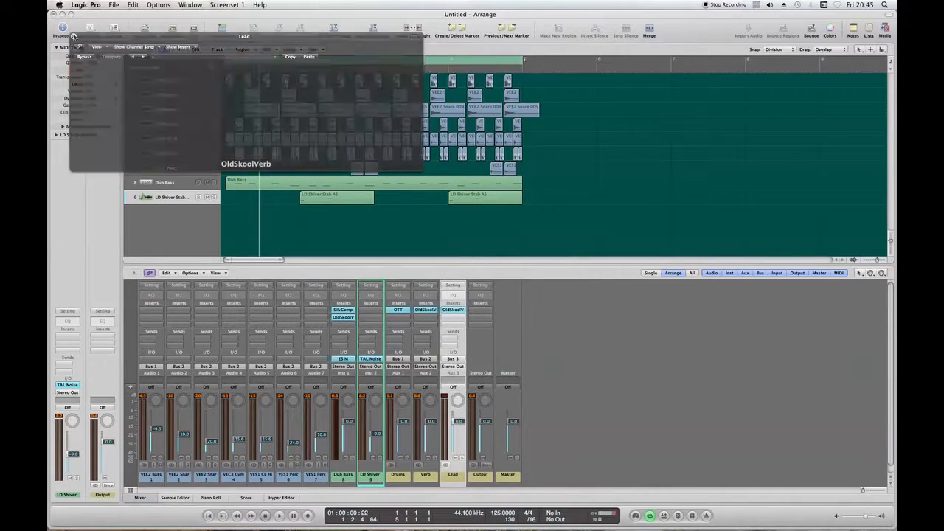
Copy the OldSkoolVerb settings from the Tutorial project's Lead channel and paste them into the Untitled project's Lead reverb.
click(600, 504)
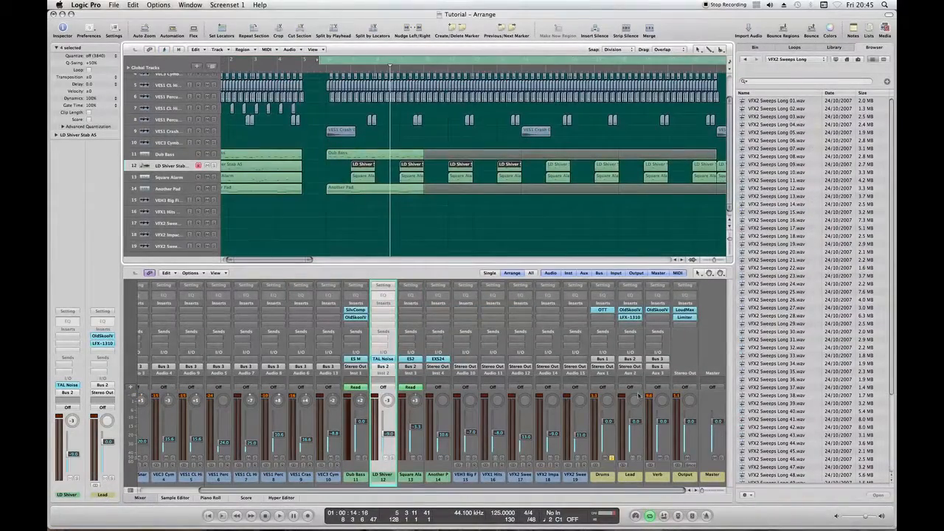
click(631, 310)
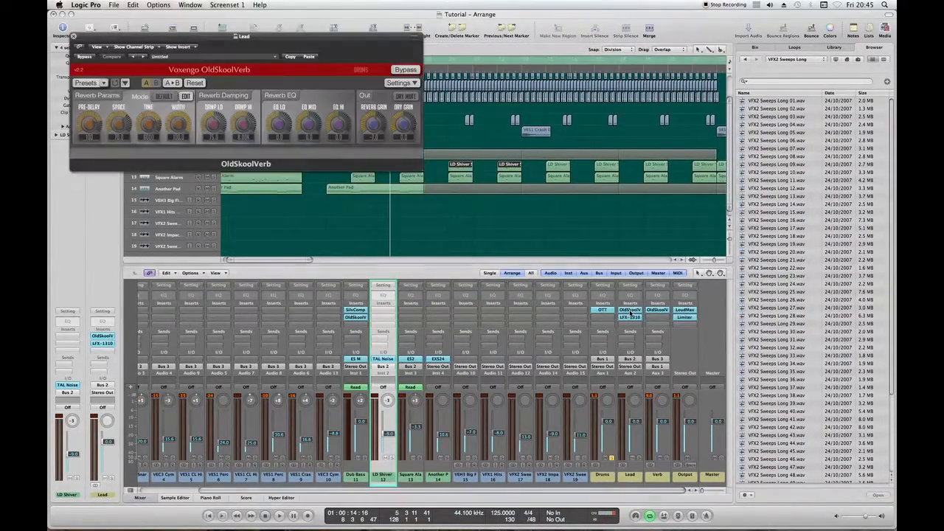
click(73, 35)
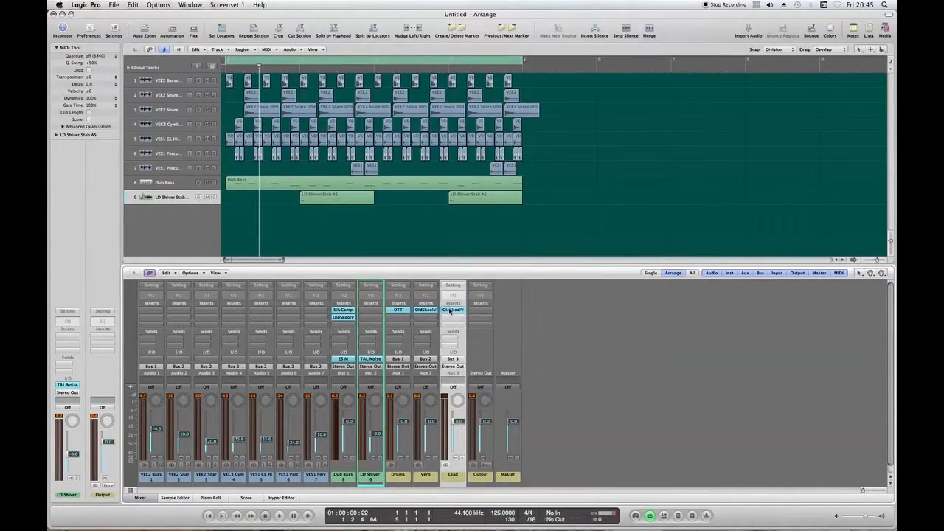
click(451, 310)
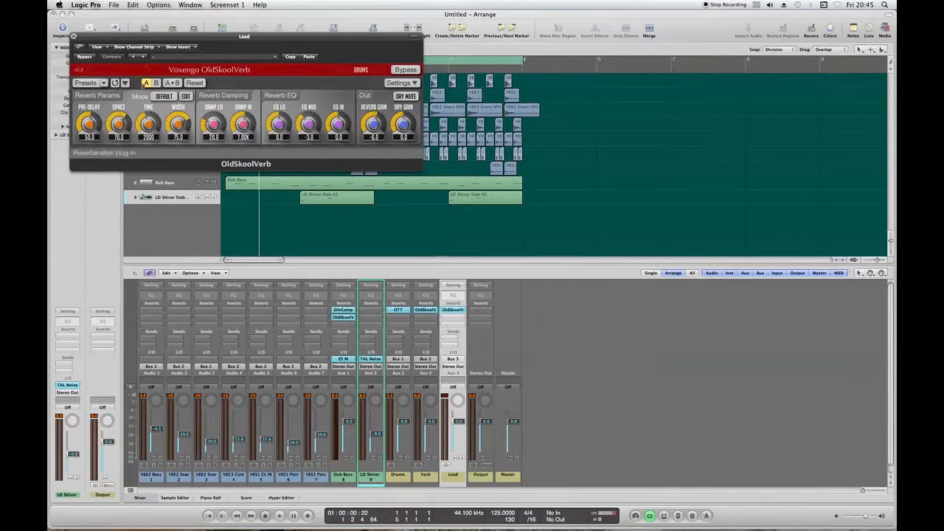
click(111, 57)
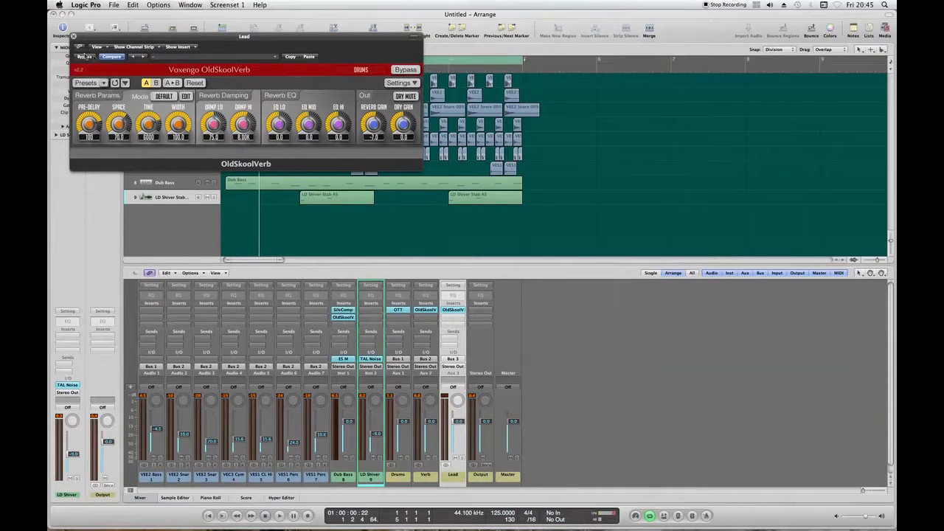
click(74, 36)
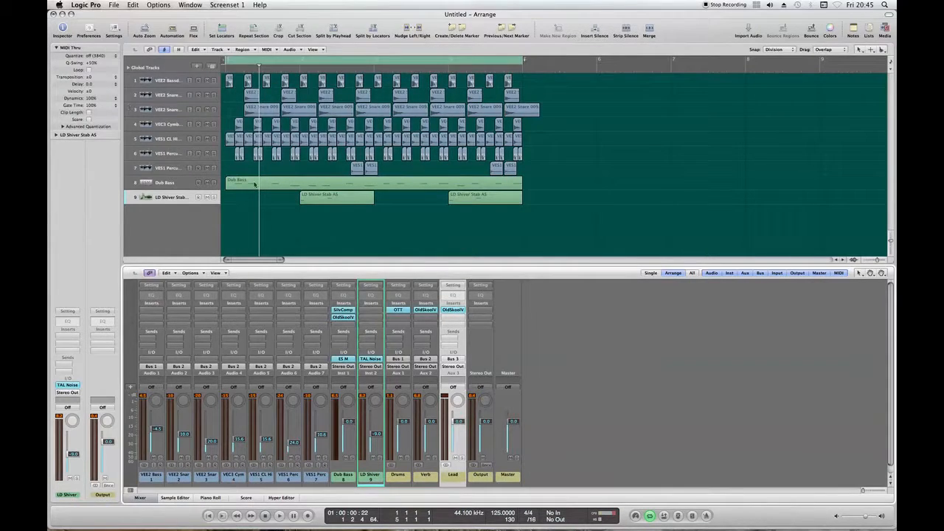
Insert the LUXONIX LFX-1310 after the reverb on the Lead channel, set its first effect slot to Stereo Image and close it.
click(451, 319)
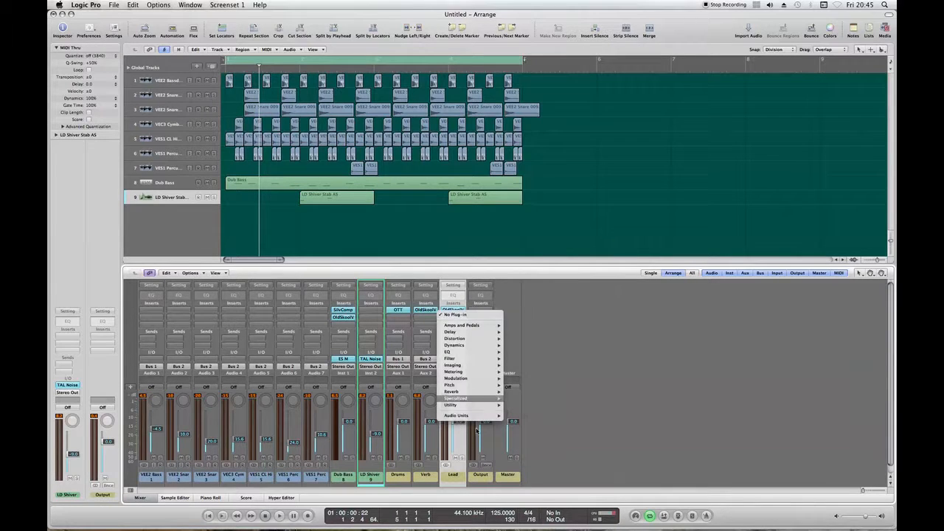
mouse_move(480, 415)
mouse_move(544, 461)
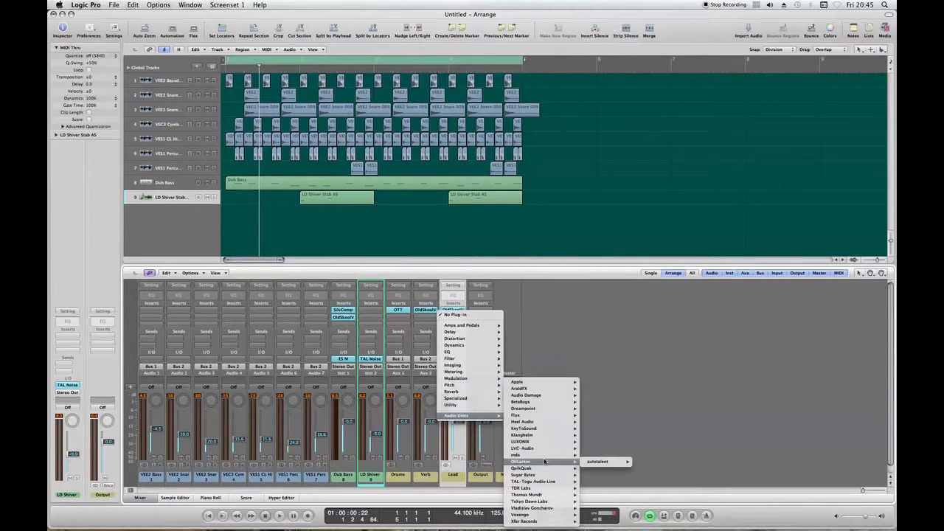
mouse_move(548, 442)
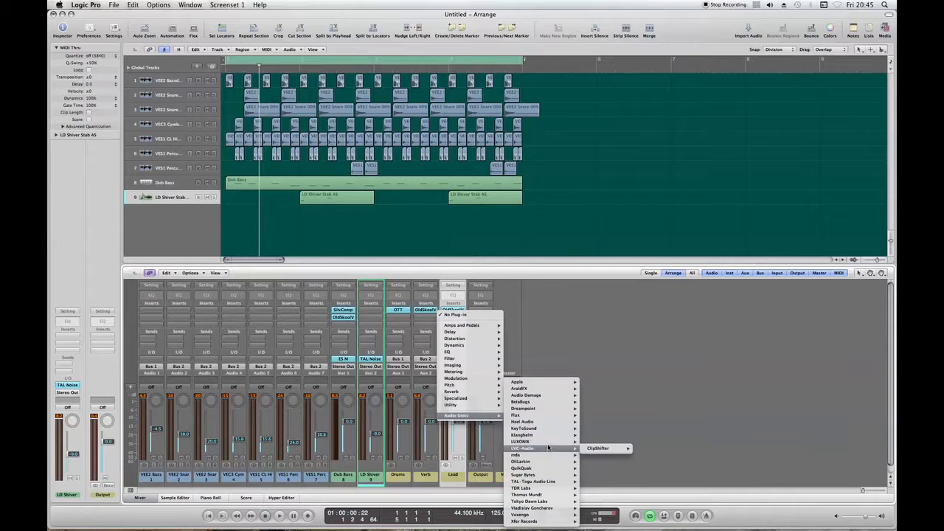
mouse_move(591, 444)
click(645, 442)
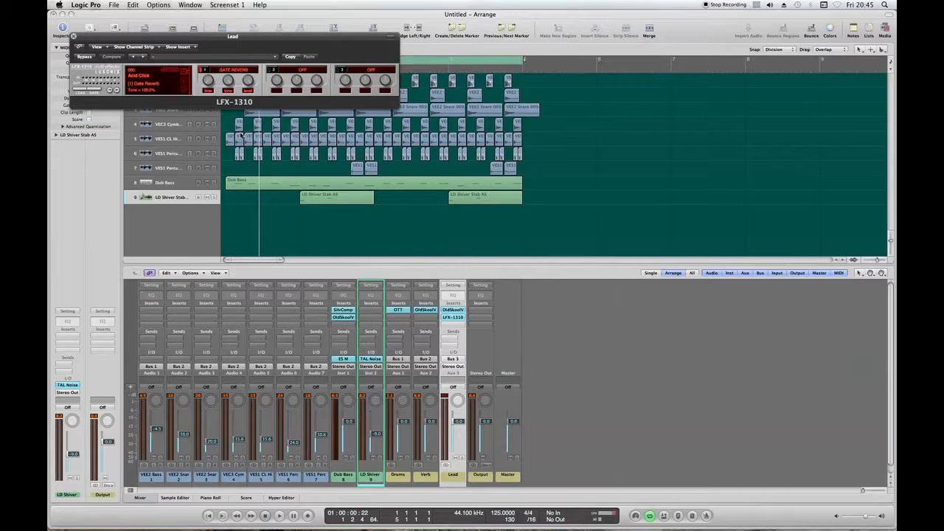
click(233, 72)
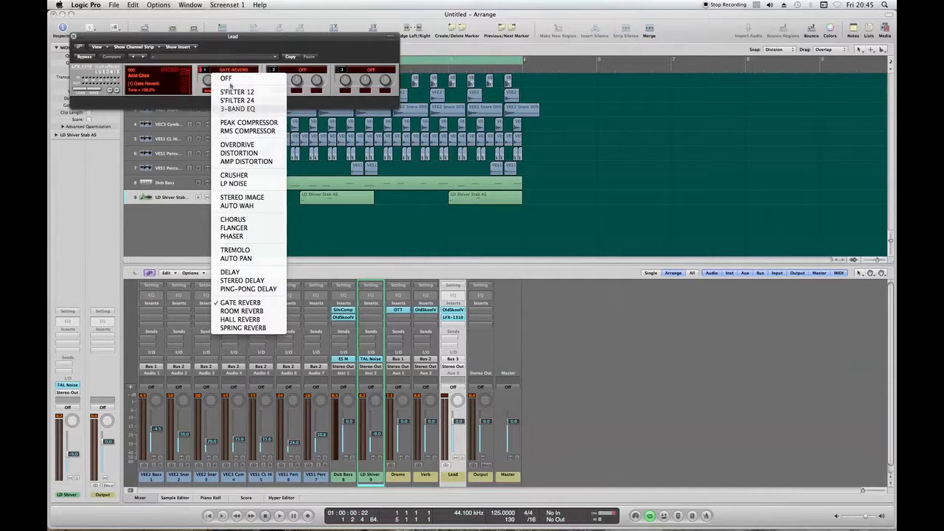
click(254, 198)
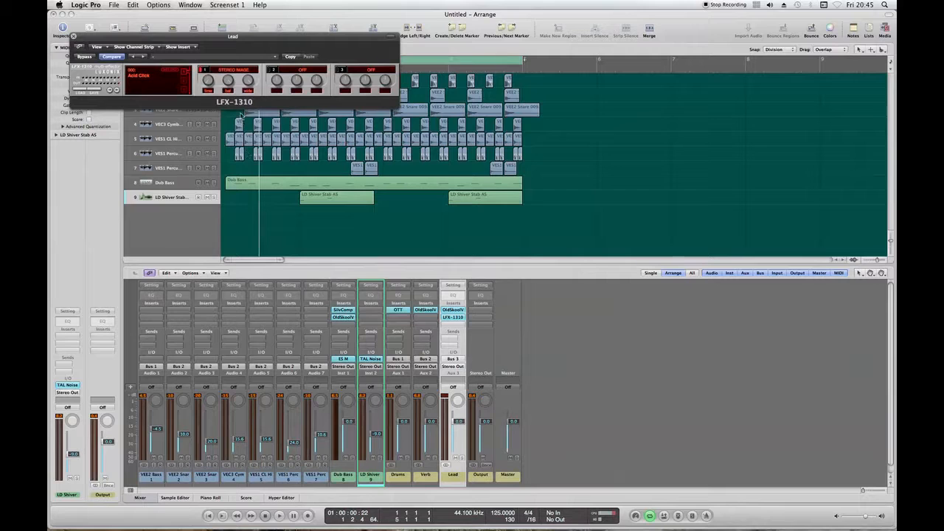
click(74, 36)
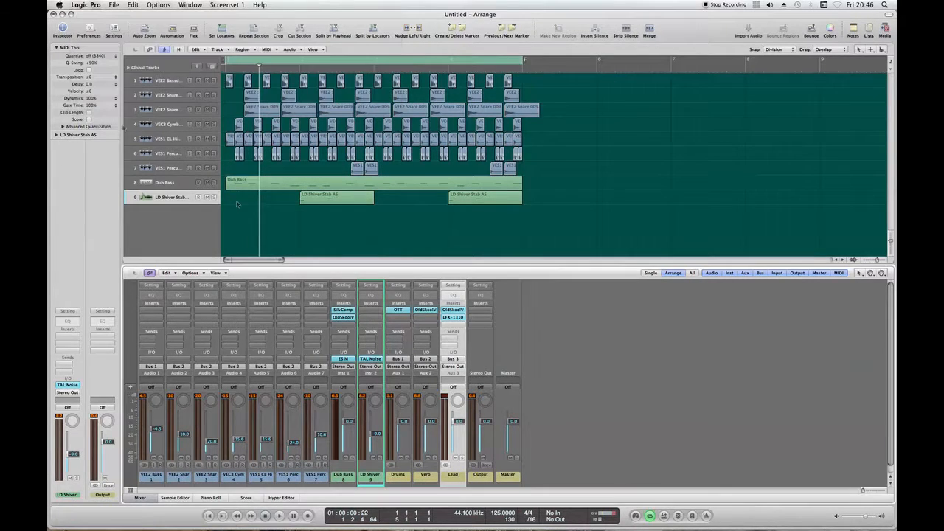
Reopen the Lead channel's LFX-1310 to review its Stereo Image effect, and close the plug-in.
click(330, 234)
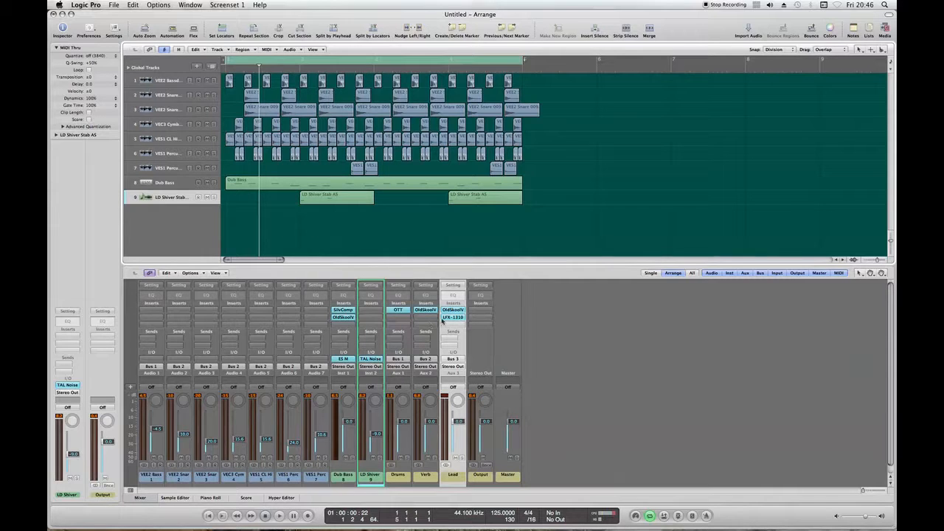
click(446, 318)
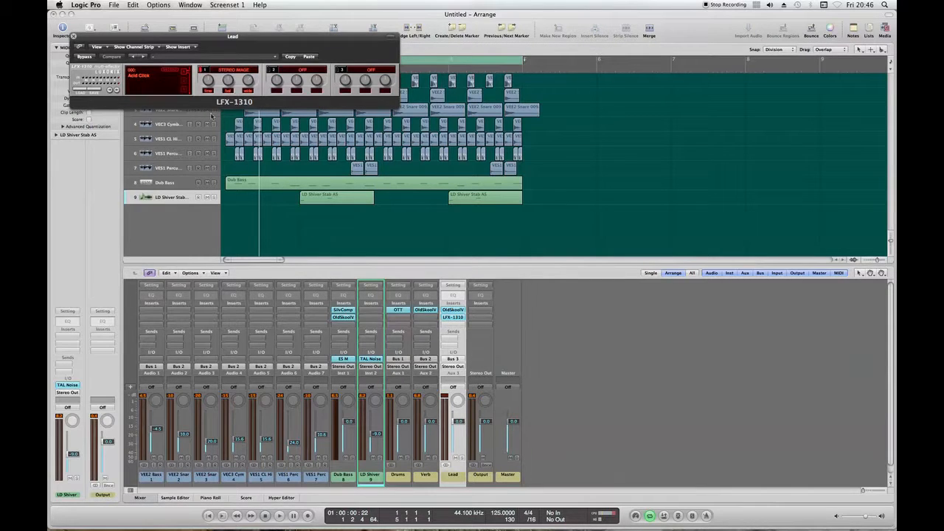
click(73, 37)
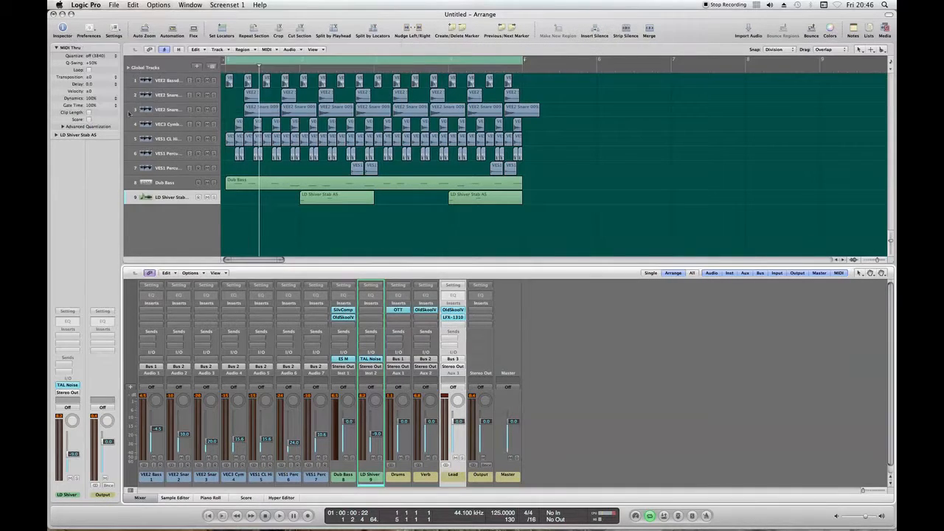
click(291, 232)
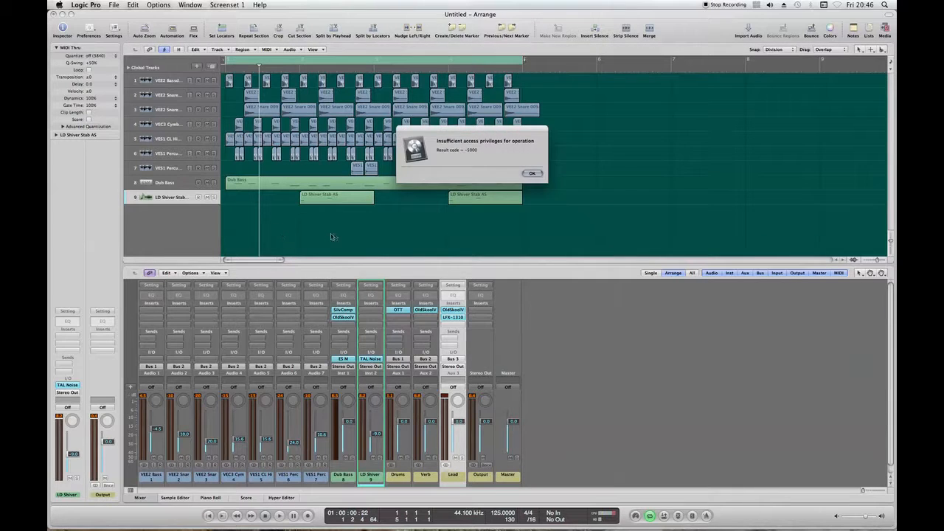
Dismiss the access privileges alert and play the beat to listen to the current arrangement.
key(Return)
key(space)
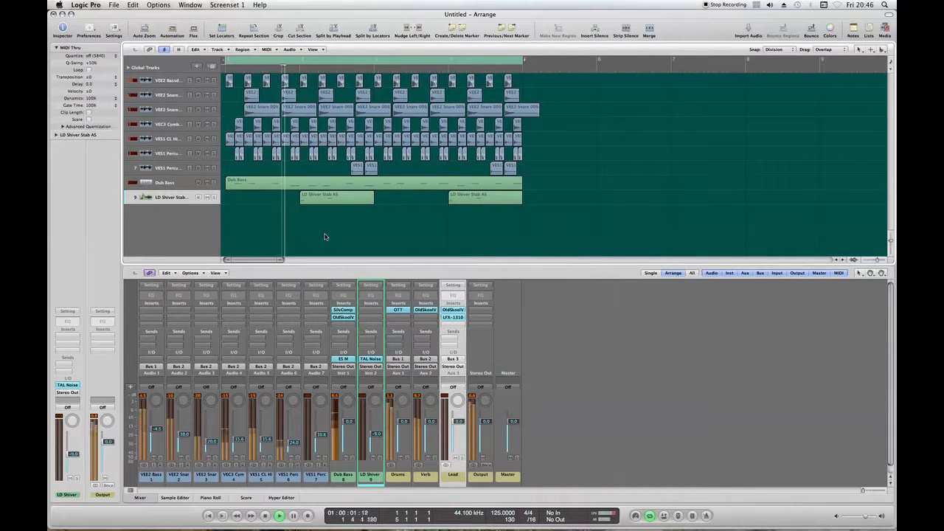
key(space)
Route the LD Shiver Stab AS channel's output to Bus 3 (Lead) and play the beat from the start.
click(363, 480)
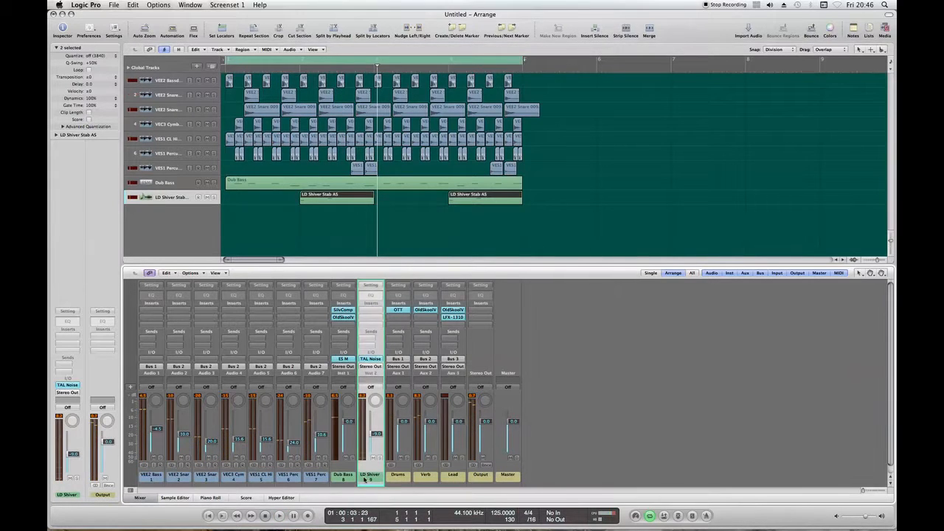
click(370, 367)
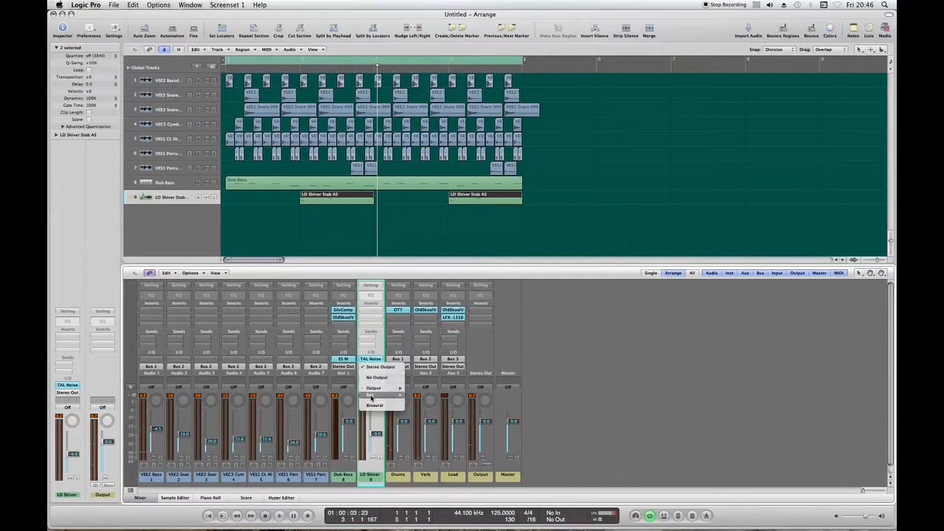
mouse_move(371, 398)
click(428, 121)
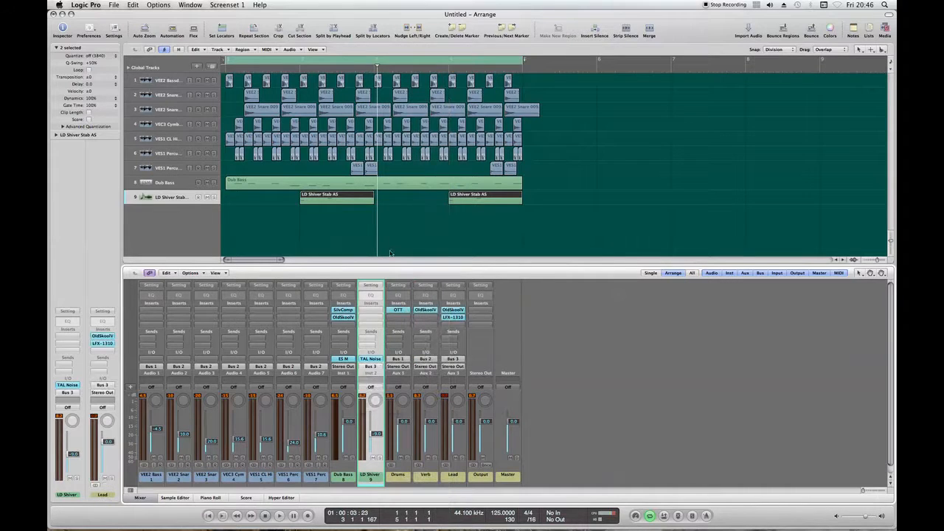
click(264, 516)
key(space)
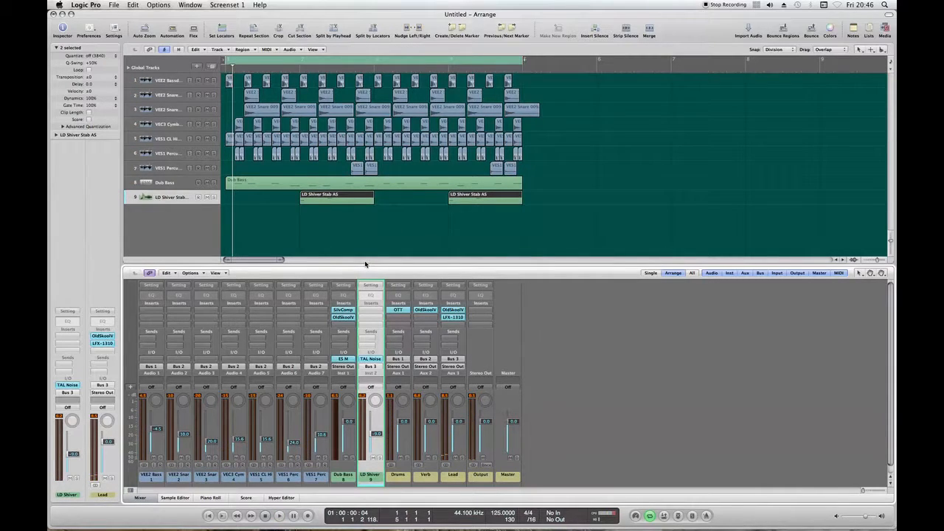
Create one new software instrument track below the LD Shiver Stab AS track, with its output on Output 1-2.
click(191, 216)
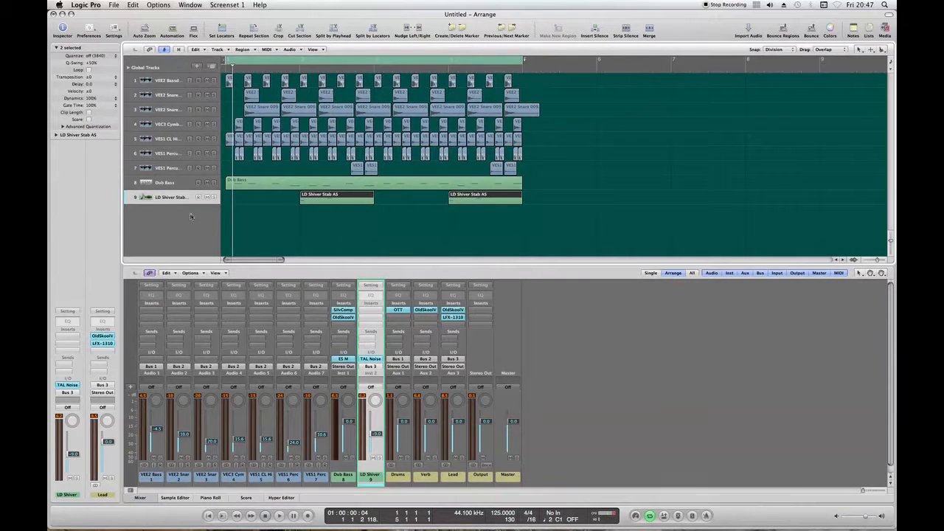
click(225, 49)
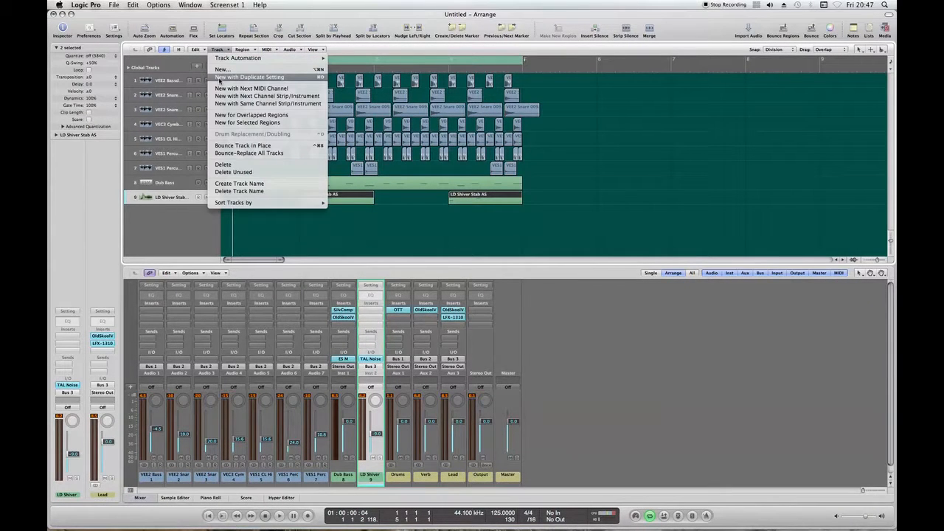
click(230, 72)
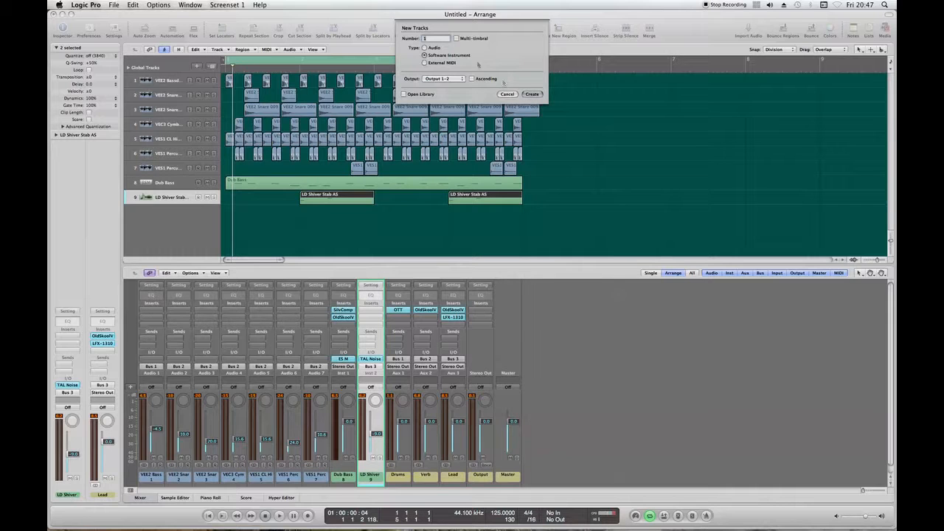
click(533, 94)
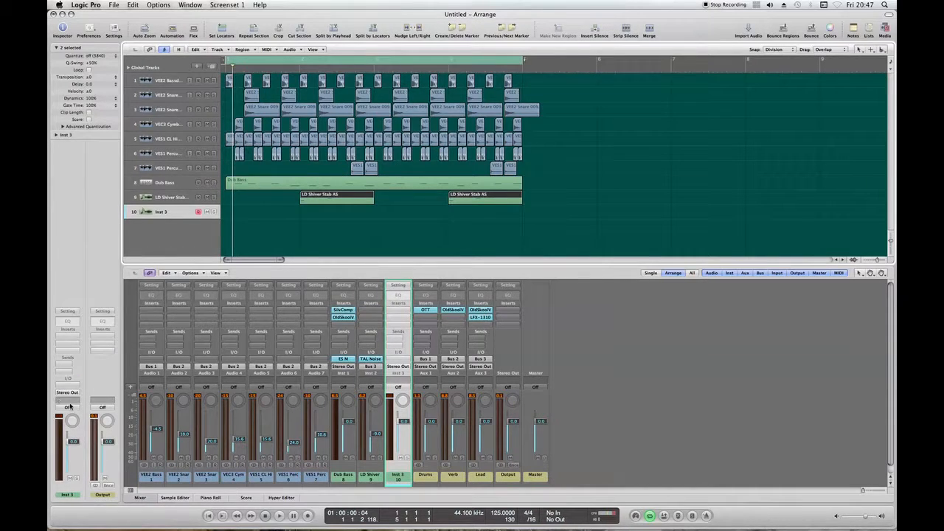
Insert the ES2 synthesizer on the new instrument track, load its Square Alarm preset and close the plug-in window.
click(67, 379)
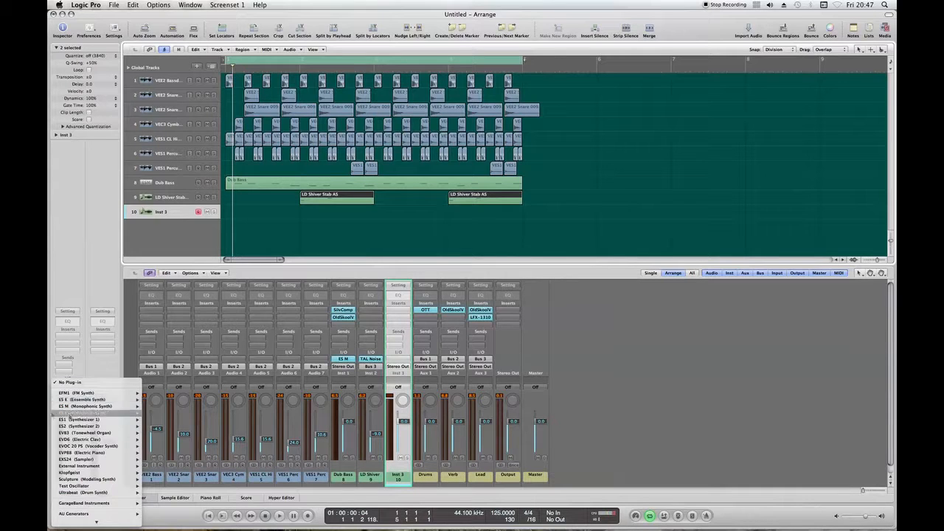
mouse_move(79, 426)
click(156, 427)
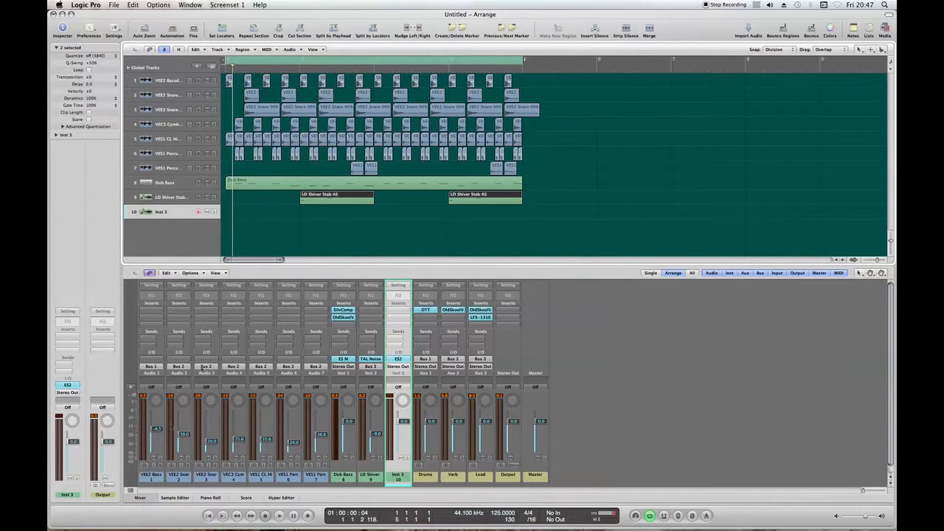
click(277, 58)
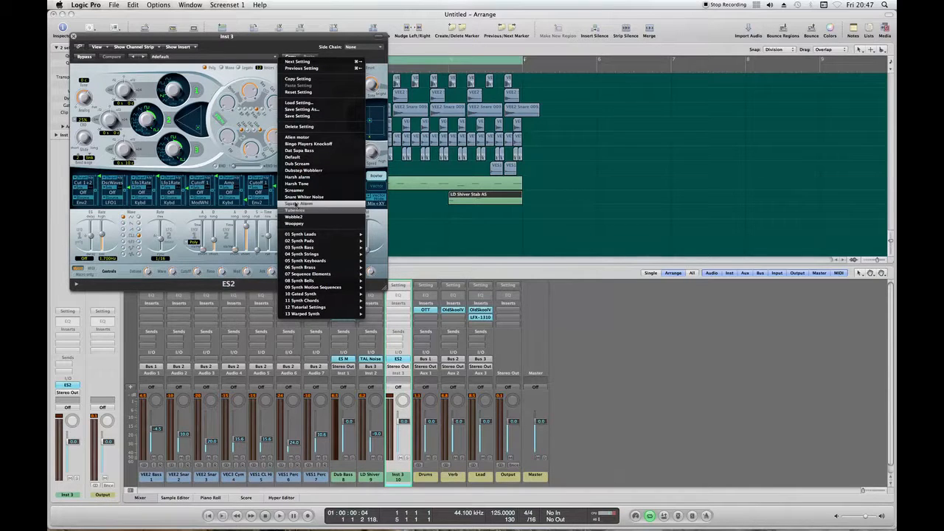
click(299, 204)
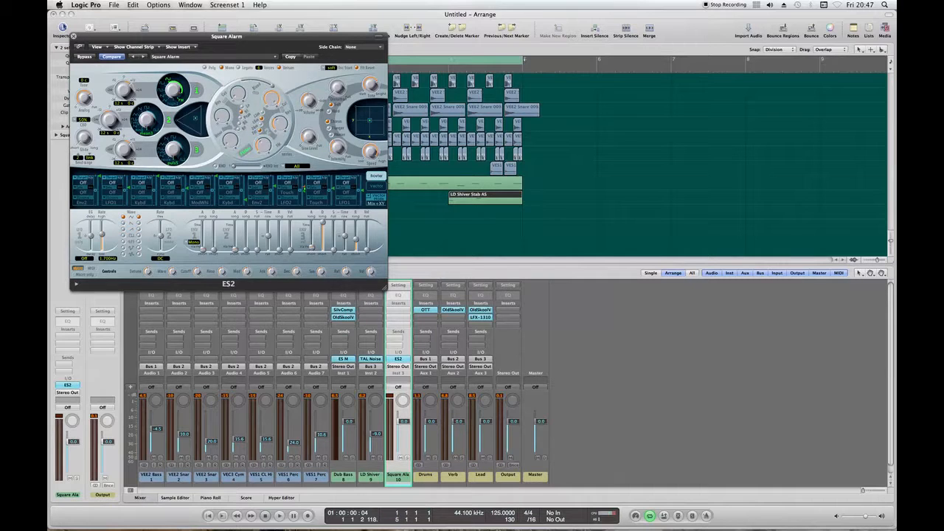
click(73, 36)
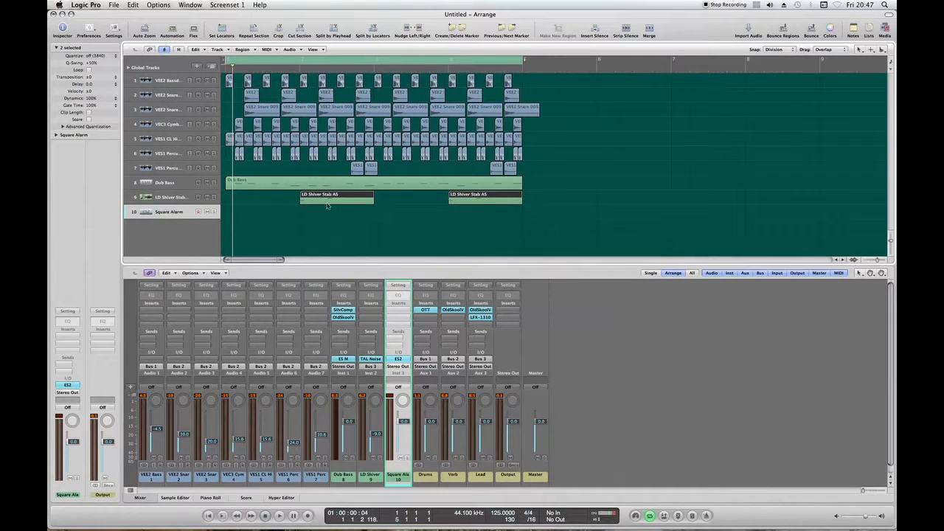
Copy both LD Shiver Stab AS regions onto the Square Alarm track and name the copies after their track.
drag(324, 201, 321, 215)
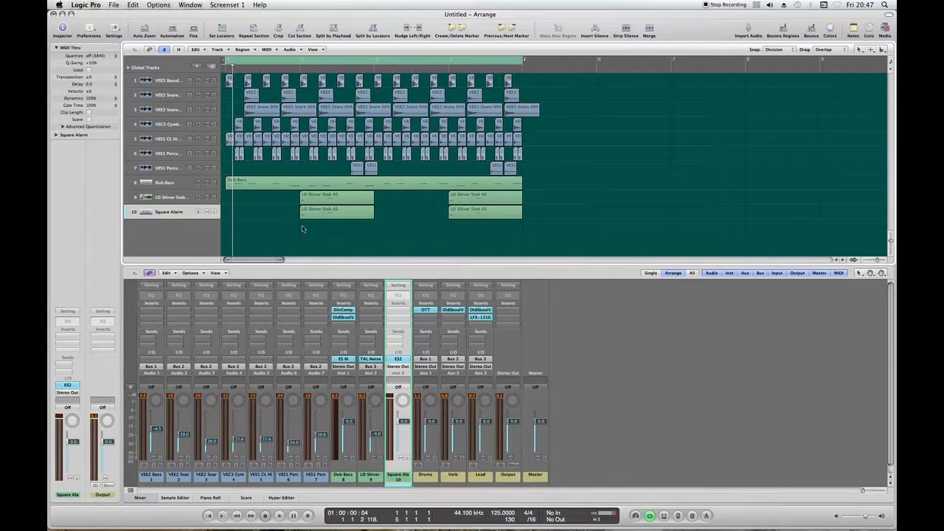
drag(475, 218, 476, 217)
click(236, 49)
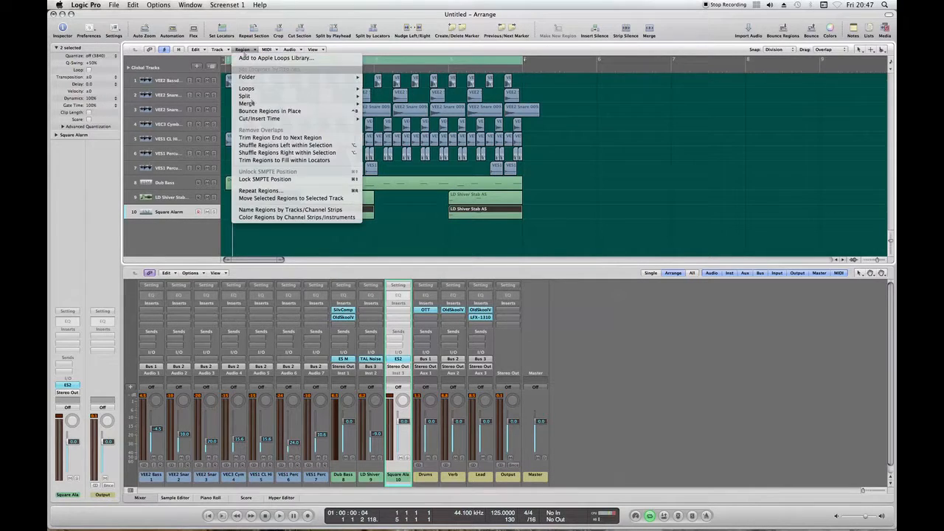
click(279, 210)
click(474, 234)
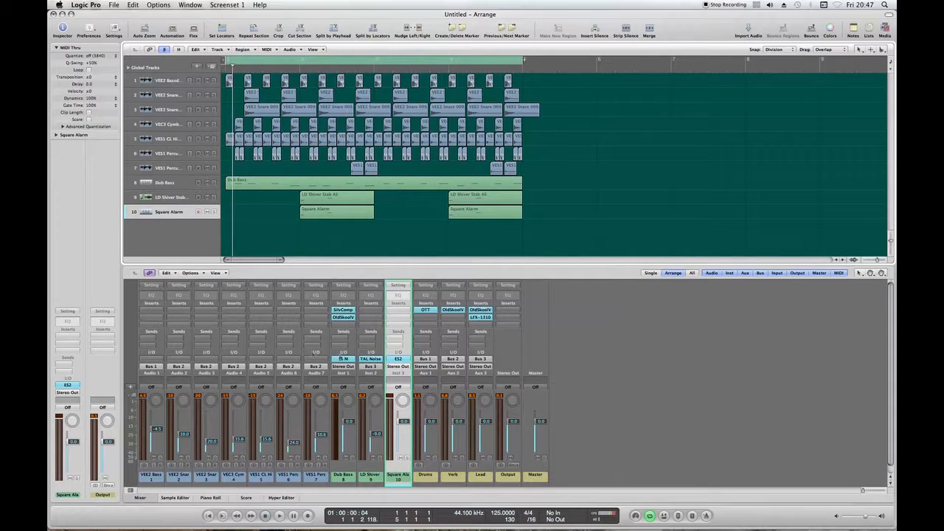
Route the Square Alarm channel's output to Bus 3 (Lead).
click(396, 369)
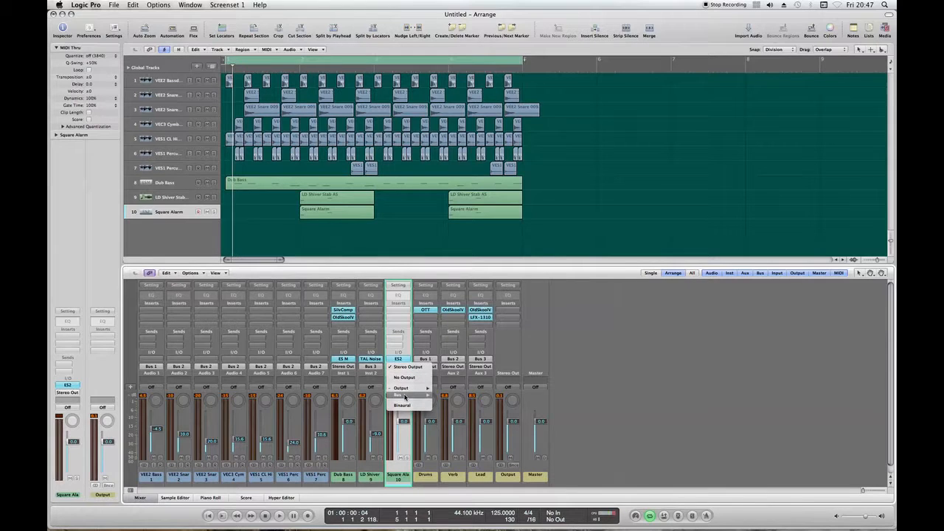
mouse_move(406, 397)
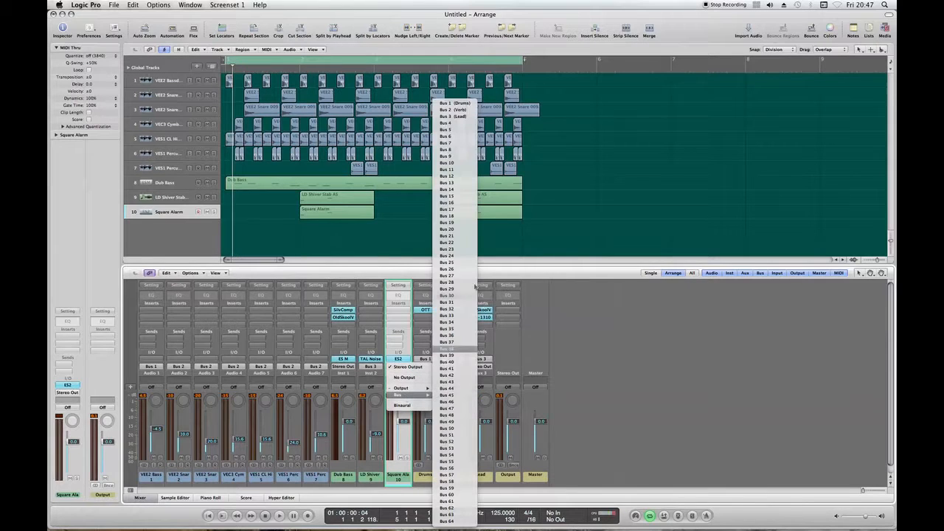
click(453, 116)
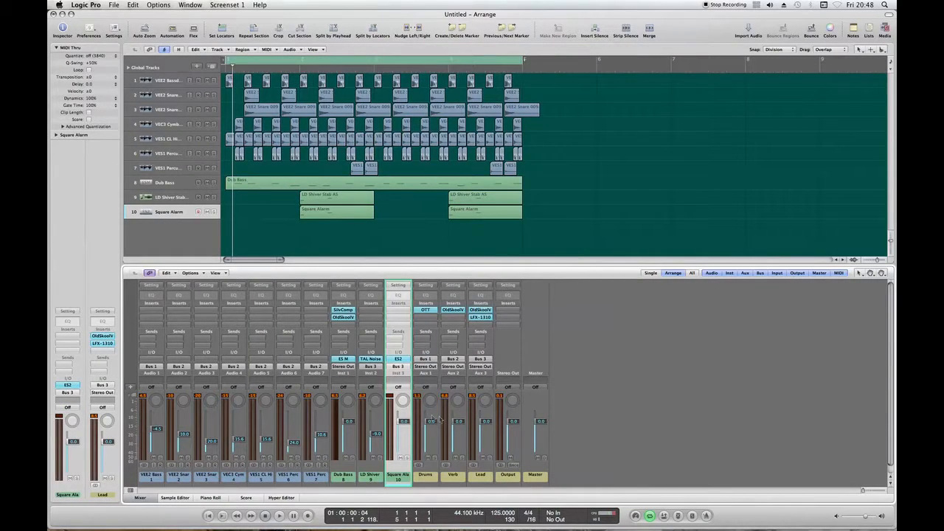
Lower the Square Alarm channel's volume to about -3.3 dB and play the beat to check the balance.
drag(405, 422, 405, 426)
click(428, 237)
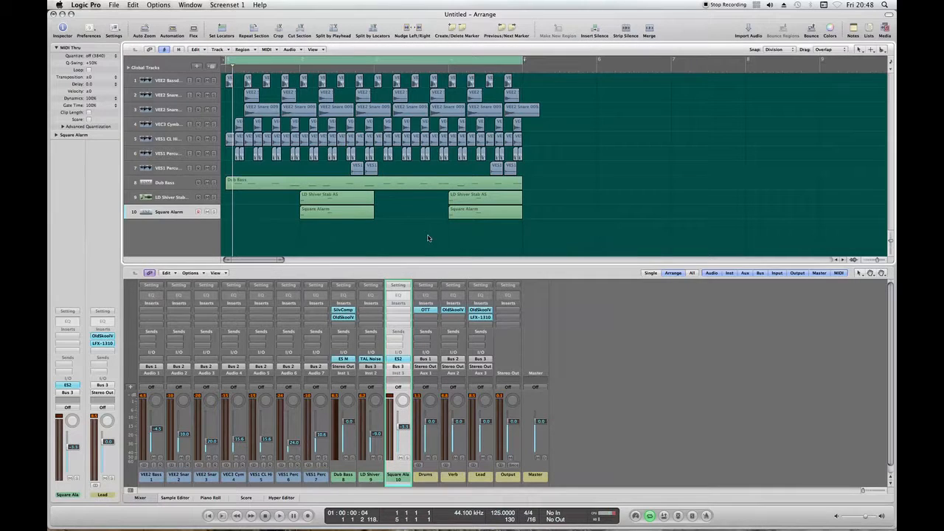
key(space)
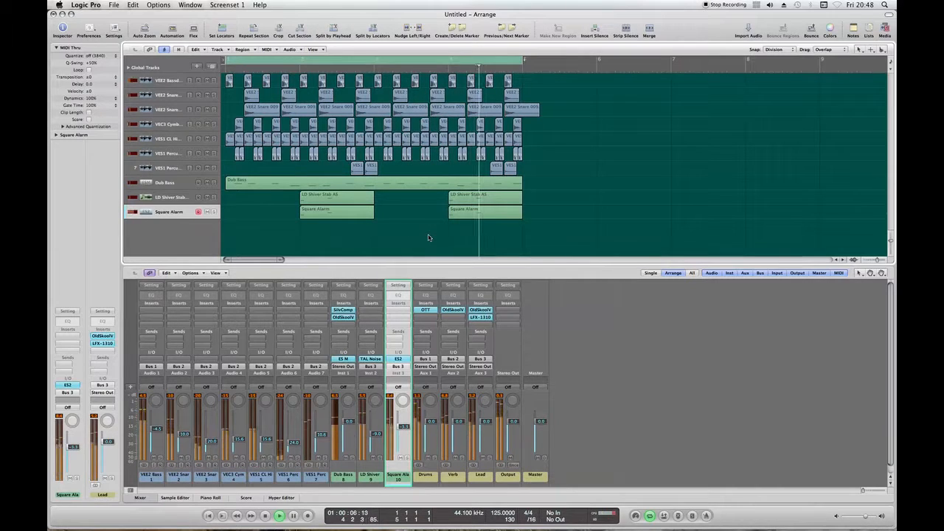
key(space)
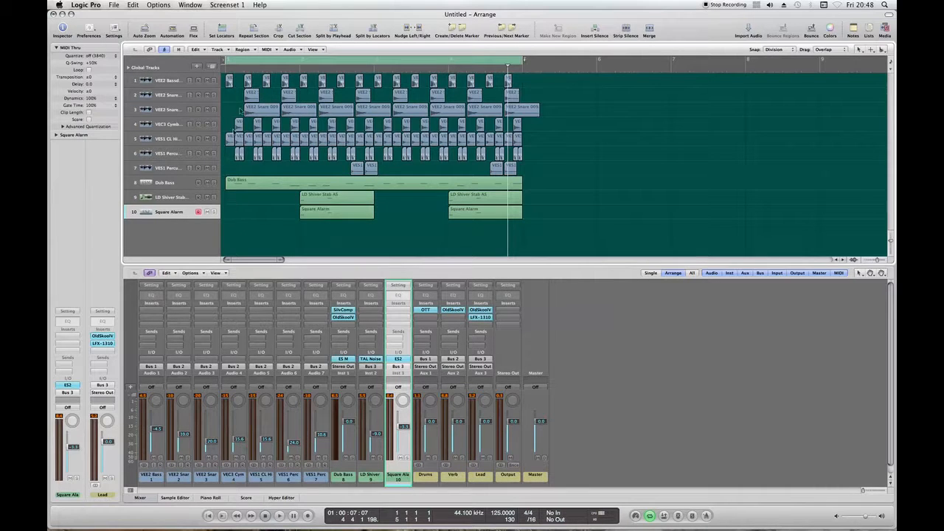
Create another software instrument track below Square Alarm and insert the stereo EXS24 sampler on it.
click(219, 50)
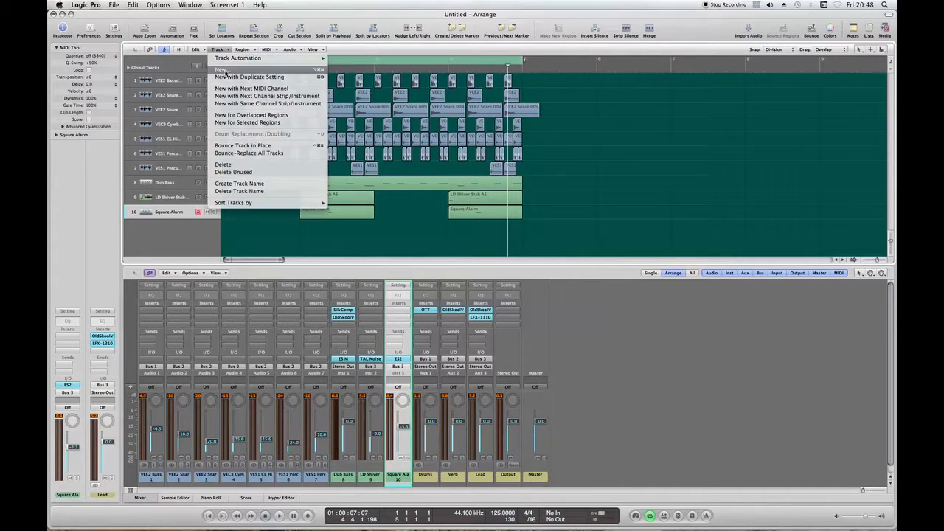
click(225, 68)
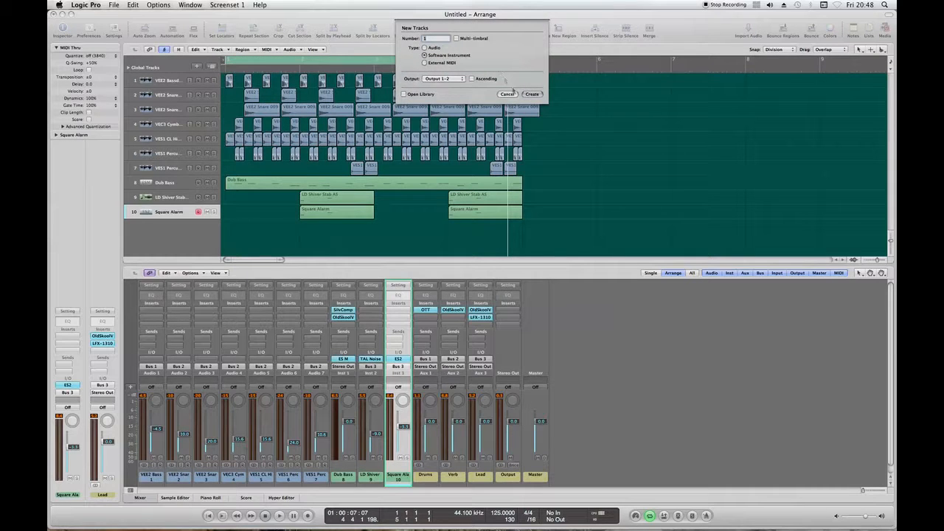
click(532, 94)
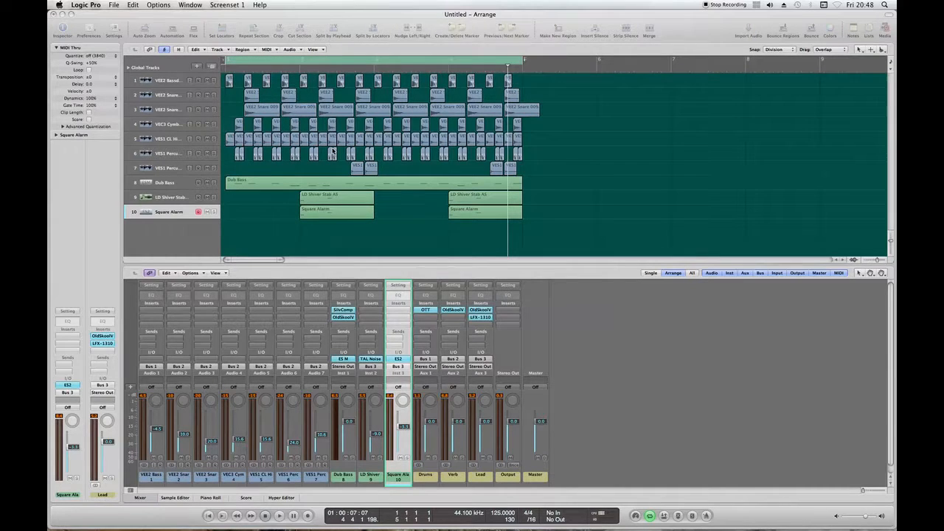
click(69, 384)
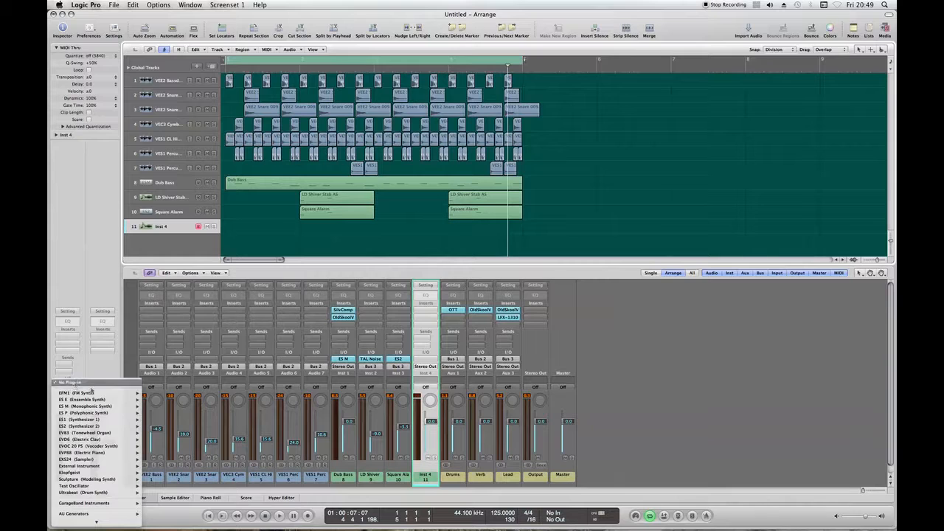
mouse_move(81, 459)
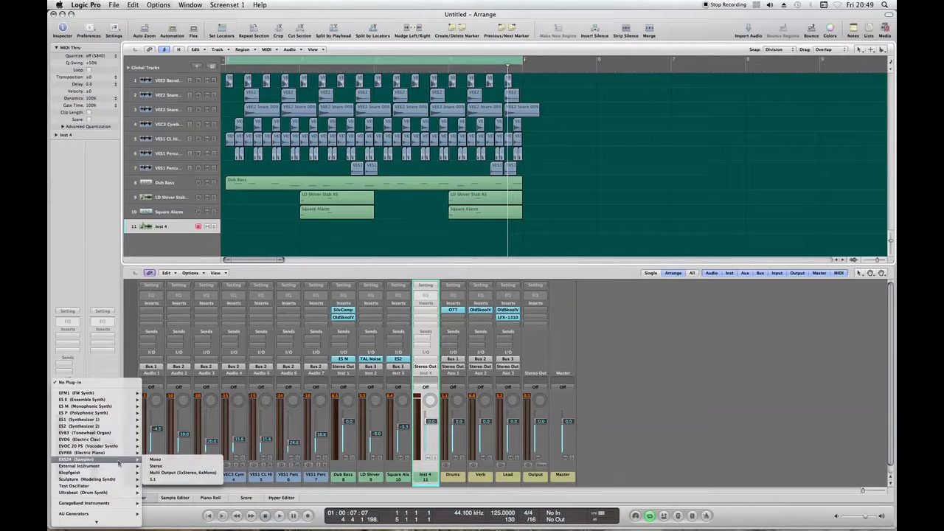
click(154, 466)
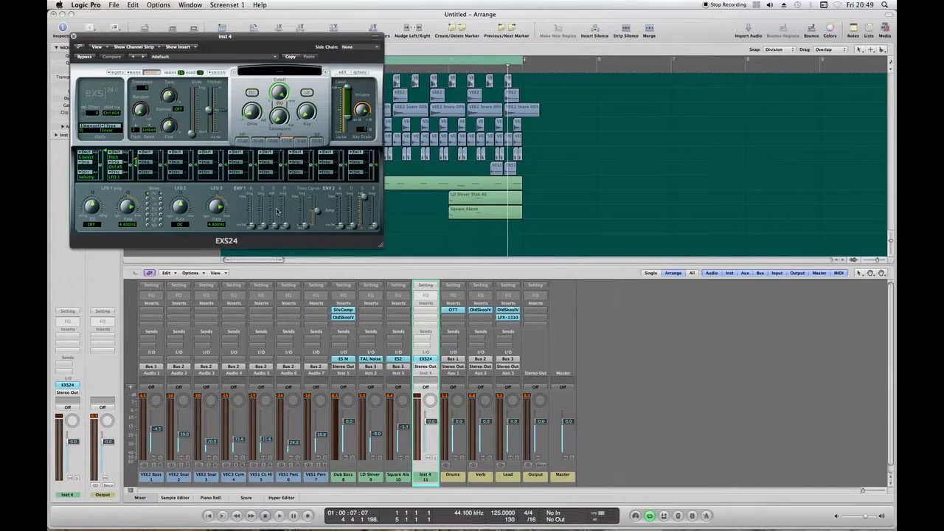
Load the factory synth pad Another Pad into the EXS24 and close the plug-in window.
click(277, 70)
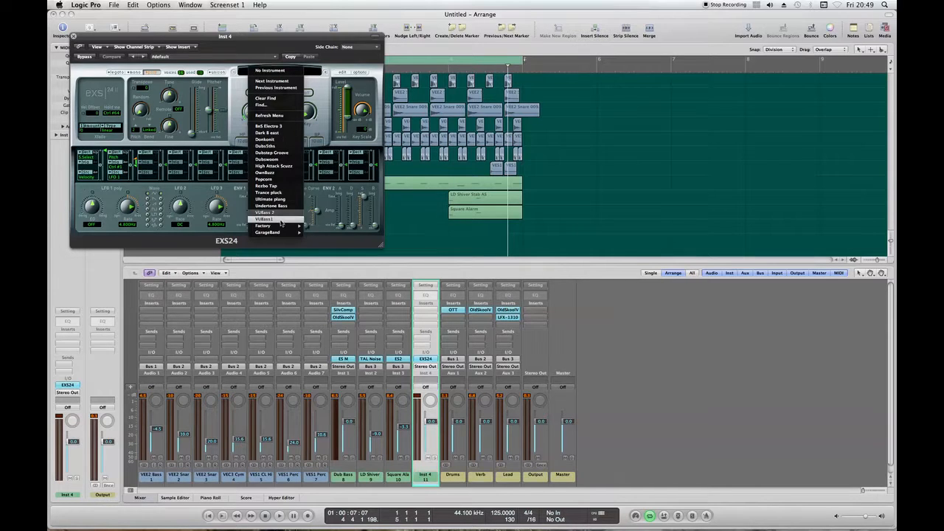
mouse_move(280, 226)
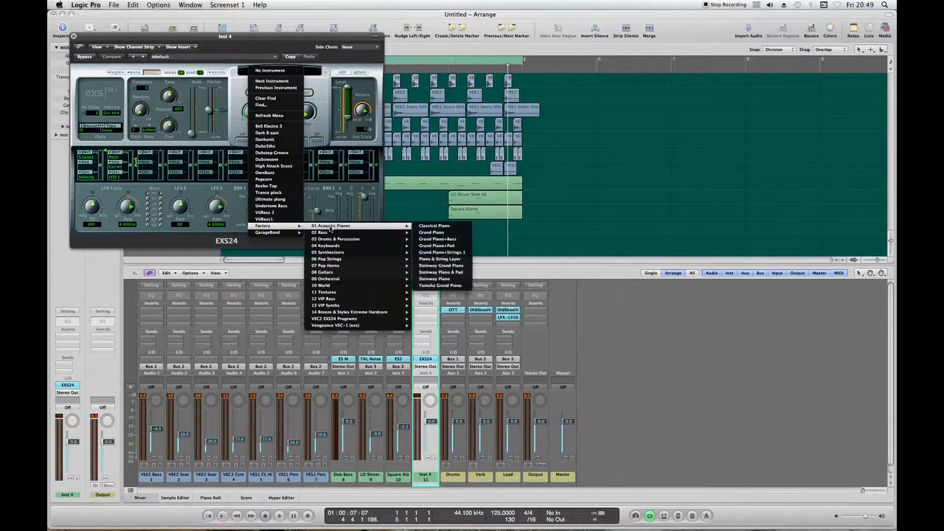
mouse_move(334, 253)
mouse_move(457, 260)
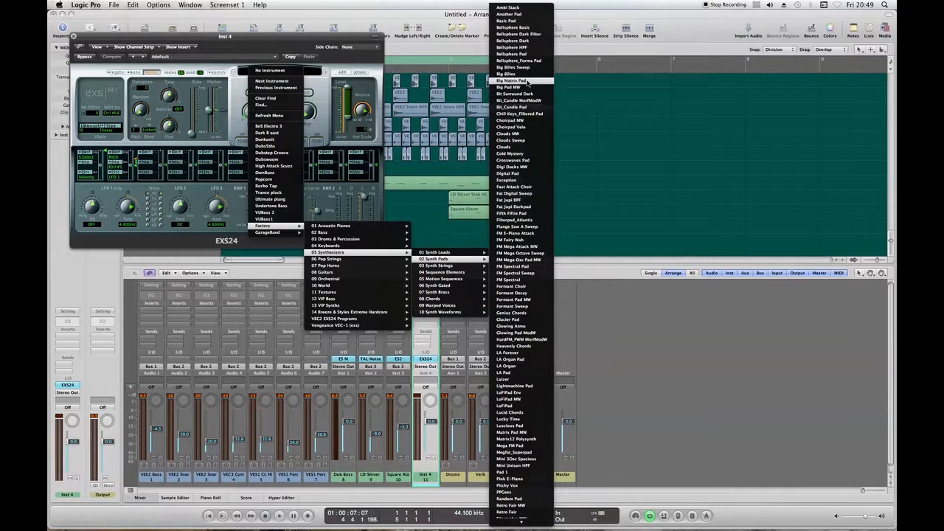
click(521, 15)
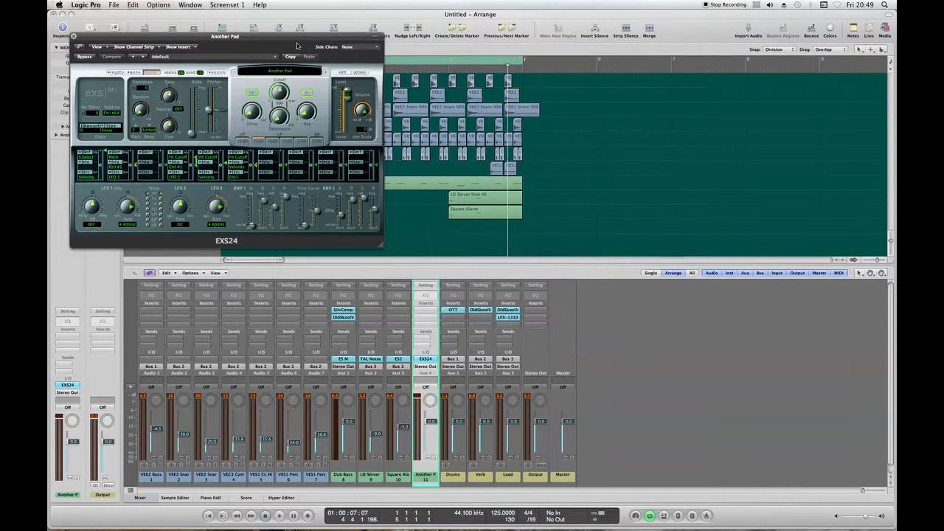
click(74, 36)
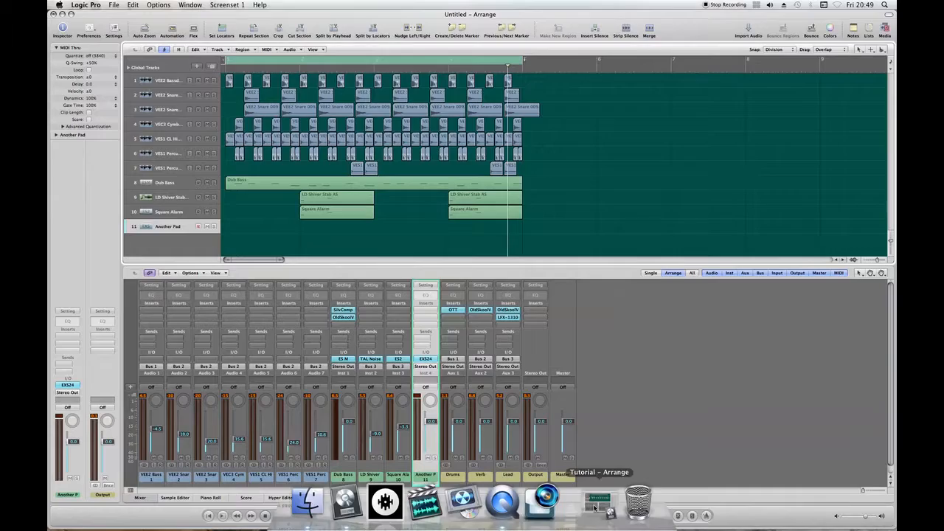
Copy the four-bar Another Pad region at bar 1 of the Tutorial project and minimise that project's window.
click(596, 505)
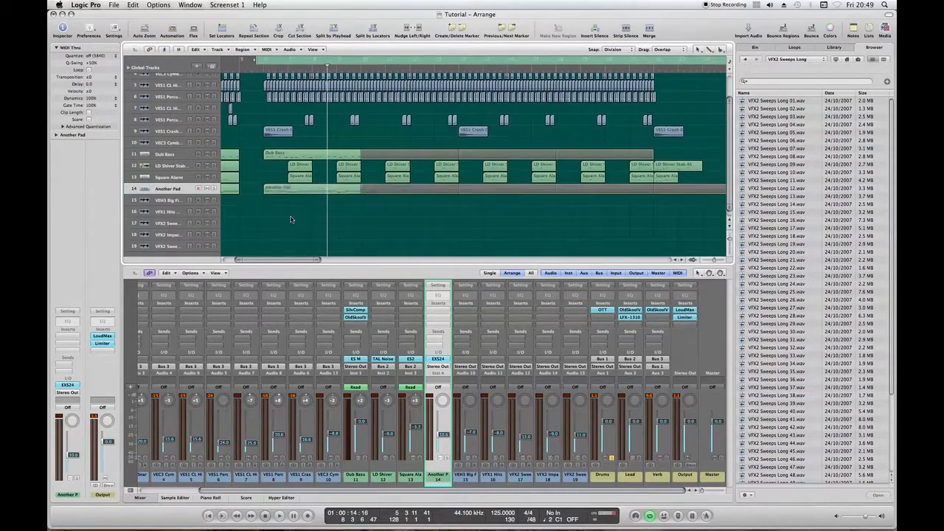
scroll(293, 214, right, 15)
scroll(292, 213, left, 20)
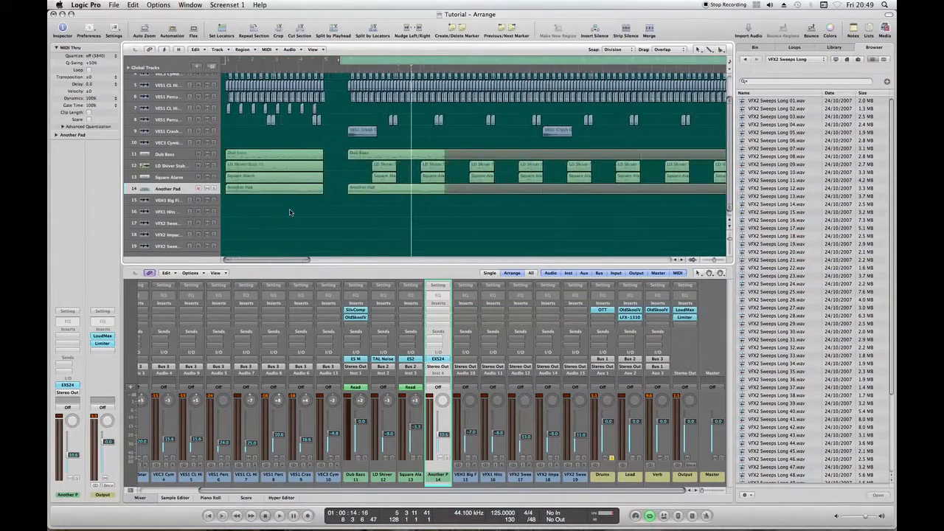
click(271, 188)
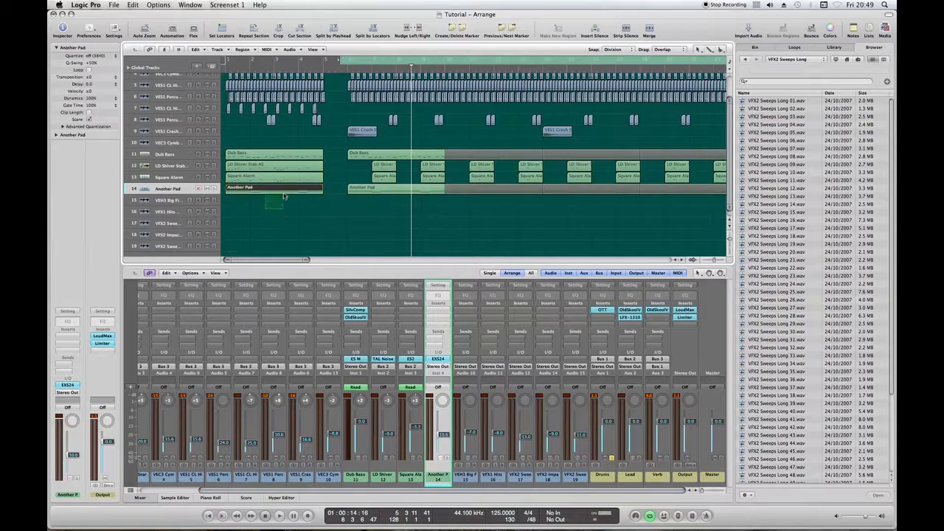
click(198, 50)
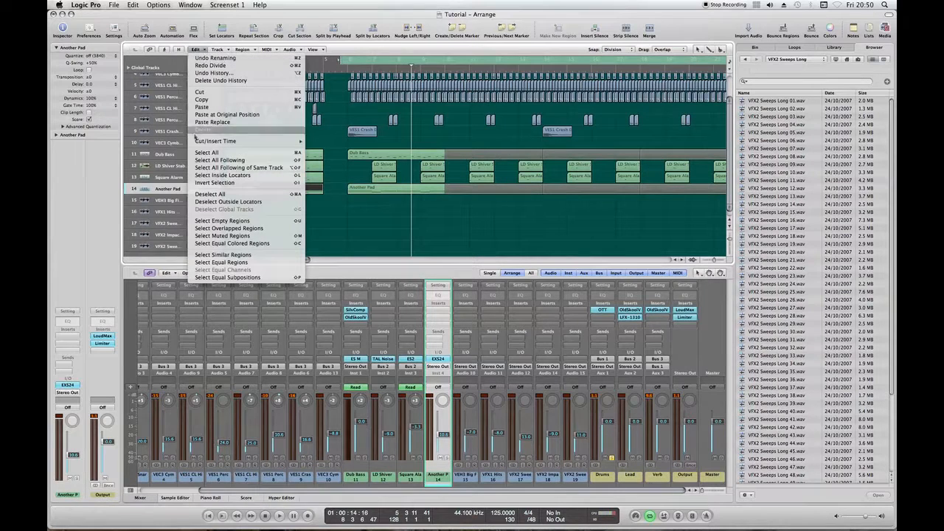
click(196, 101)
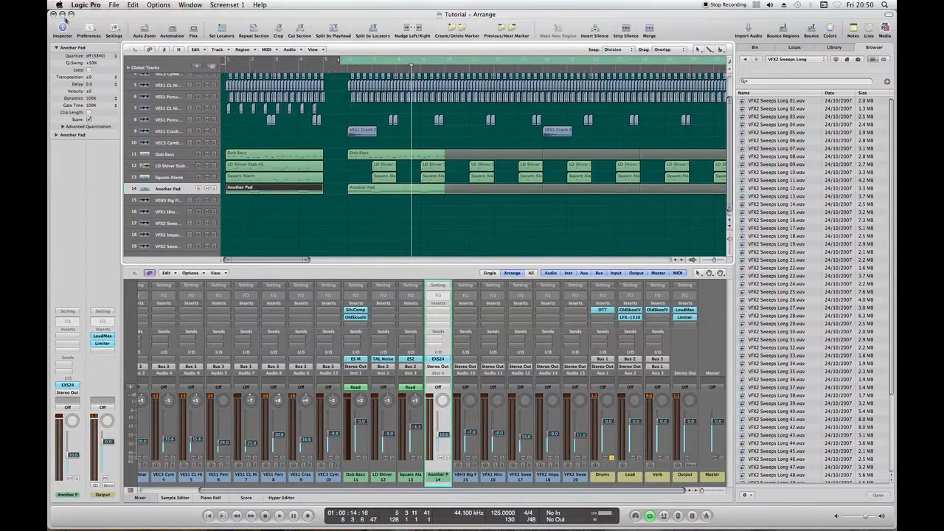
click(63, 14)
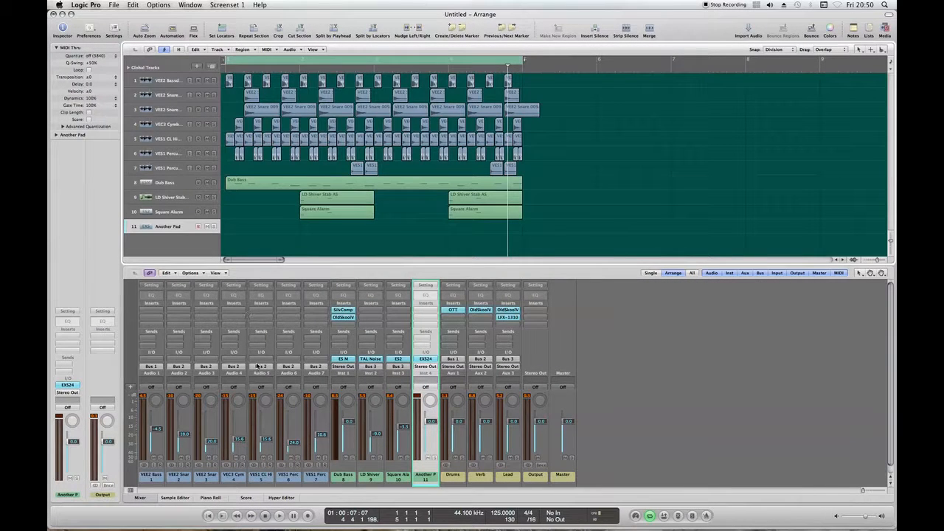
Paste the copied pad region at bar 1 on the Another Pad track of the Untitled project.
click(265, 518)
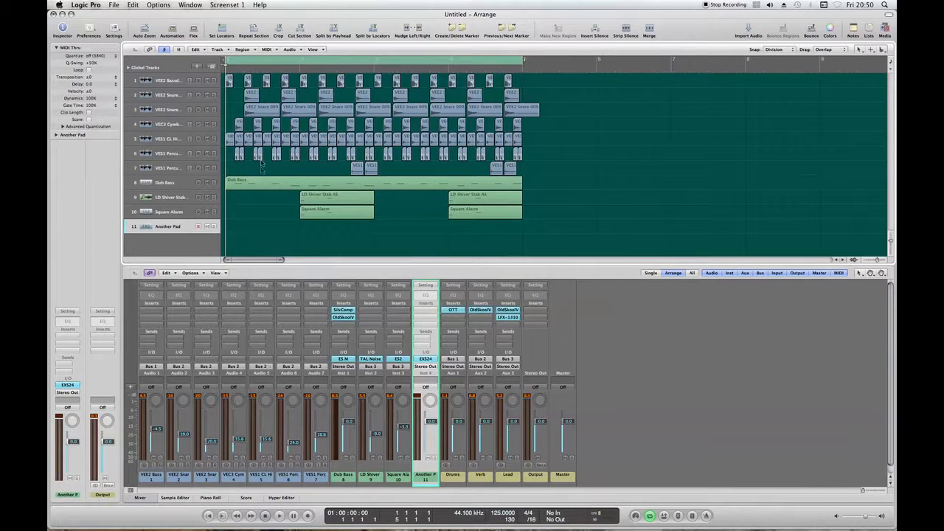
click(196, 50)
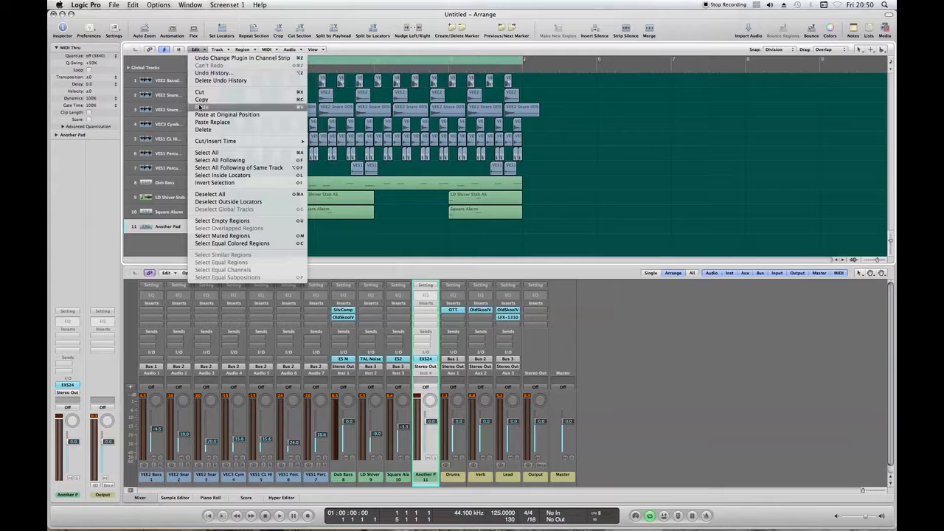
click(201, 108)
click(282, 248)
mouse_move(249, 226)
mouse_down()
mouse_move(260, 227)
mouse_move(250, 230)
mouse_up()
click(257, 235)
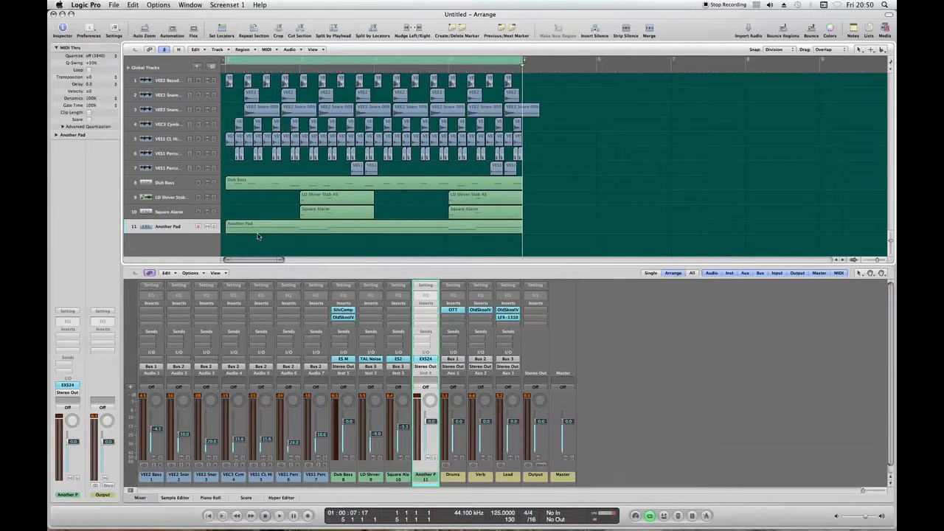
Lower the Another Pad channel's volume to about -10.6 dB.
click(175, 226)
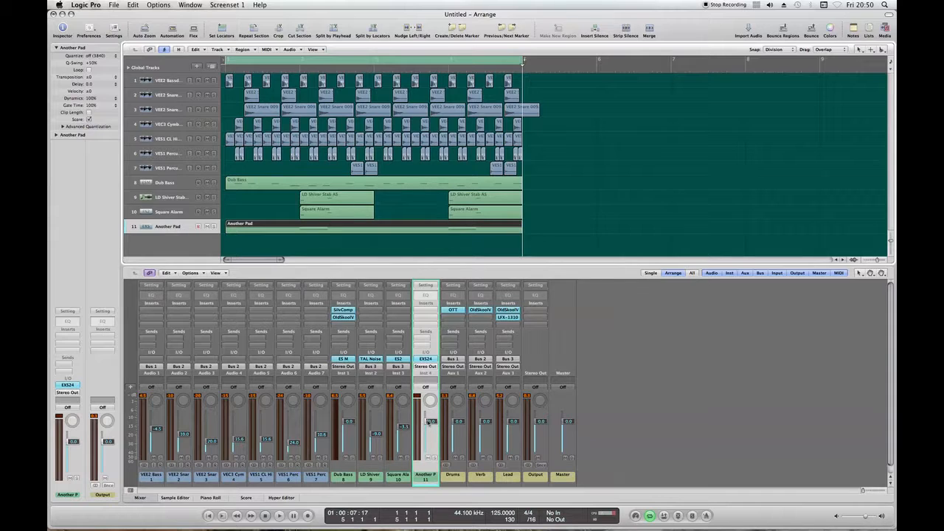
key(space)
drag(422, 419, 423, 433)
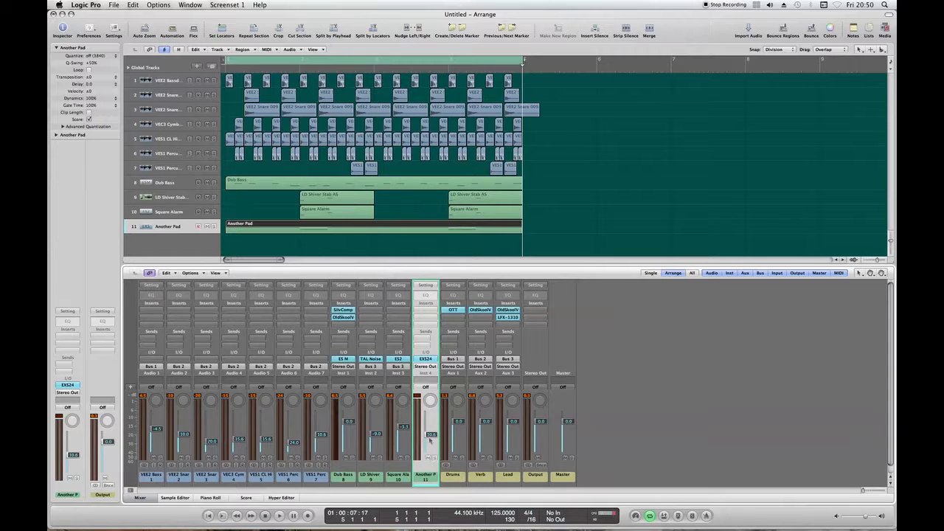
Play the beat from bar 1 to check the pad against the Square Alarm, LD Shiver Stab AS and Dub Bass tracks.
click(273, 517)
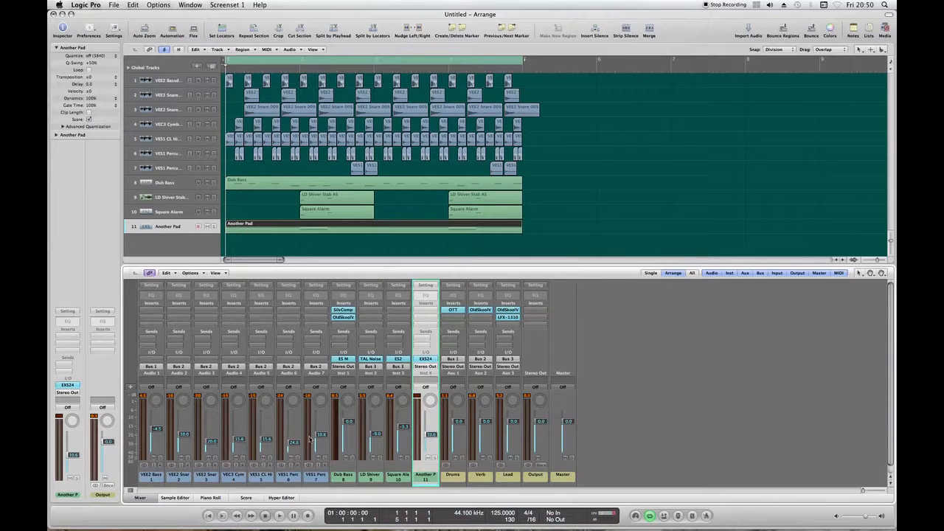
key(space)
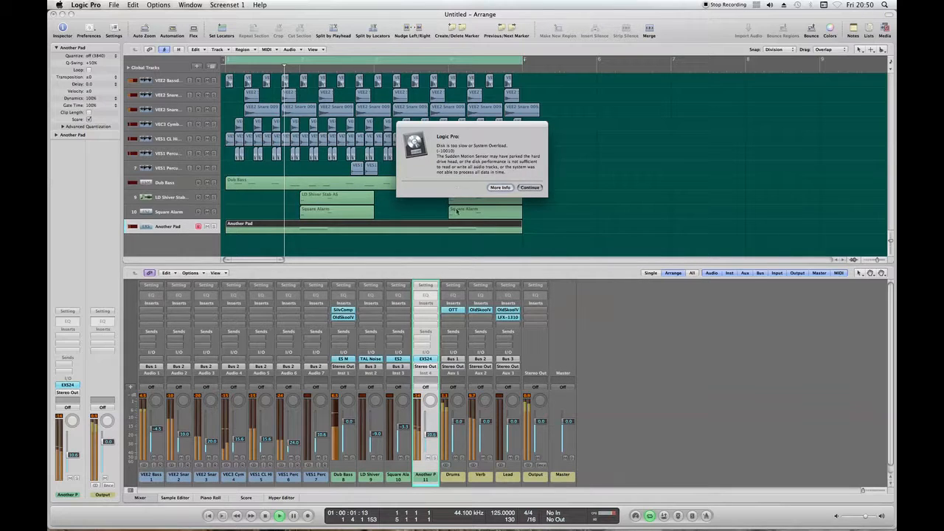
click(530, 188)
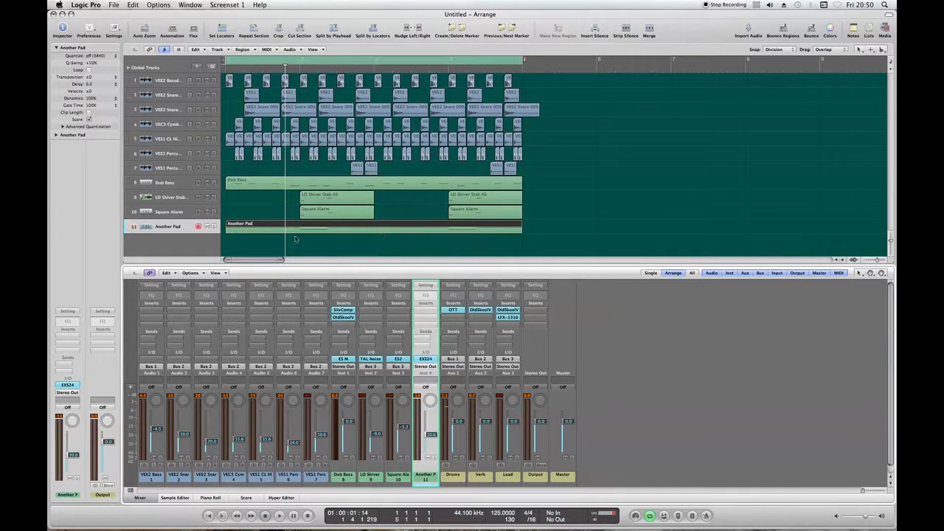
click(267, 518)
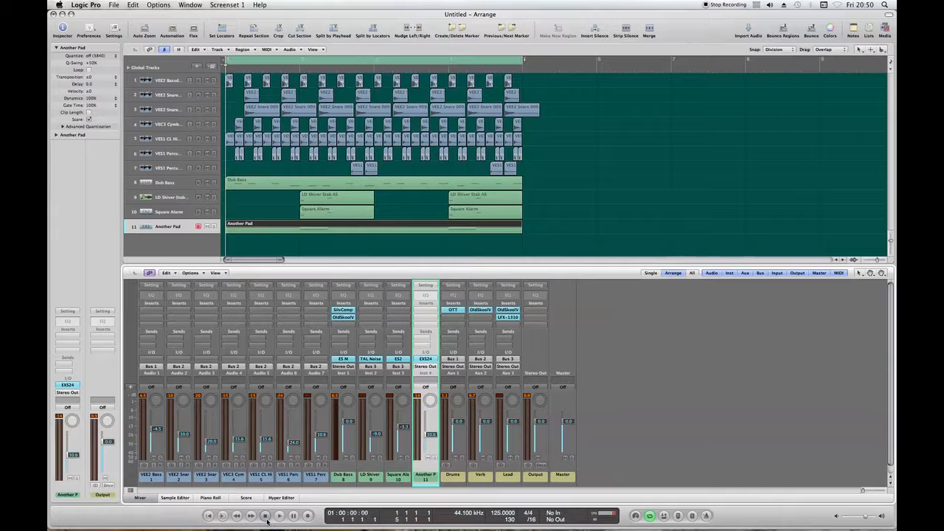
key(space)
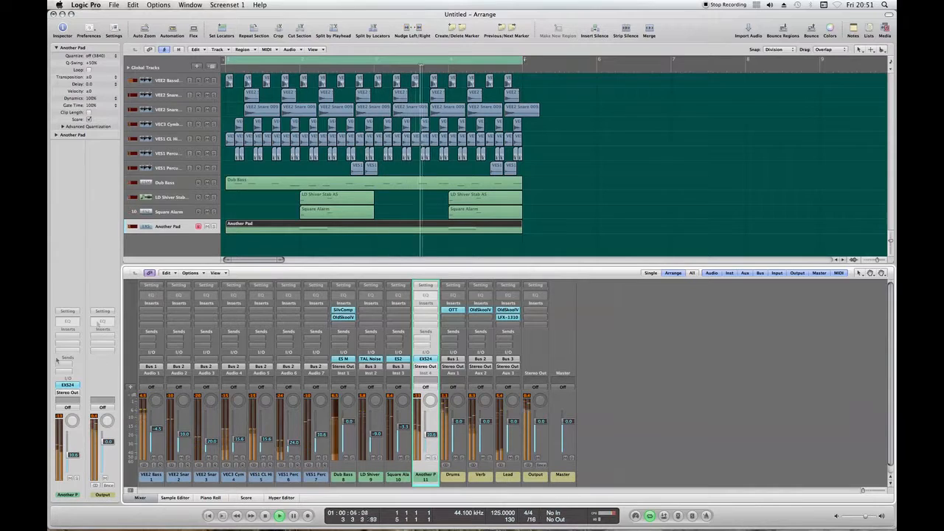
click(169, 212)
click(165, 197)
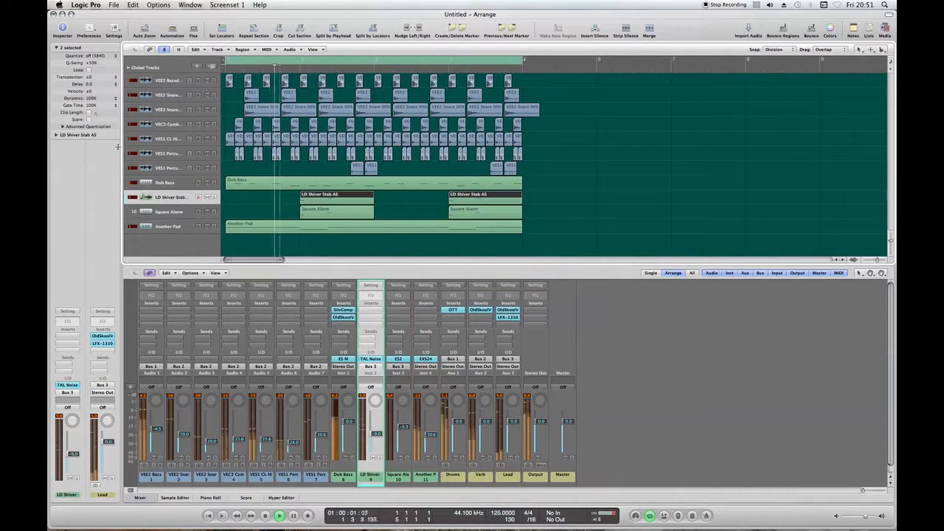
click(164, 182)
click(160, 226)
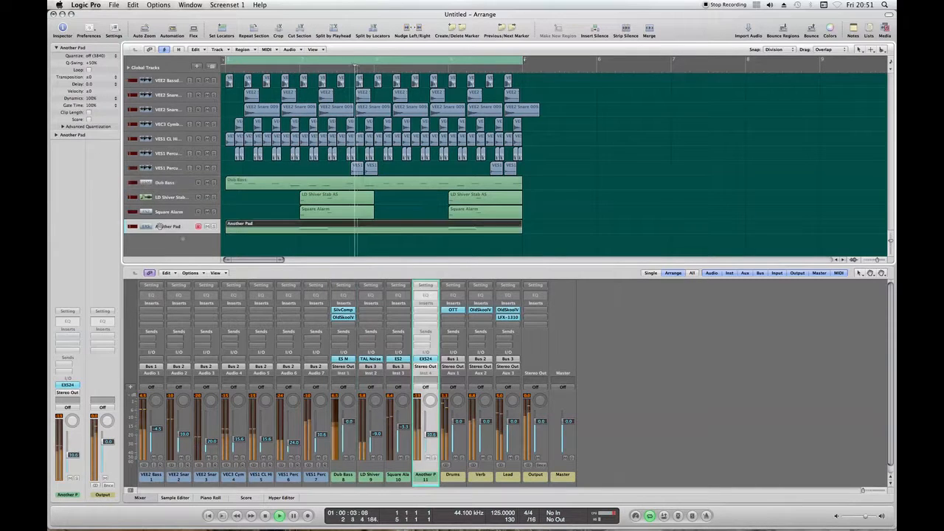
click(266, 516)
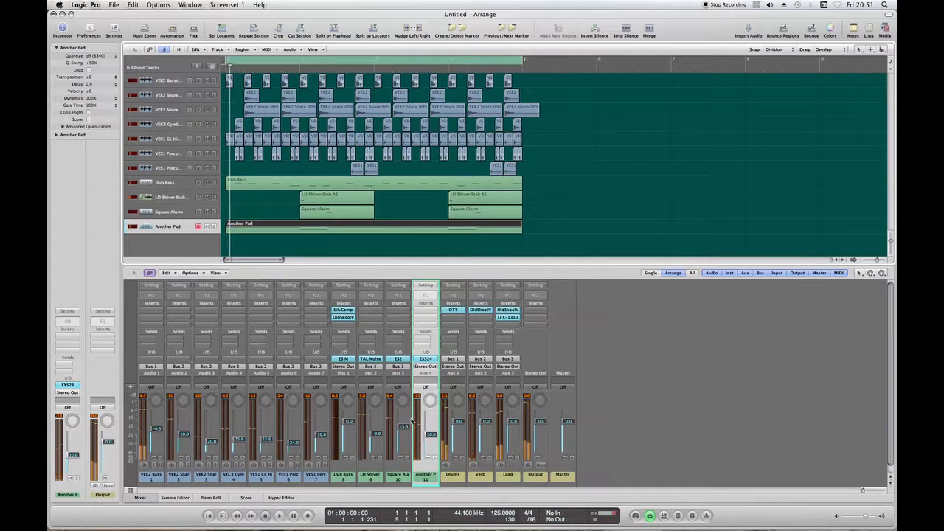
click(384, 245)
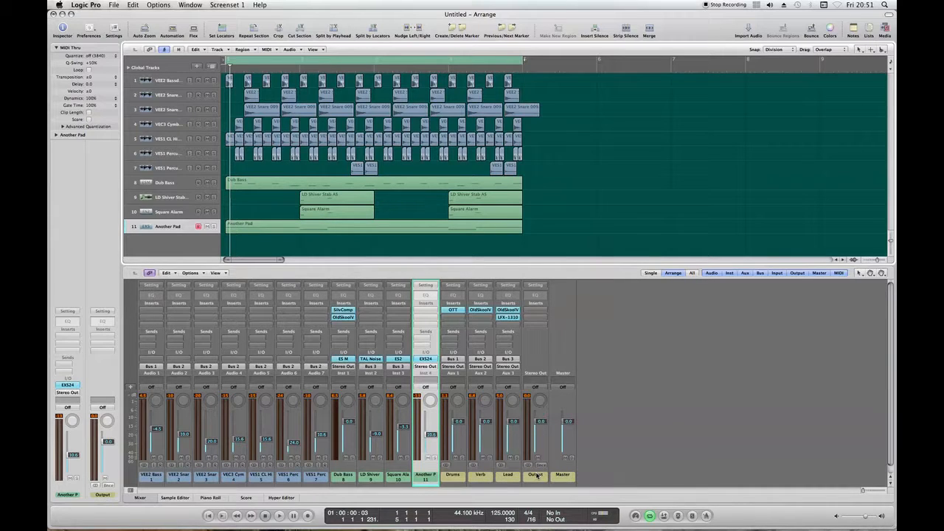
Insert LoudMax on the Output channel, lower its threshold slightly and close the plug-in window.
click(534, 311)
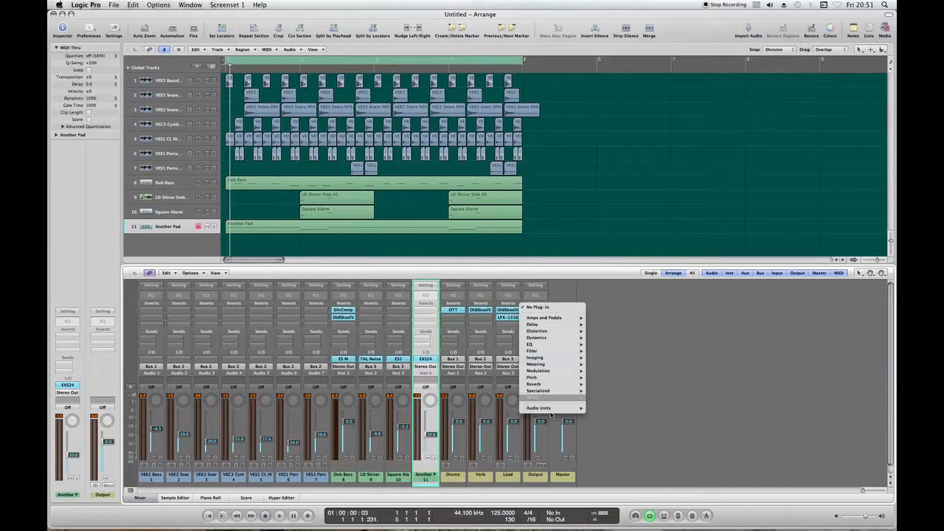
mouse_move(554, 408)
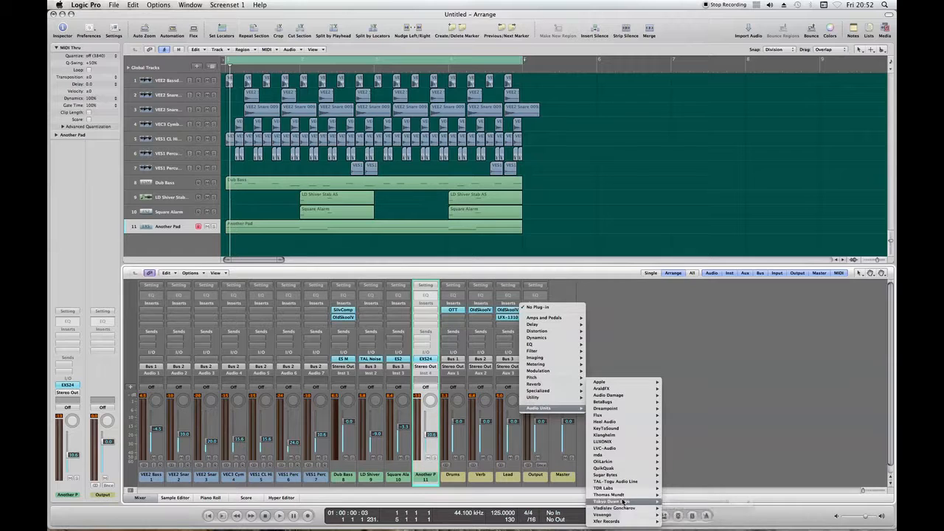
click(722, 498)
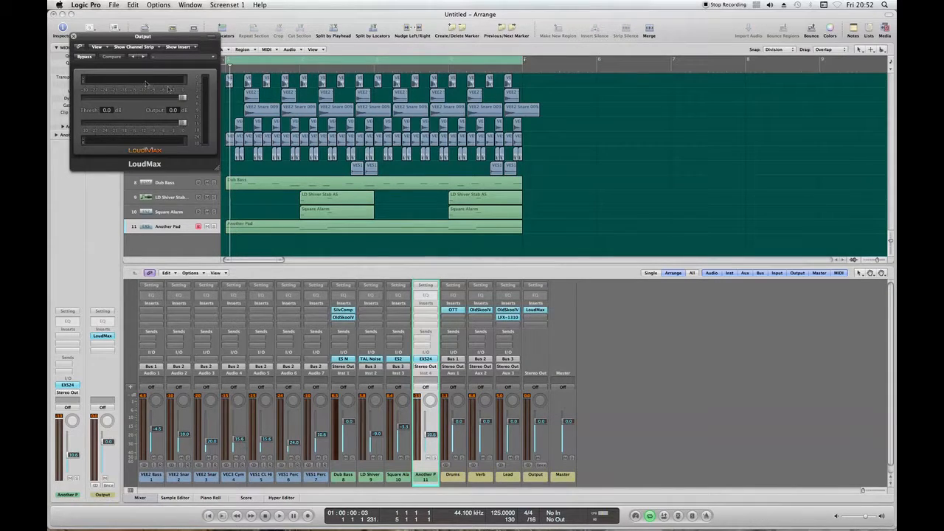
drag(183, 101, 171, 98)
click(73, 36)
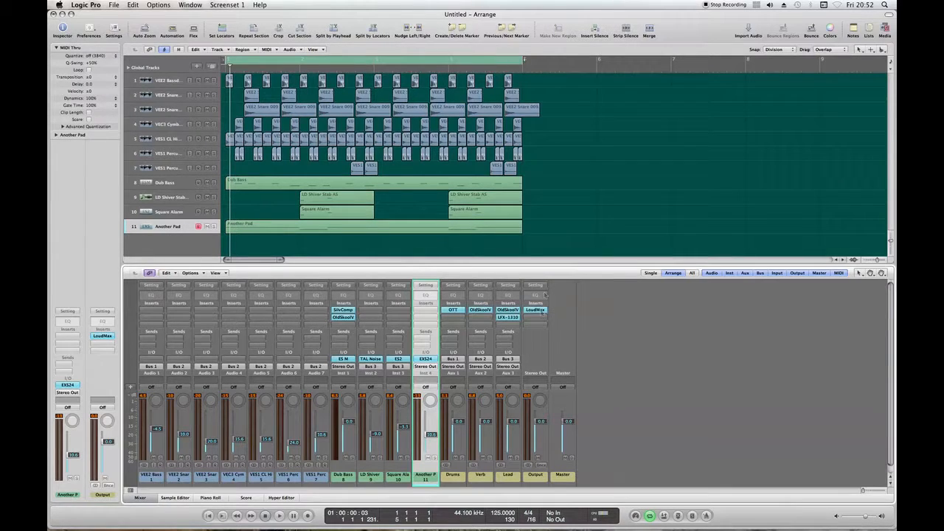
Insert the stereo Limiter after LoudMax on the Output channel, switch off its Softknee option and close the plug-in window.
click(538, 317)
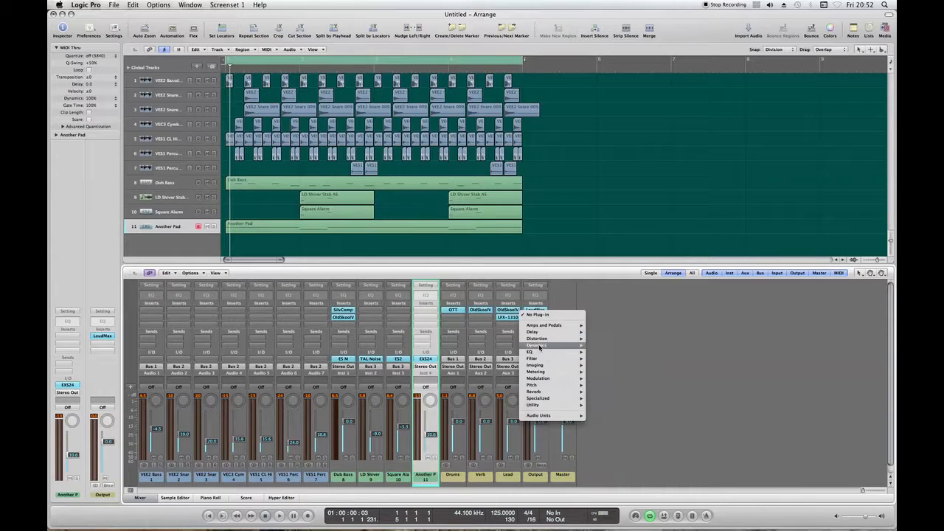
mouse_move(550, 345)
mouse_move(622, 385)
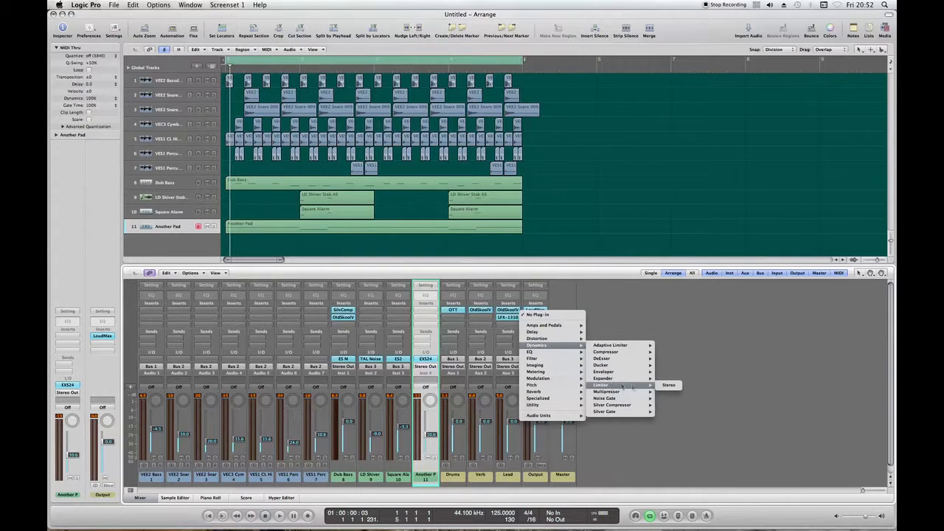
click(666, 385)
click(535, 317)
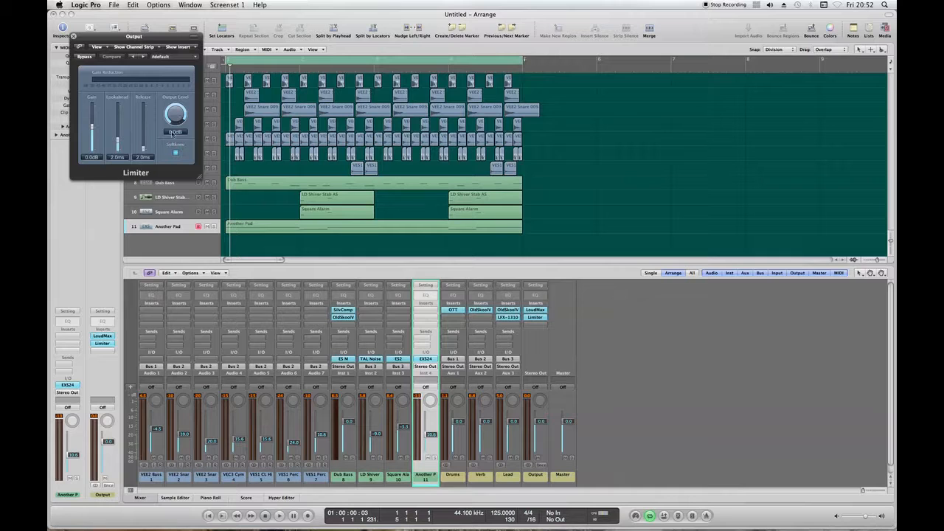
click(176, 154)
click(73, 37)
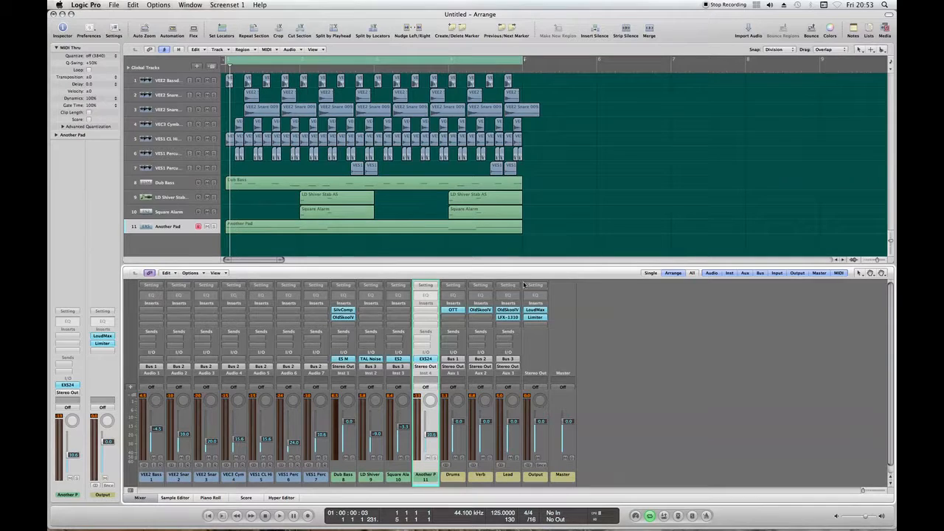
Play the beat with LoudMax and the Limiter active on the output, then return the playhead to bar 1.
key(space)
key(Return)
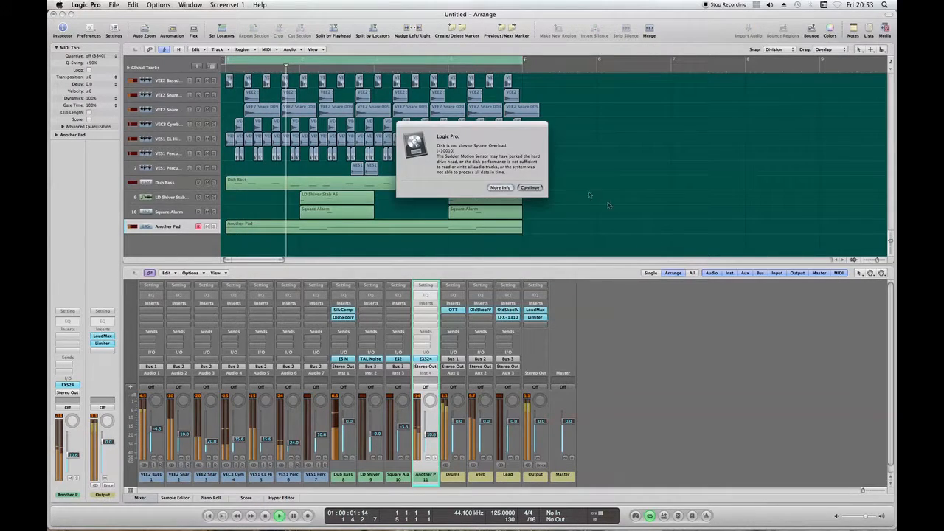
click(529, 187)
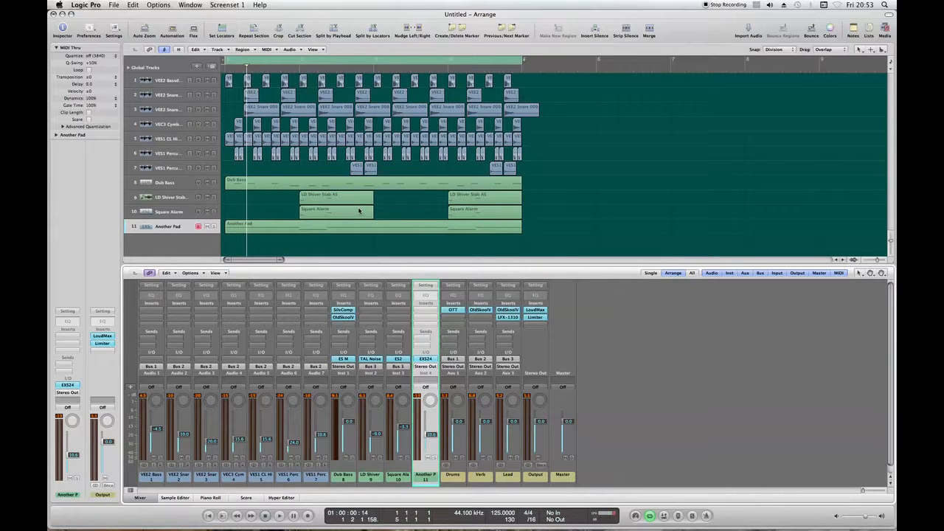
key(Return)
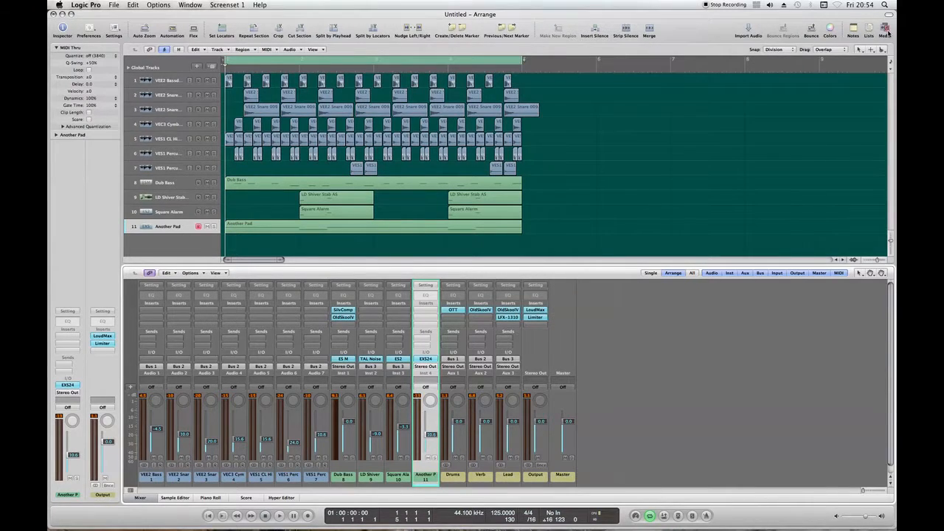
Browse to the VES1 Crash folder inside the electroshock pack's VES1 Cymbals and audition VES1 Crash 009.wav.
click(884, 31)
click(771, 61)
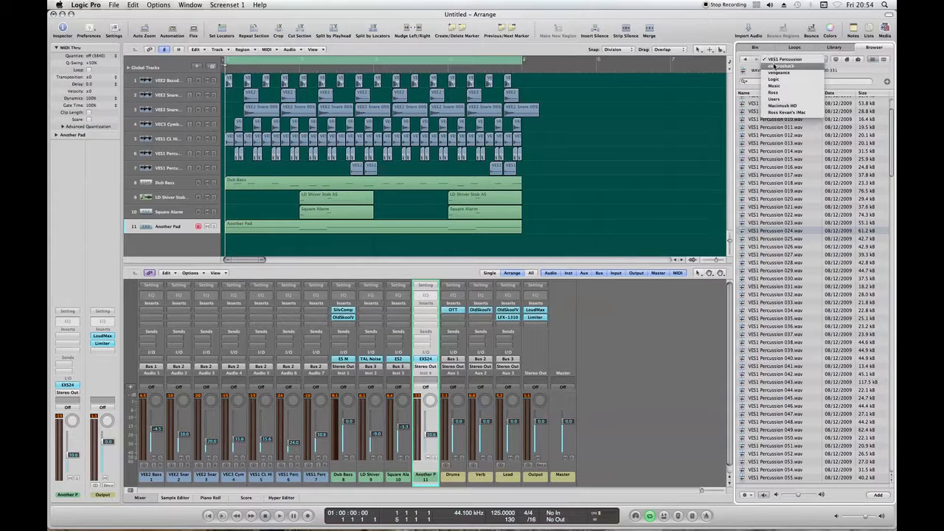
click(773, 88)
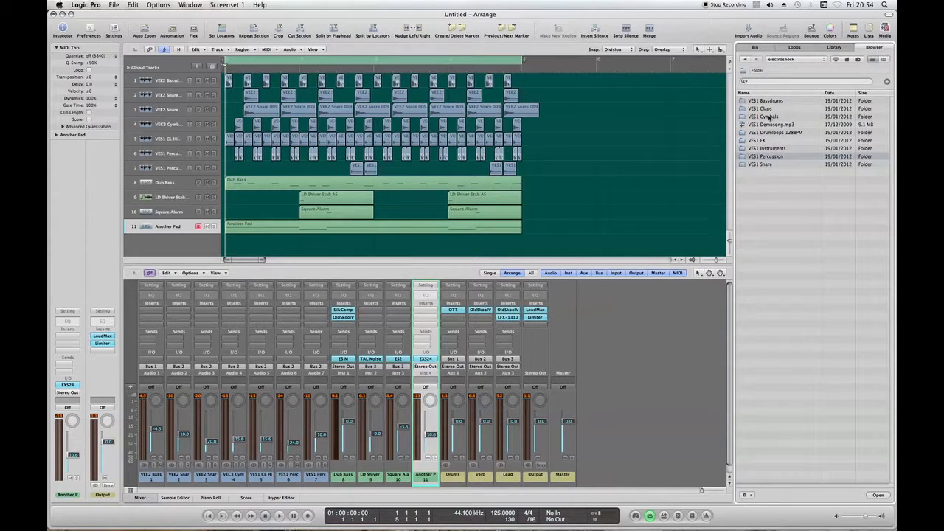
double_click(769, 116)
double_click(770, 109)
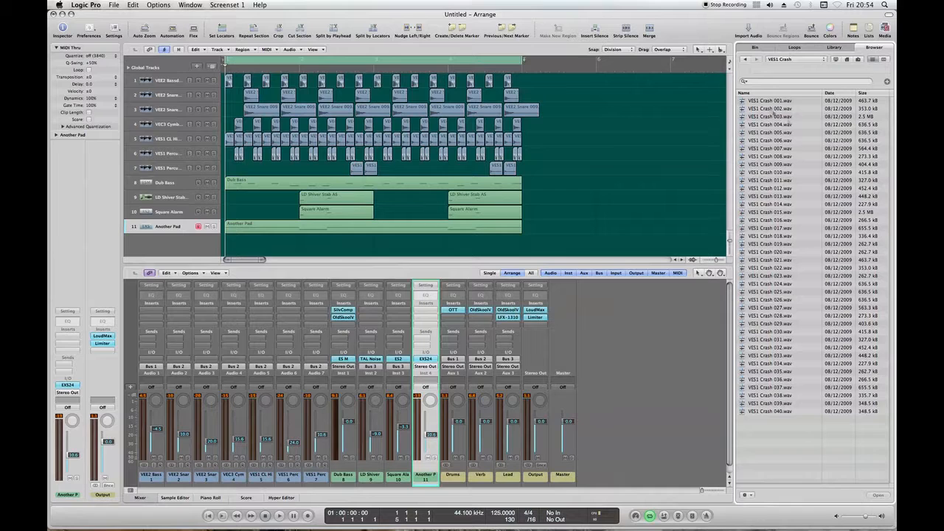
click(767, 163)
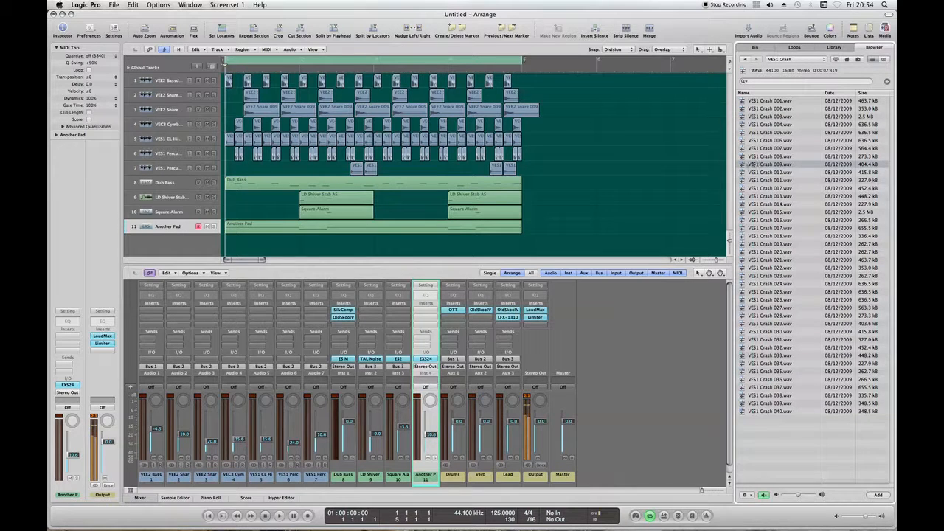
Place VES1 Crash 009.wav at bar 1 on a new track above Dub Bass and lower its volume to about -16 dB.
mouse_move(797, 497)
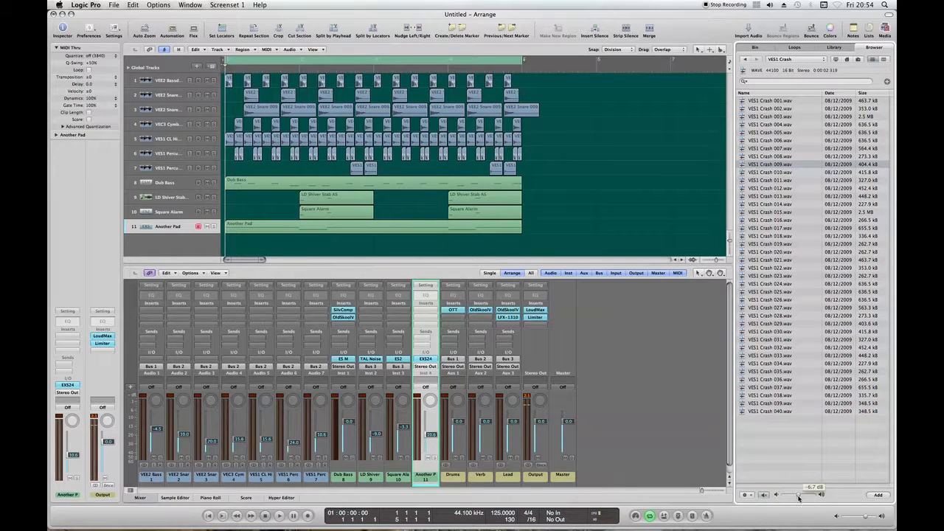
drag(775, 164, 236, 248)
drag(150, 242, 177, 183)
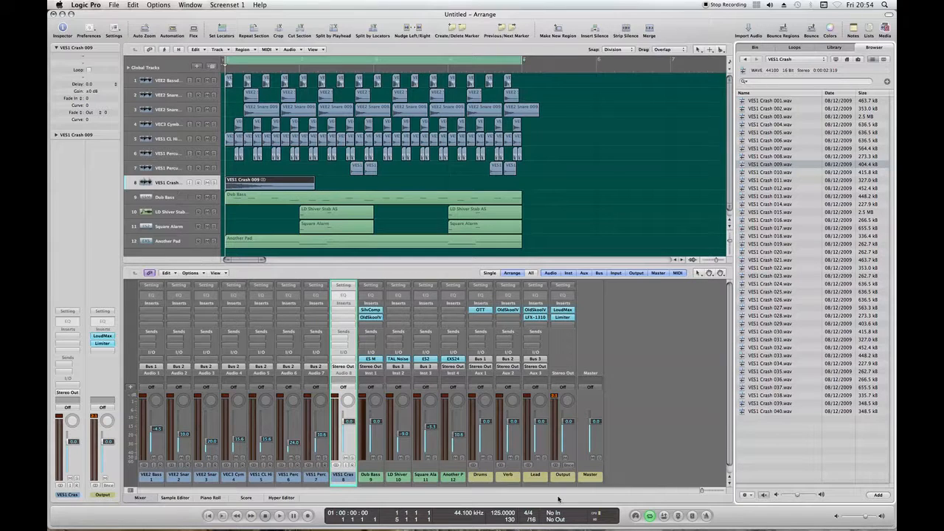
drag(348, 422, 349, 440)
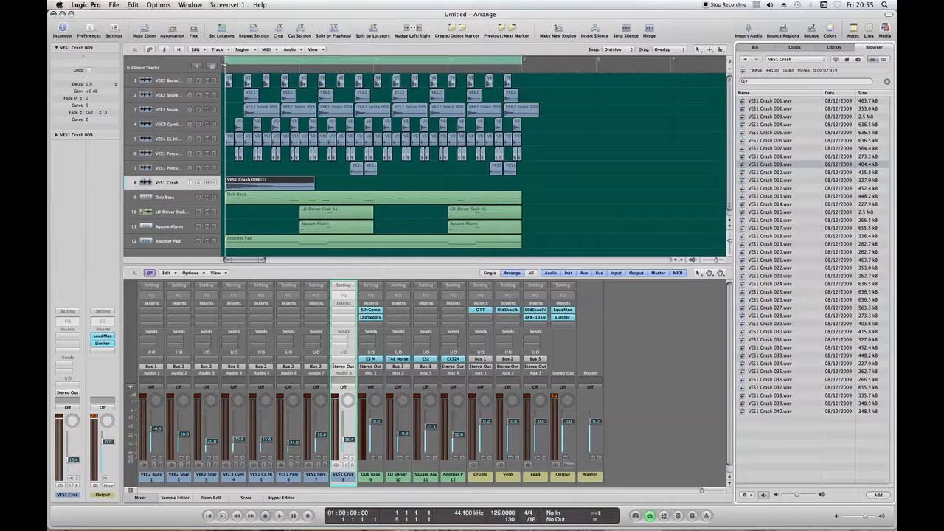
Browse to the VEC3 Crash folder inside the essential clubsounds pack's VEC3 Cymbals and audition VEC3 Cymbals Crash 07.wav.
click(793, 59)
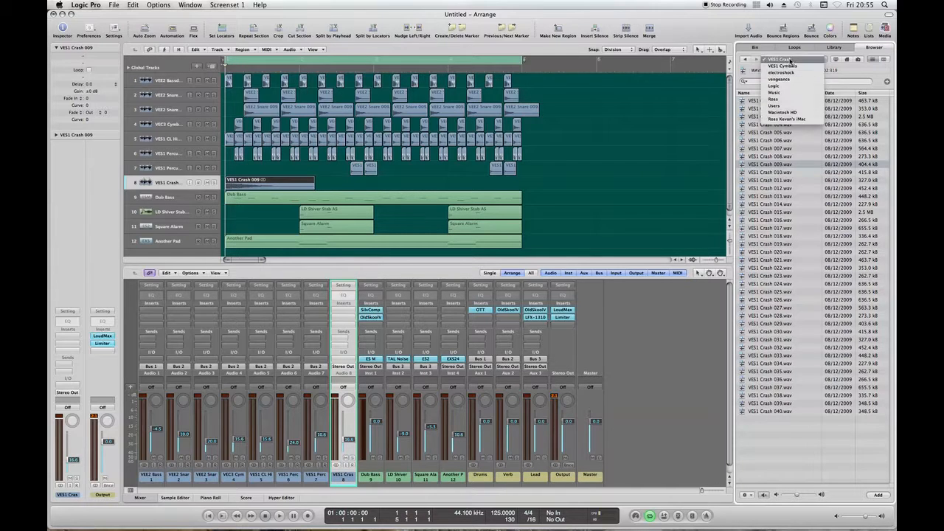
click(793, 68)
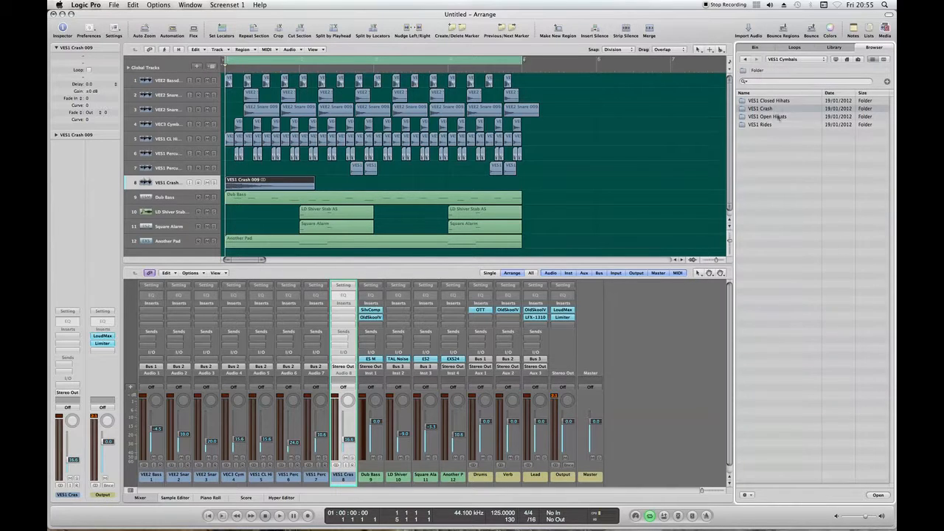
click(785, 60)
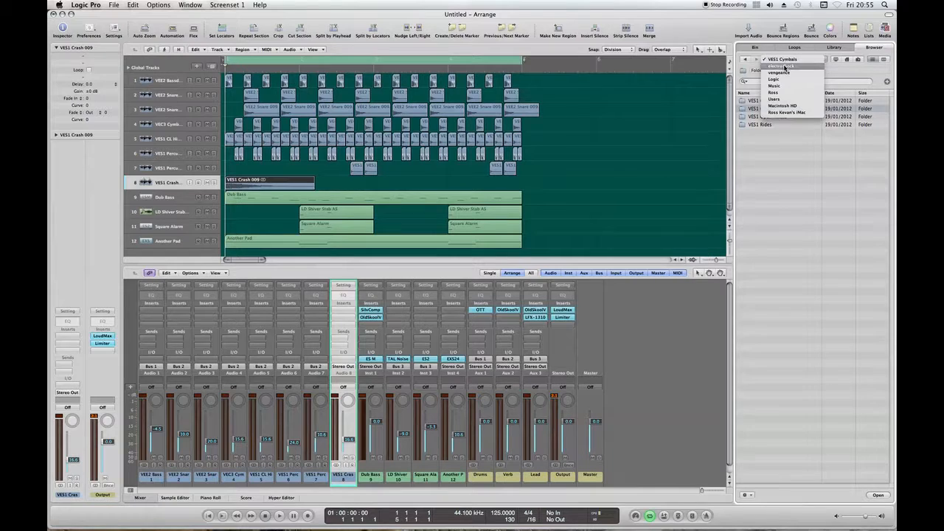
click(785, 67)
click(773, 60)
click(770, 83)
double_click(761, 132)
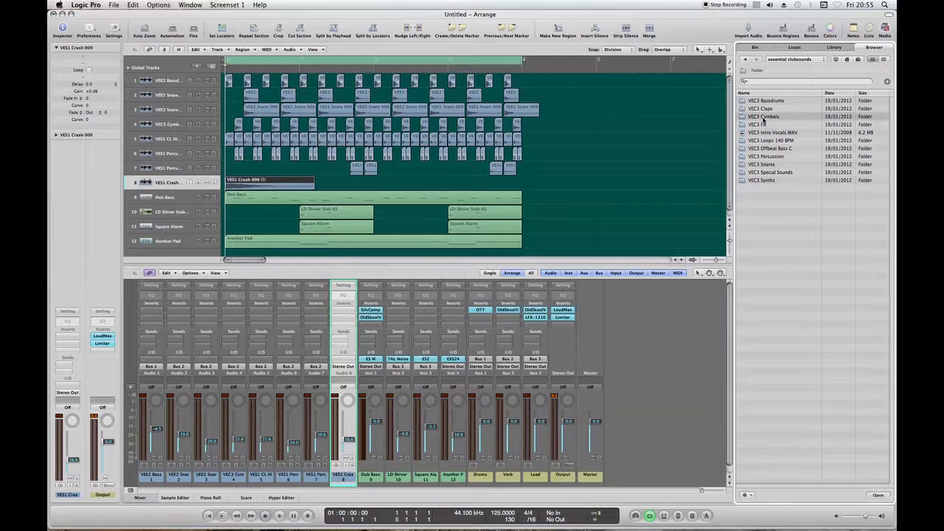
double_click(763, 116)
double_click(764, 102)
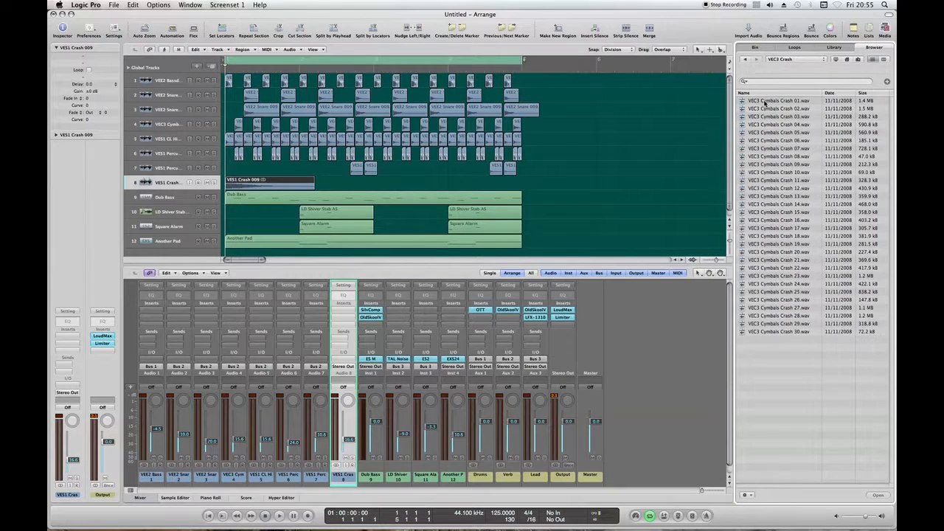
click(779, 148)
Place VEC3 Cymbals Crash 07.wav at bar 1 on a new muted track above Dub Bass and lower its volume to about -9 dB.
scroll(661, 155, down, 1)
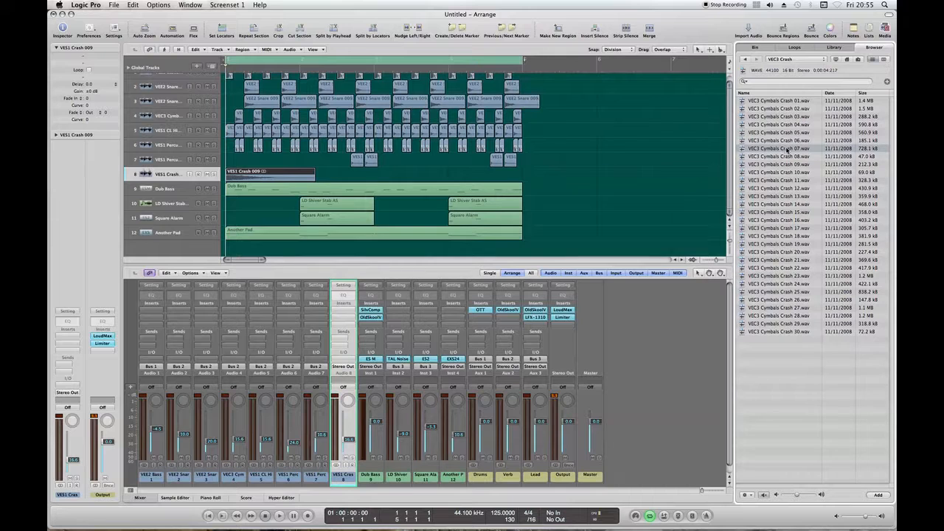
drag(789, 150, 236, 252)
drag(145, 232, 145, 174)
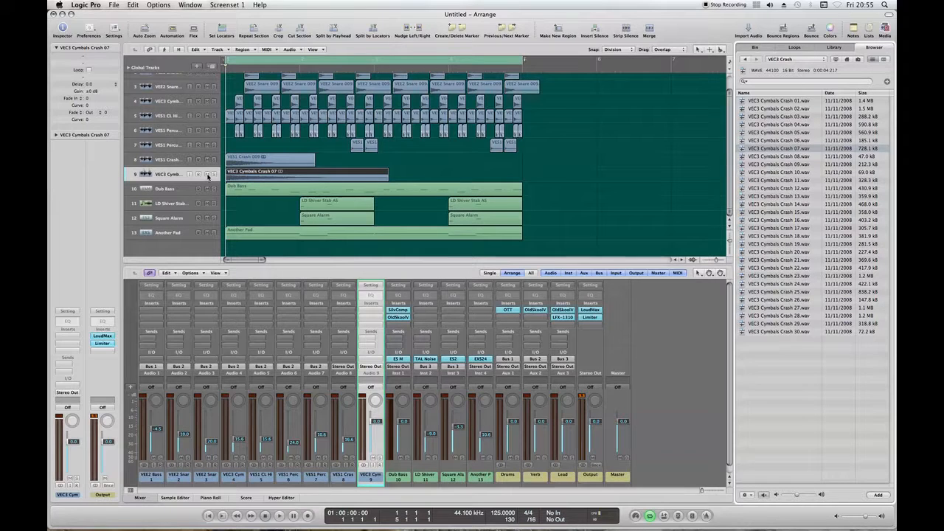
click(208, 175)
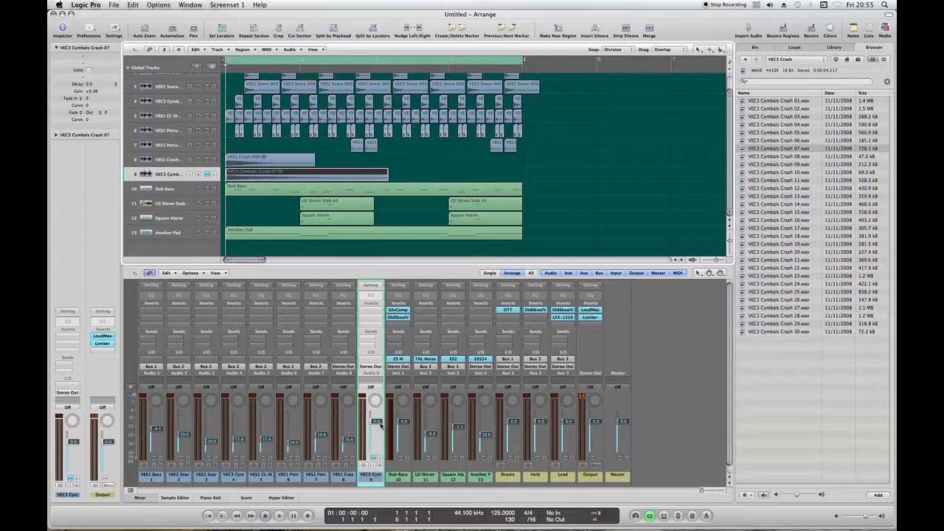
drag(376, 421, 377, 433)
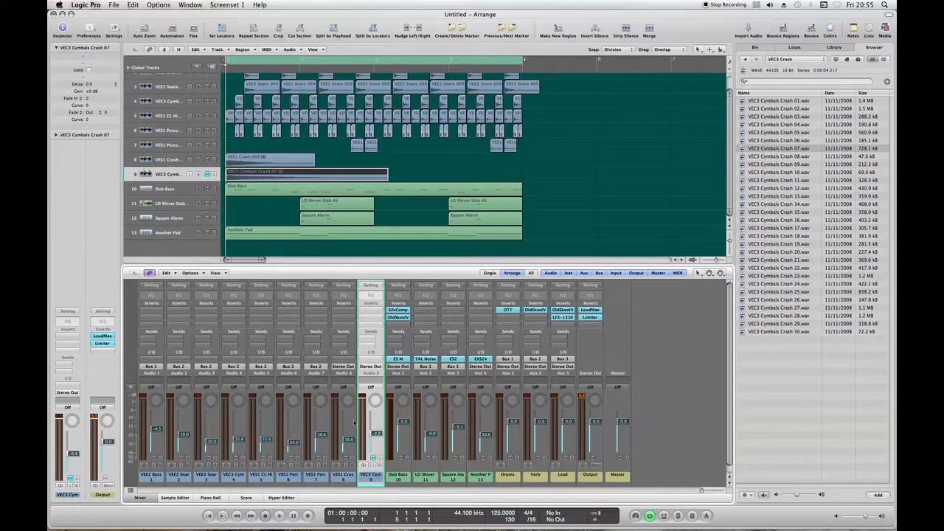
Route the outputs of both crash channels together to Bus 2 (Verb).
click(346, 479)
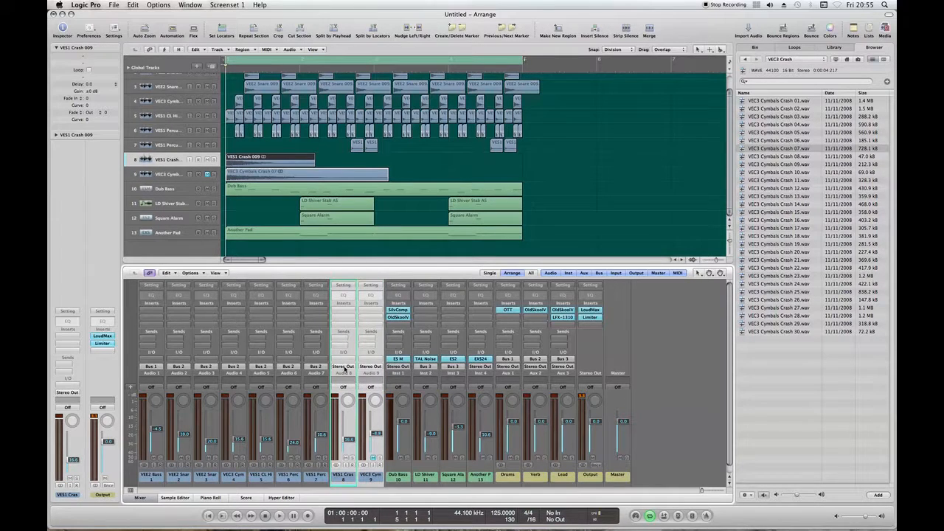
click(344, 367)
mouse_move(343, 396)
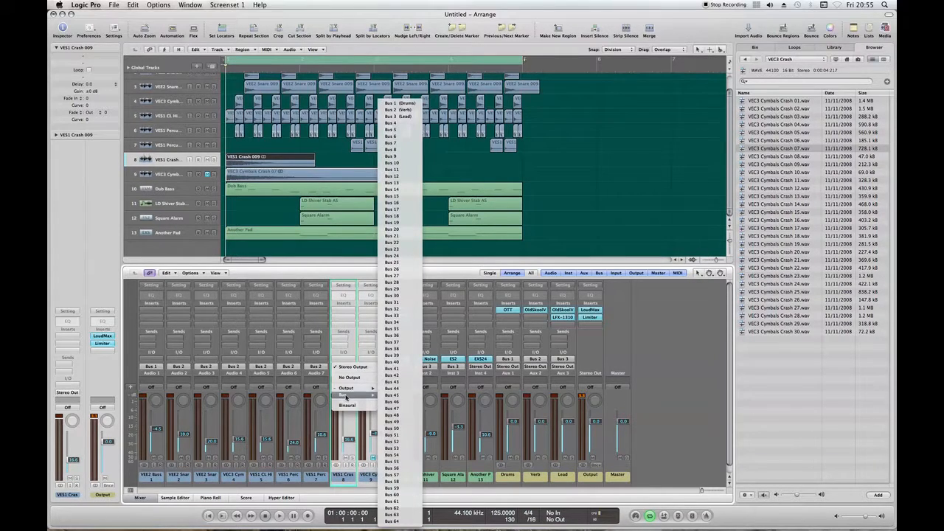
click(392, 110)
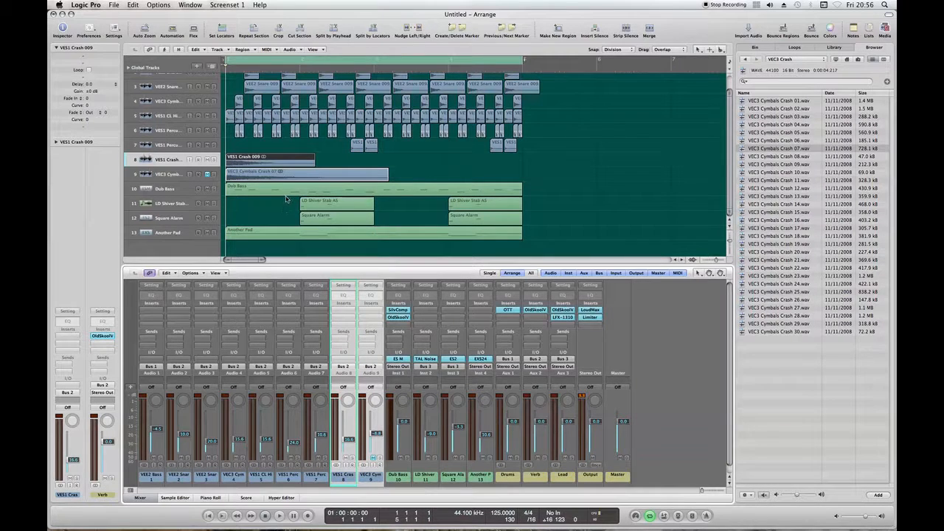
scroll(292, 193, up, 3)
scroll(292, 192, down, 3)
scroll(258, 157, up, 3)
scroll(444, 174, down, 3)
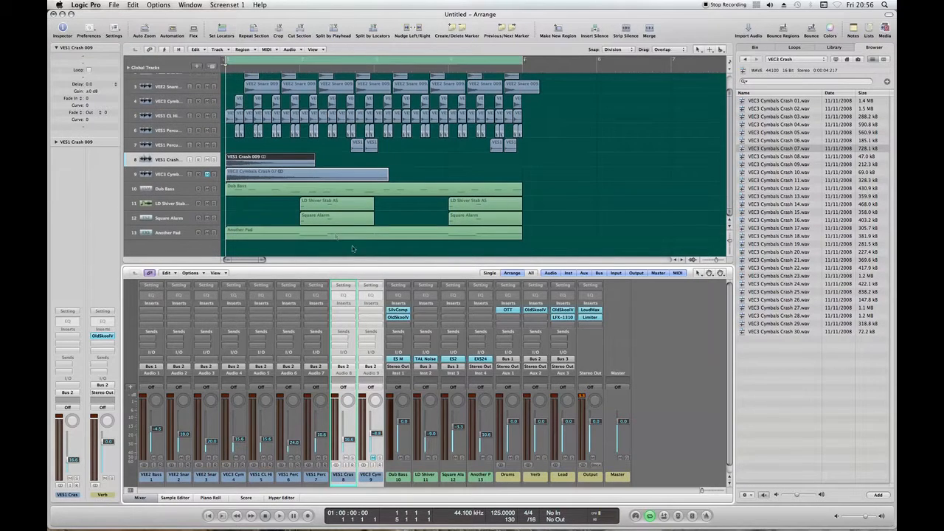